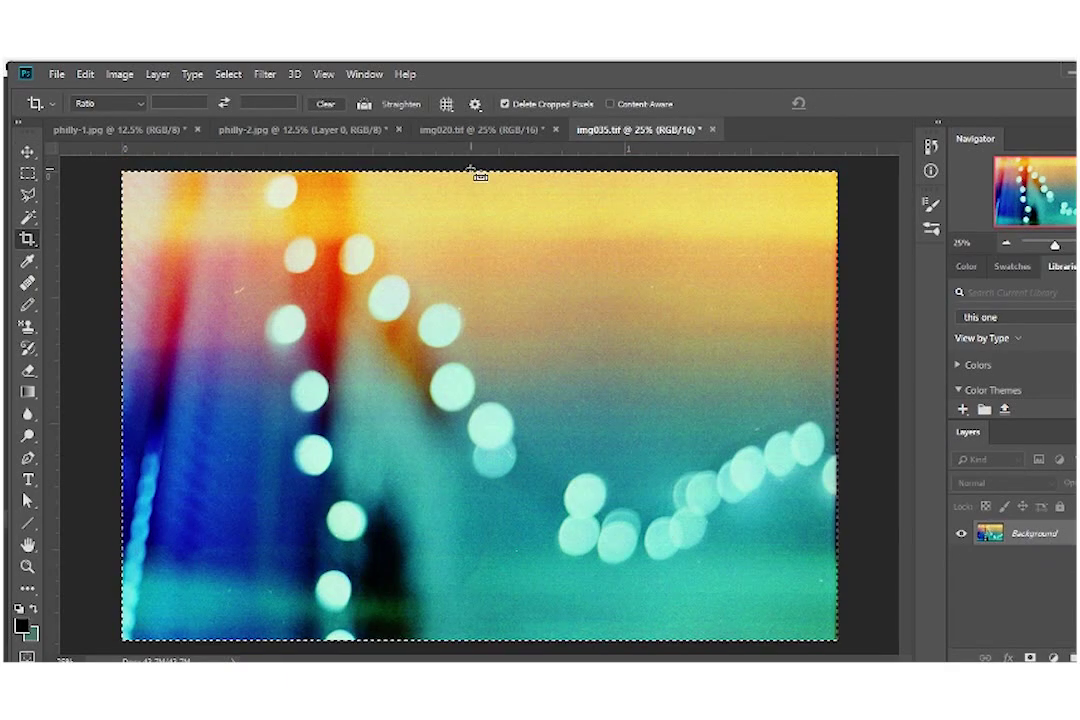
- Enlarge the pasted bokeh layer to cover the whole city canvas
key(v)
key(ctrl+t)
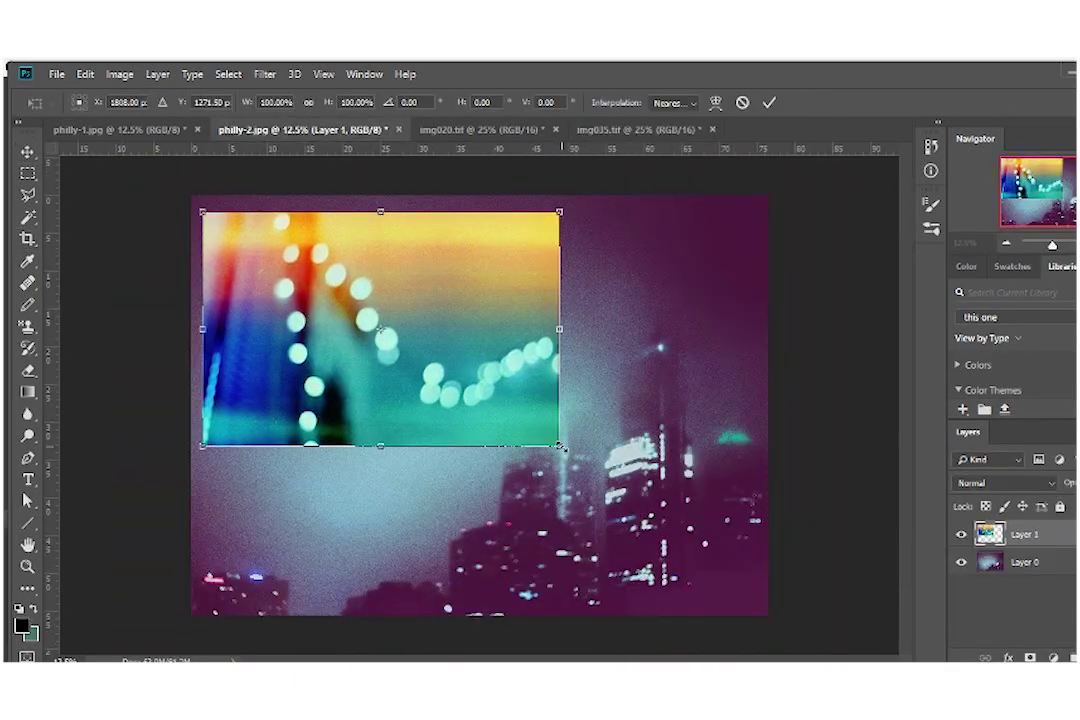
mouse_move(560, 445)
mouse_down()
mouse_move(740, 621)
mouse_move(767, 614)
mouse_up()
mouse_move(202, 208)
mouse_down()
mouse_move(195, 235)
mouse_move(174, 186)
mouse_up()
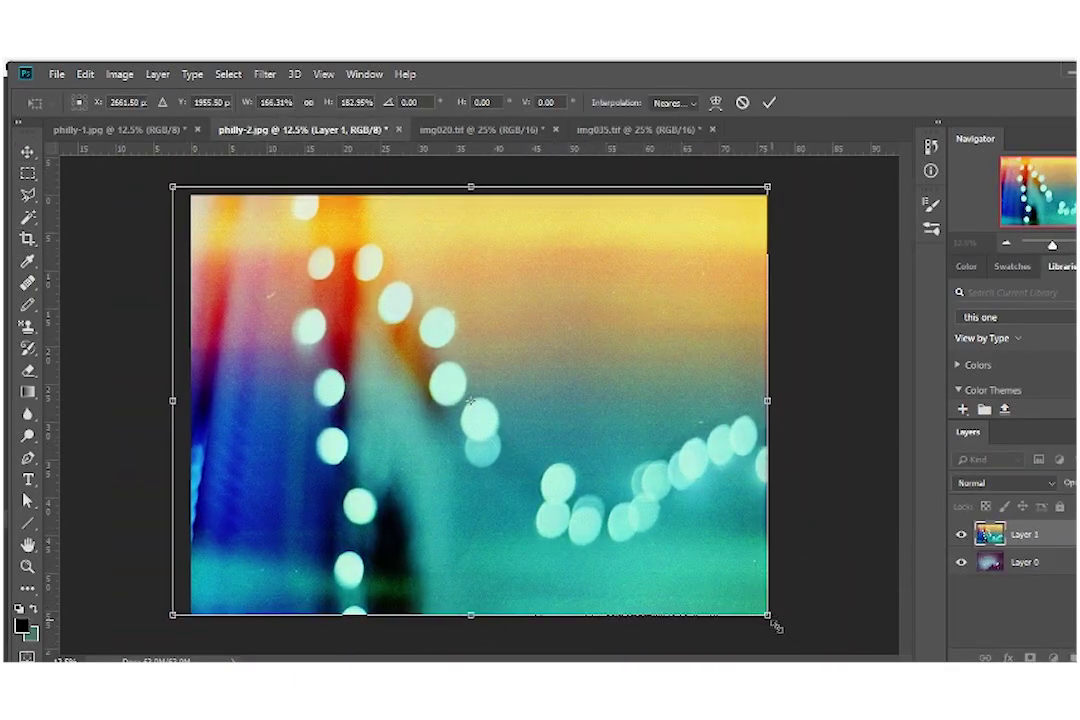
drag(769, 616, 777, 630)
key(Return)
- Cycle the bokeh layer's blend modes to Lighter Color and lower its opacity
key(shift+plus)
key(shift+plus)
key(shift+plus)
key(shift+plus)
key(shift+plus)
key(shift+plus)
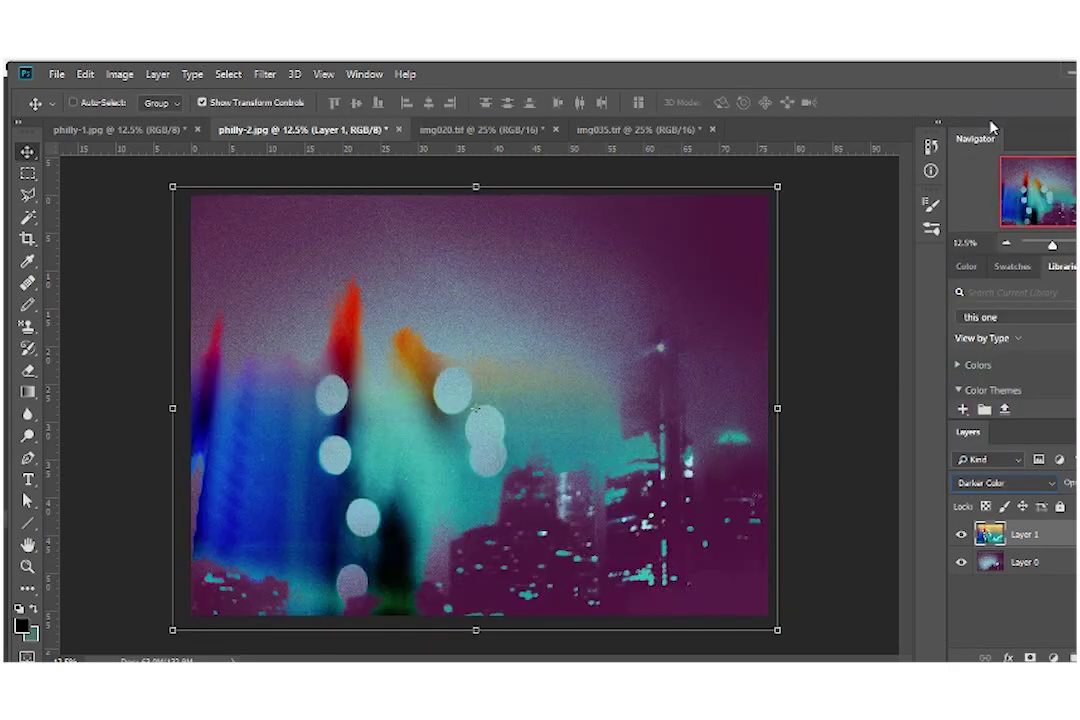
key(shift+plus)
key(shift+plus)
key(shift+plus)
key(shift+plus)
key(shift+plus)
key(shift+plus)
key(shift+plus)
key(shift+plus)
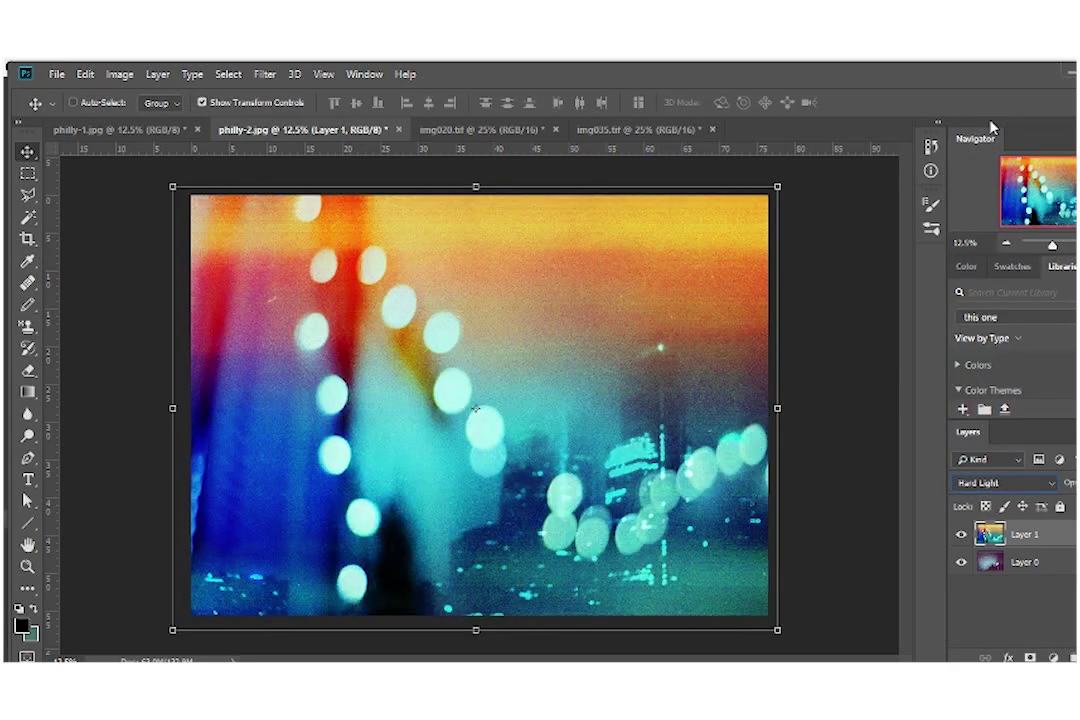
key(shift+plus)
key(shift+plus)
key(shift+plus)
key(shift+plus)
key(shift+plus)
key(shift+plus)
key(shift+plus)
key(shift+plus)
key(shift+plus)
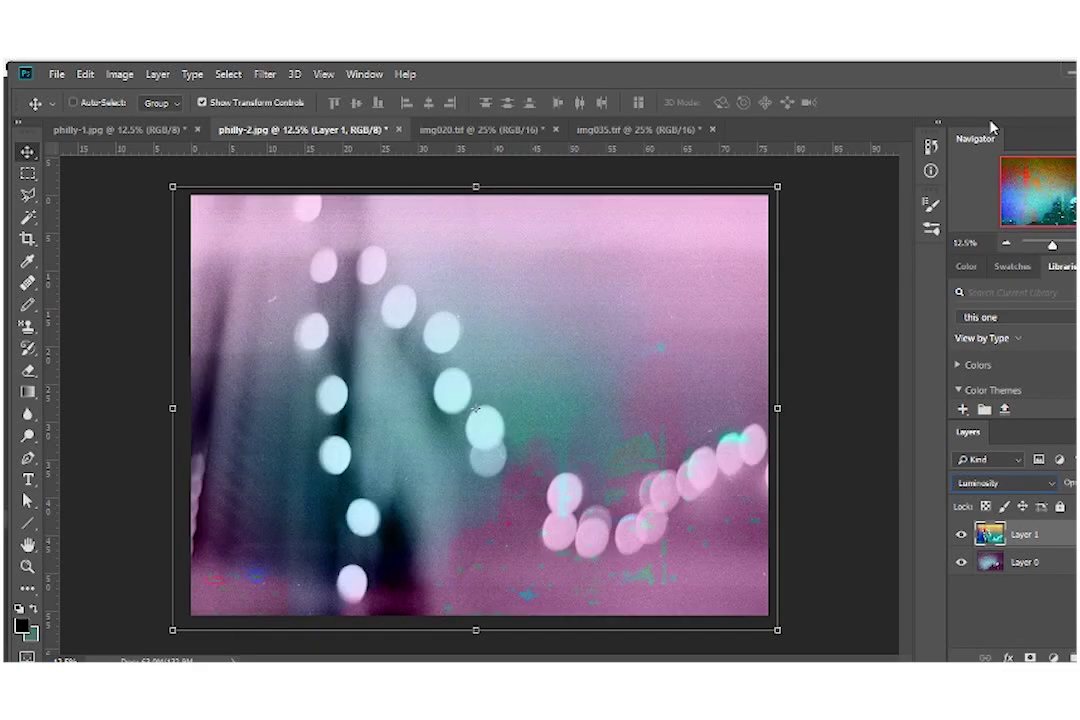
click(1037, 74)
key(shift+plus)
key(shift+plus)
key(shift+plus)
key(shift+plus)
key(shift+plus)
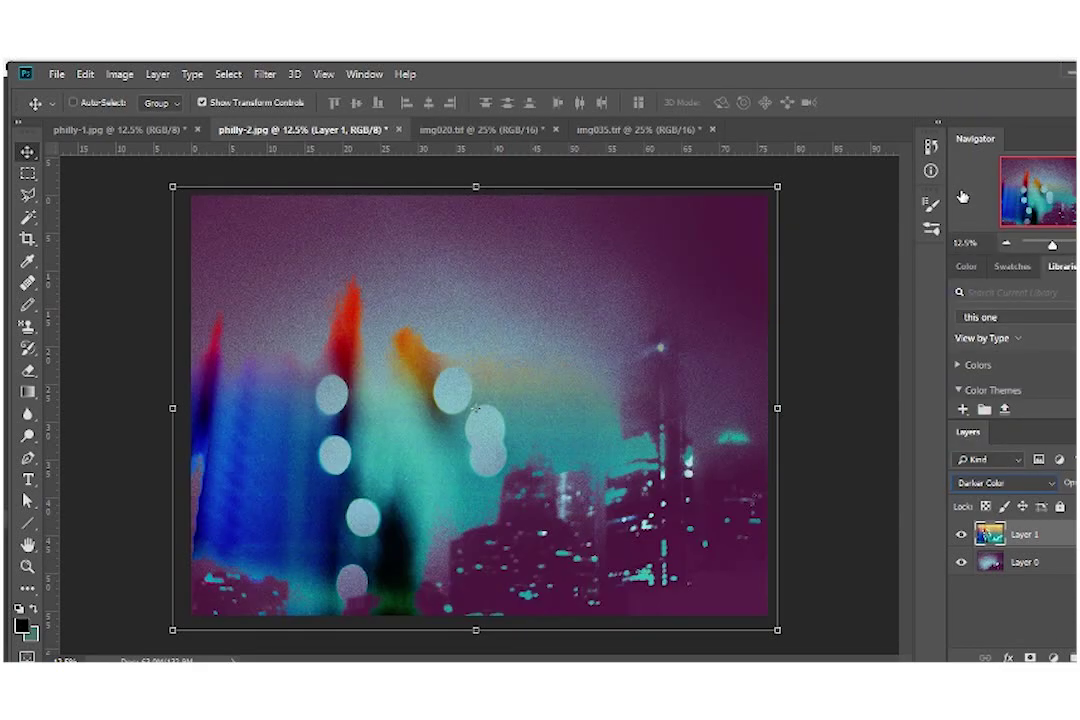
key(shift+plus)
key(shift+plus)
key(shift+plus)
key(shift+plus)
key(shift+plus)
key(1)
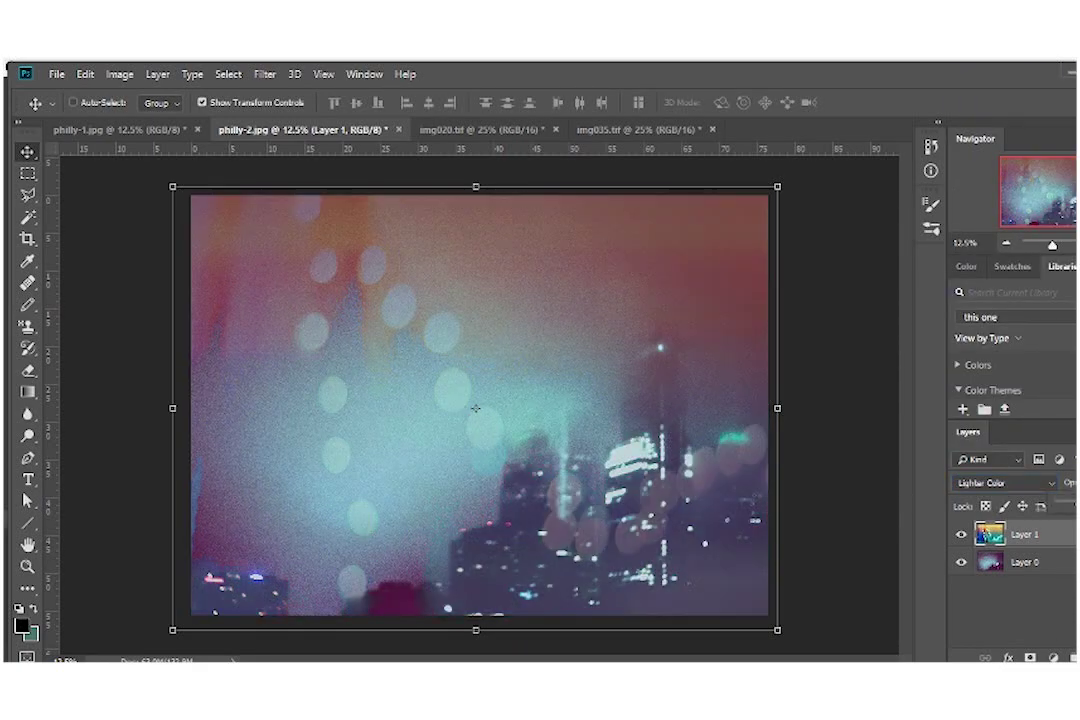
key(6)
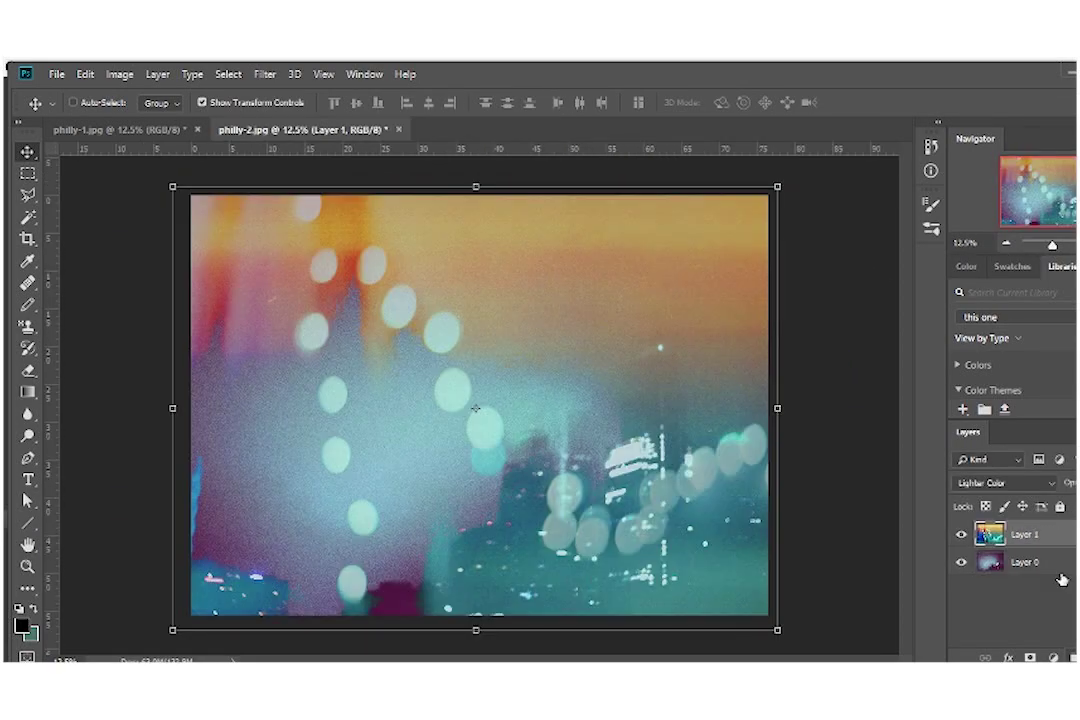
- Duplicate the city photo layer and add a Color Balance adjustment layer
click(1040, 562)
key(ctrl+j)
key(ctrl+j)
click(1053, 658)
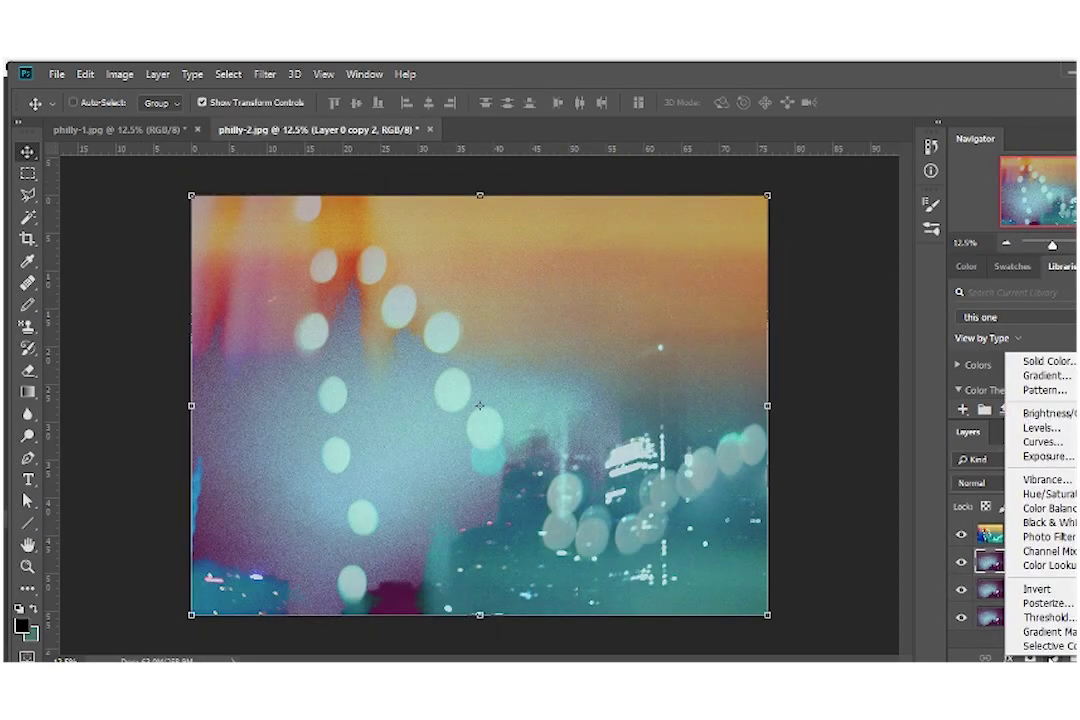
click(1045, 557)
click(893, 338)
click(889, 567)
- Clip the first Color Balance to the city copy and push Cyan-Red to +100
click(1053, 658)
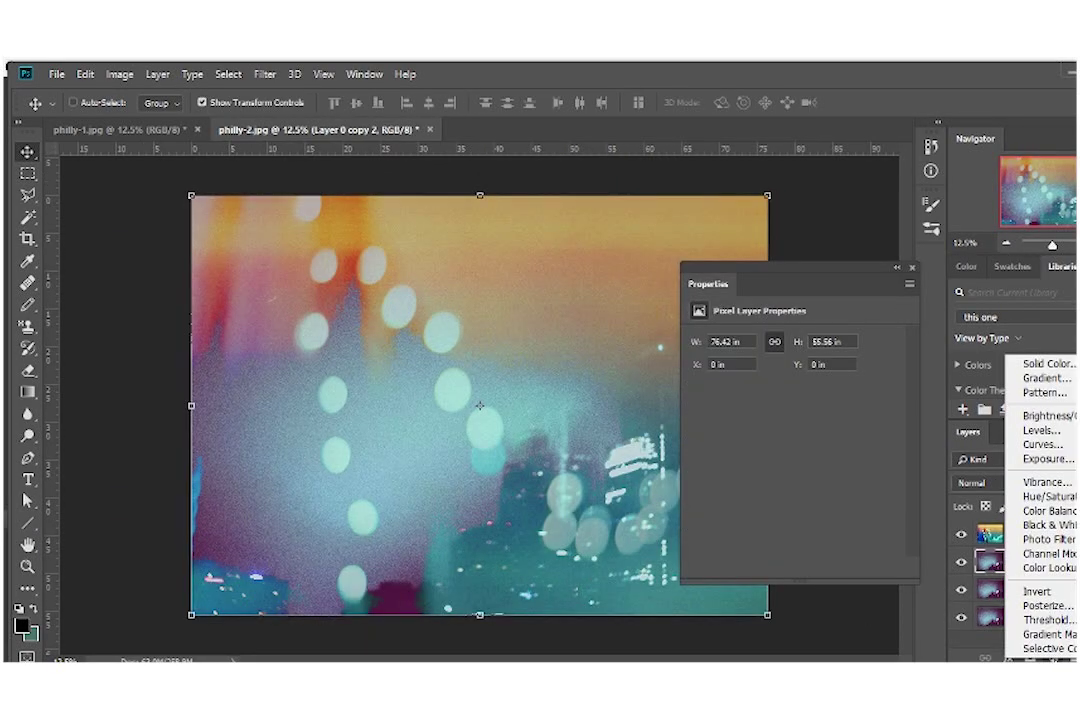
click(1036, 559)
drag(769, 378, 848, 378)
click(851, 340)
click(726, 320)
click(740, 340)
click(740, 358)
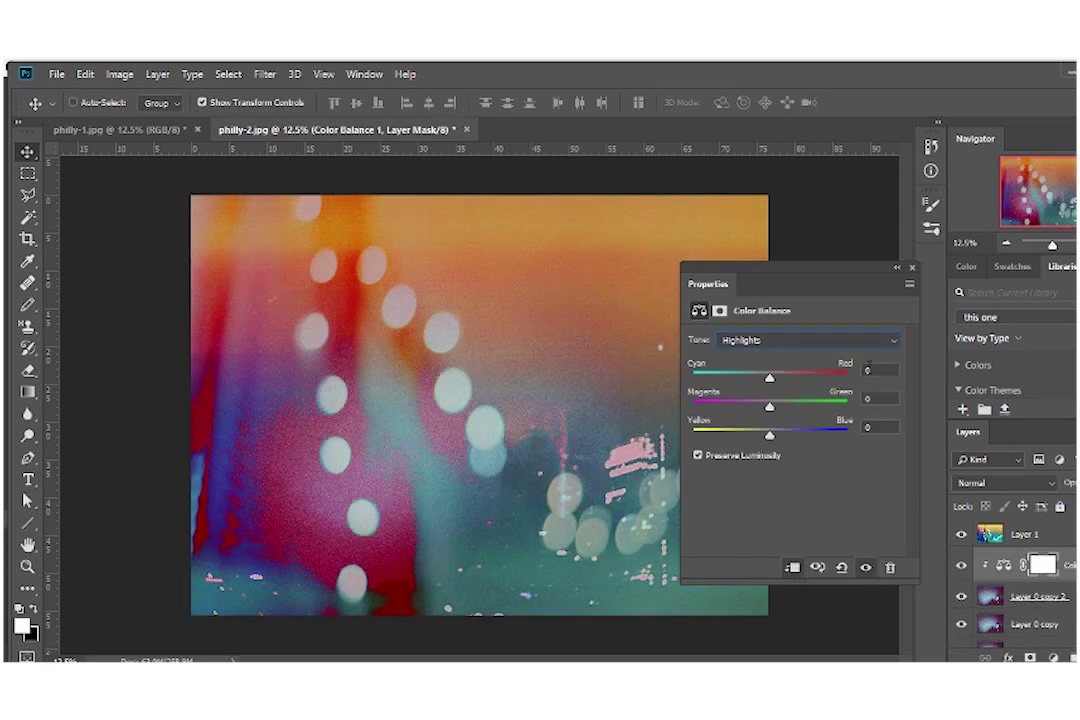
- Add a second clipped Color Balance pushing Magenta-Green to +100
click(912, 268)
click(1053, 658)
click(1025, 516)
drag(769, 407, 848, 407)
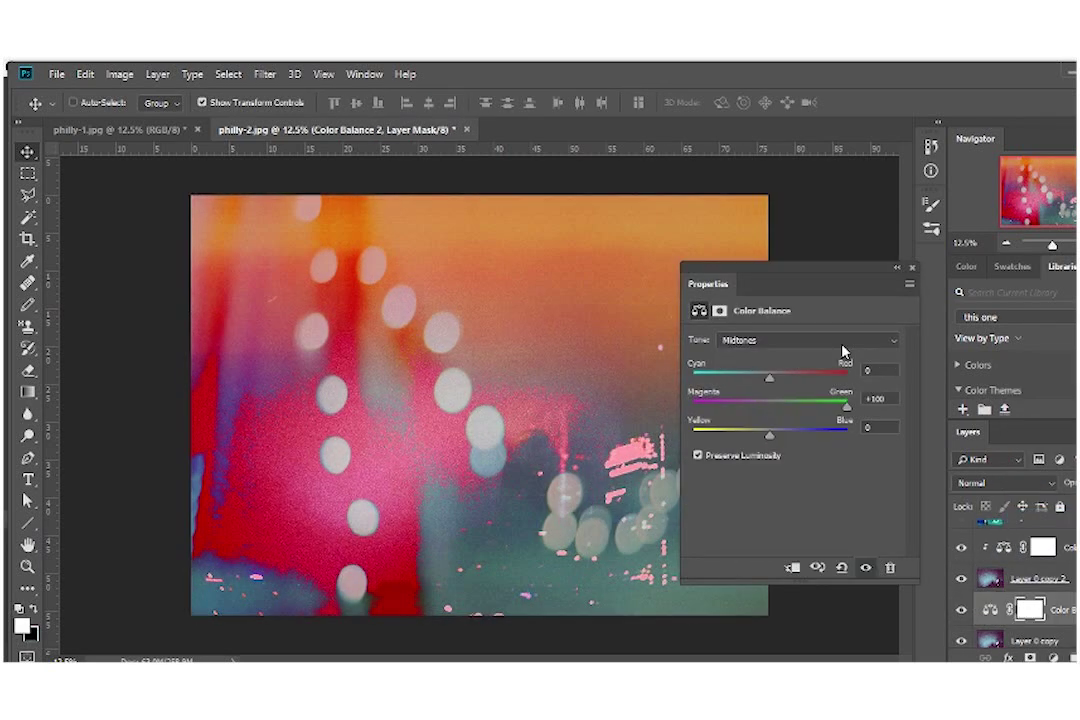
click(851, 340)
click(726, 320)
- Add a third clipped Color Balance pushing Yellow-Blue to +98
click(912, 268)
click(1053, 658)
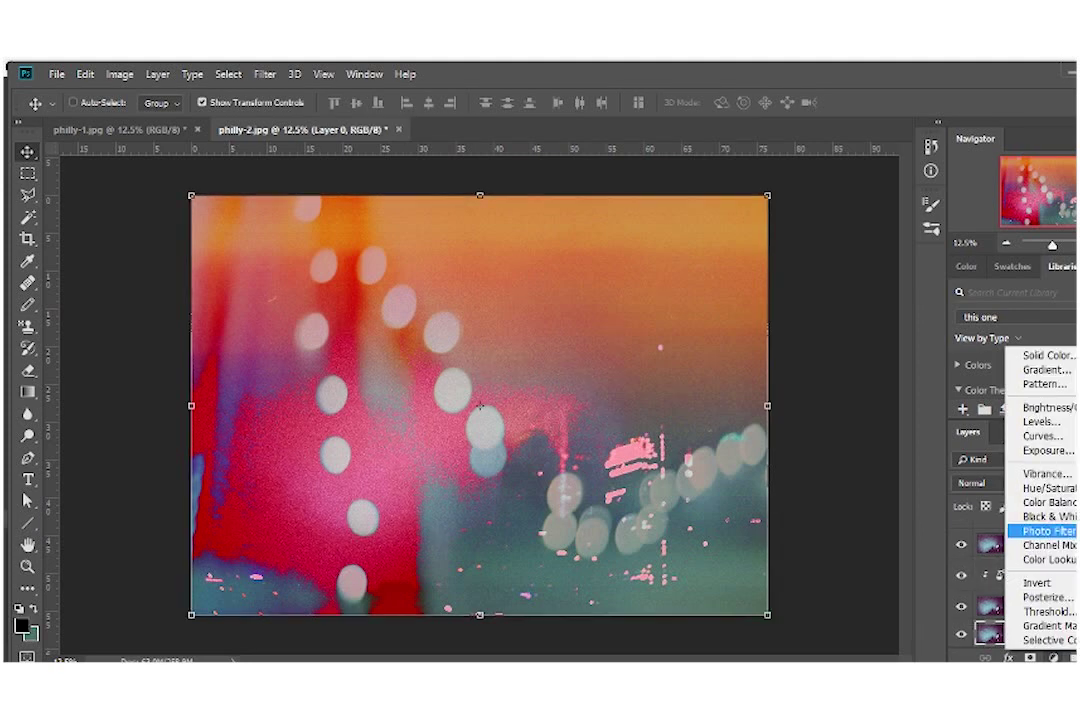
click(1025, 516)
drag(769, 436, 845, 436)
click(826, 340)
click(735, 356)
click(912, 268)
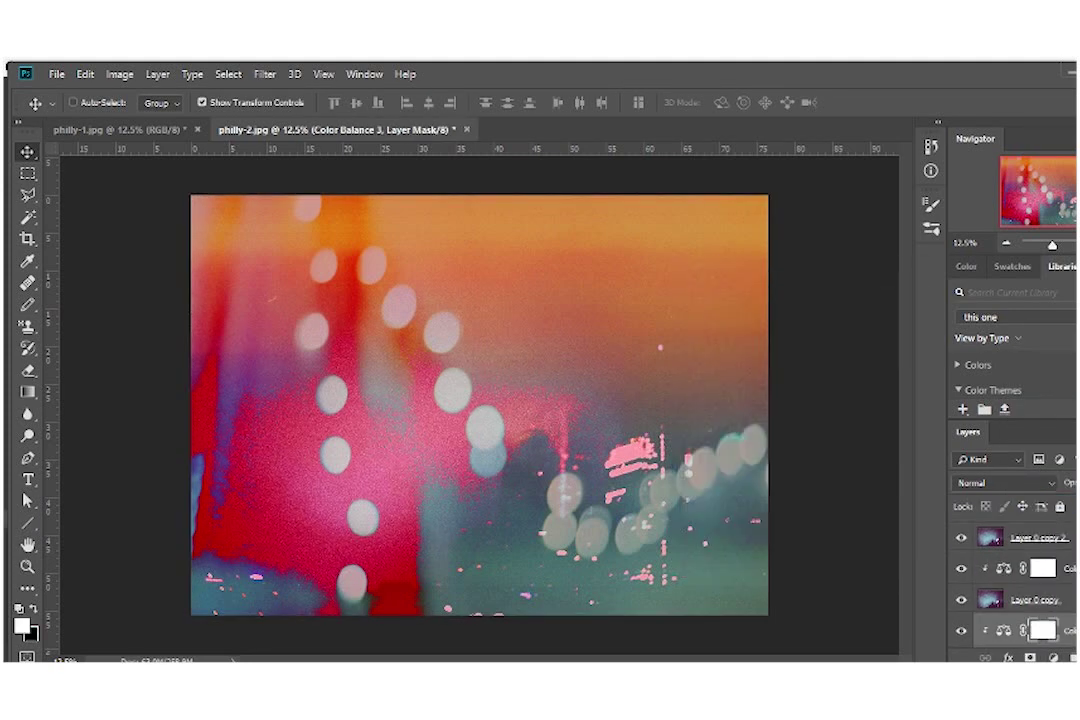
- Select the original city layer, check its blend mode, and duplicate it
scroll(1010, 580, down, 2)
click(1025, 634)
click(1005, 483)
key(Escape)
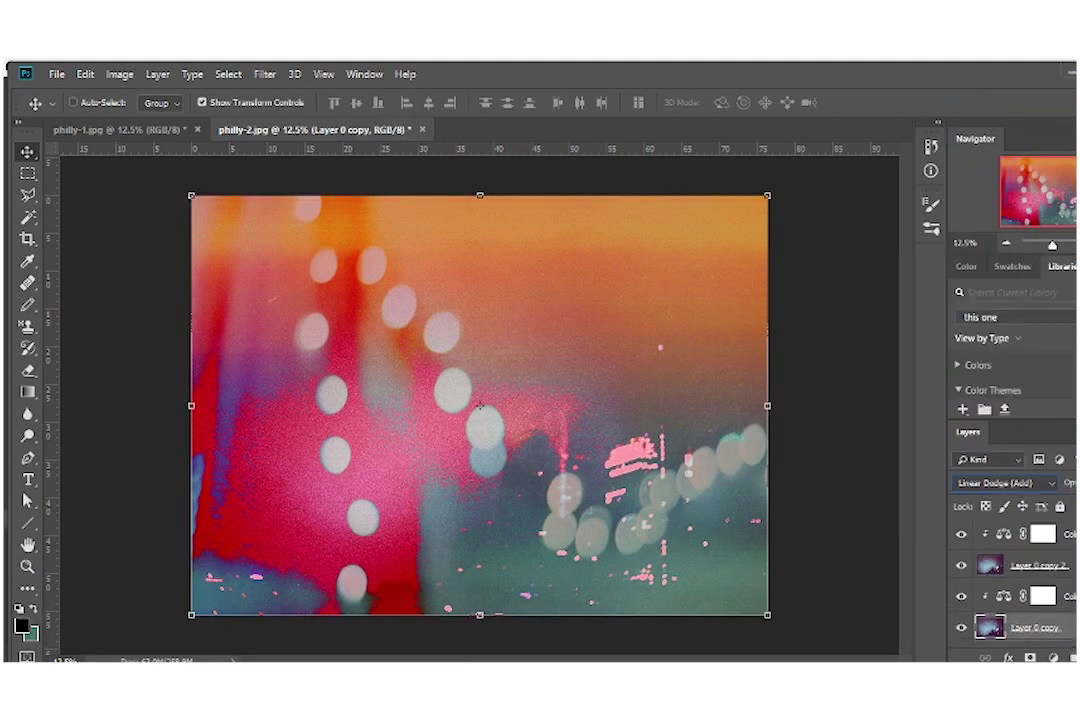
key(ctrl+j)
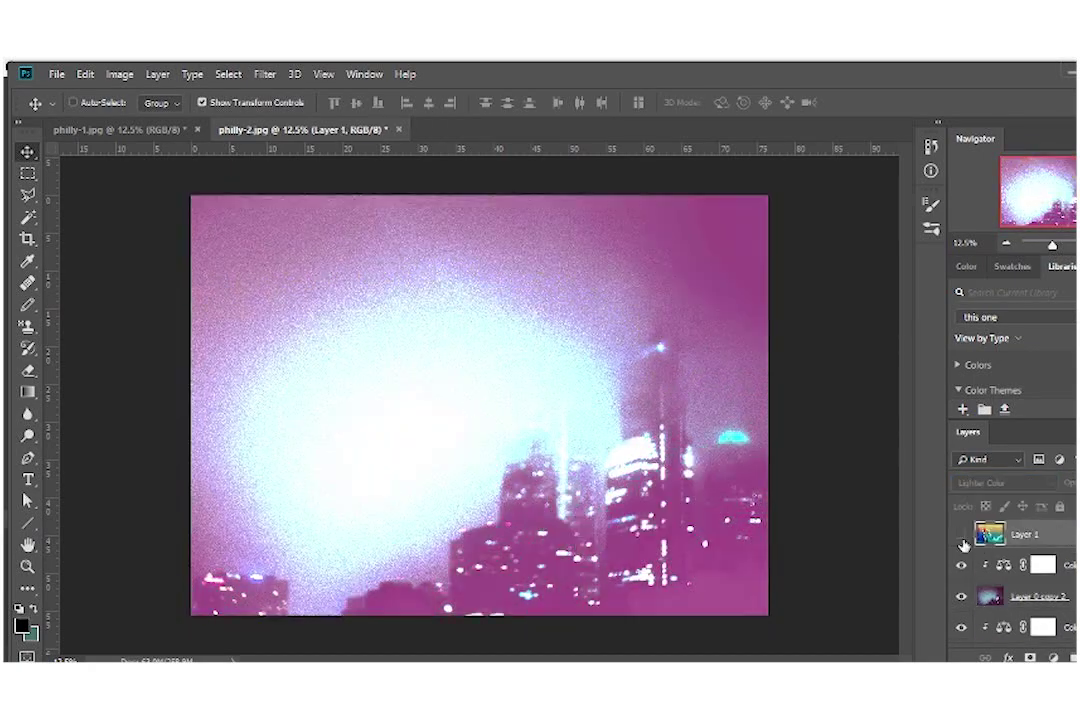
- Try Hard Mix, Color Dodge and Overlay blend modes on the city copies
click(1003, 483)
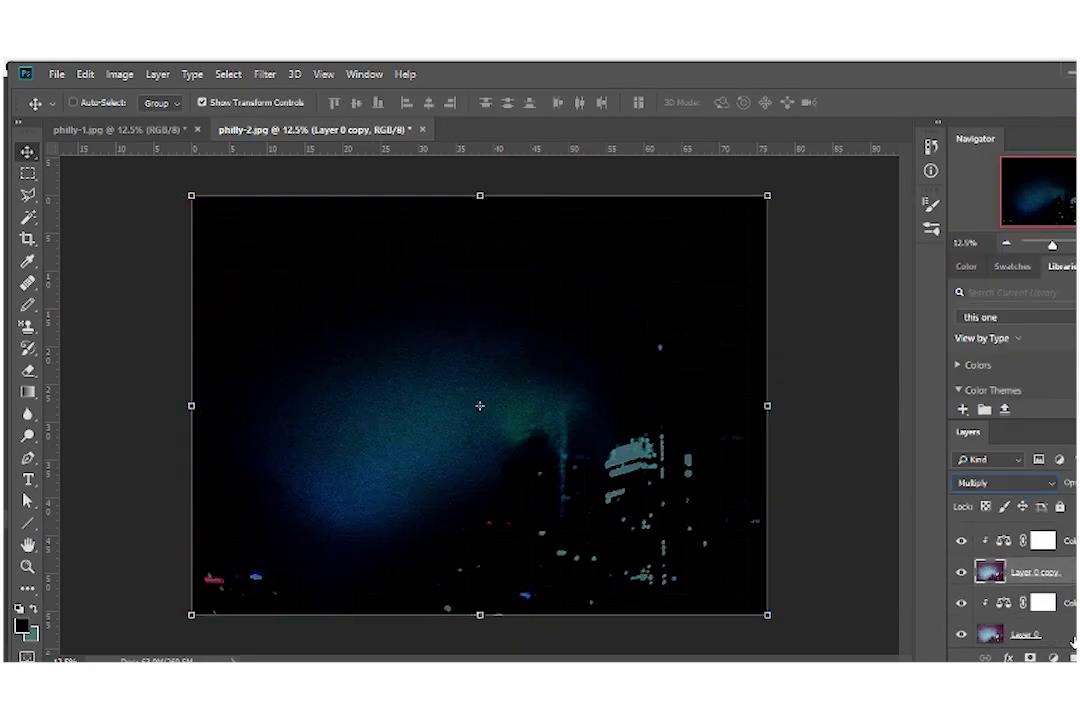
click(1025, 484)
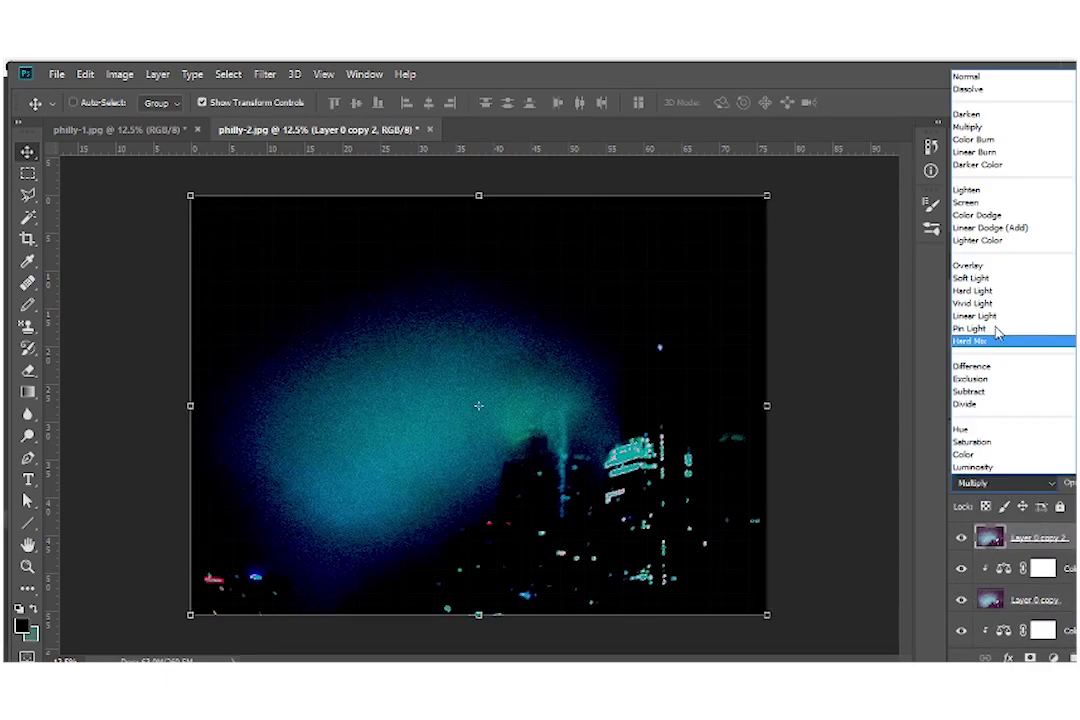
click(1040, 342)
click(1022, 484)
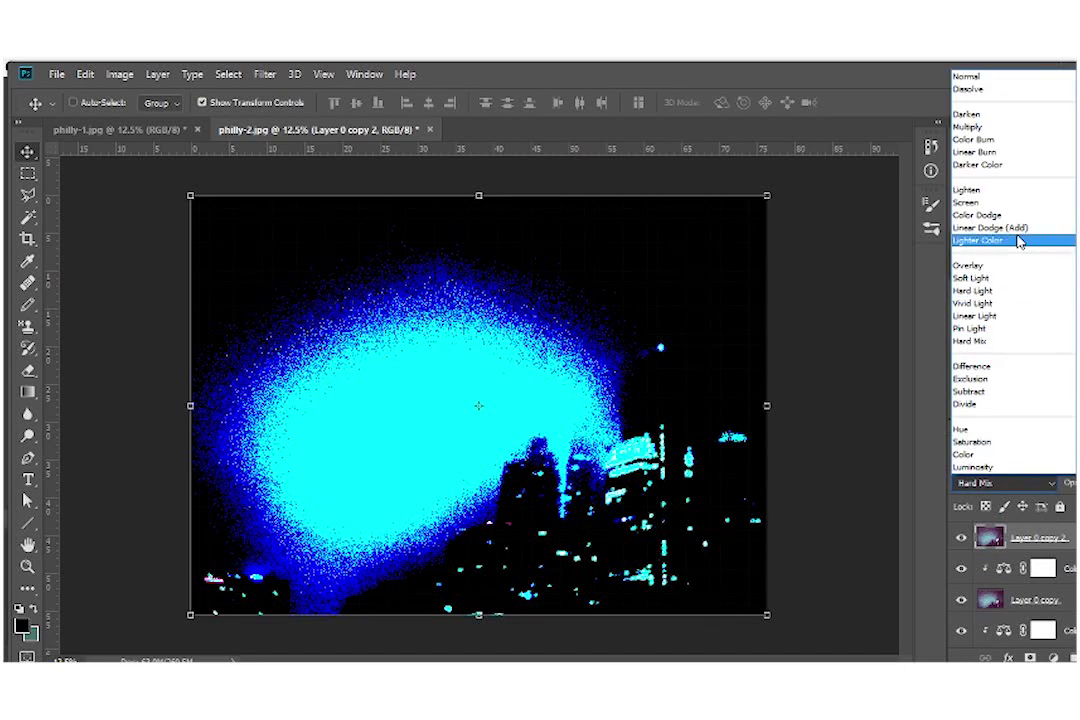
click(1010, 216)
click(1030, 486)
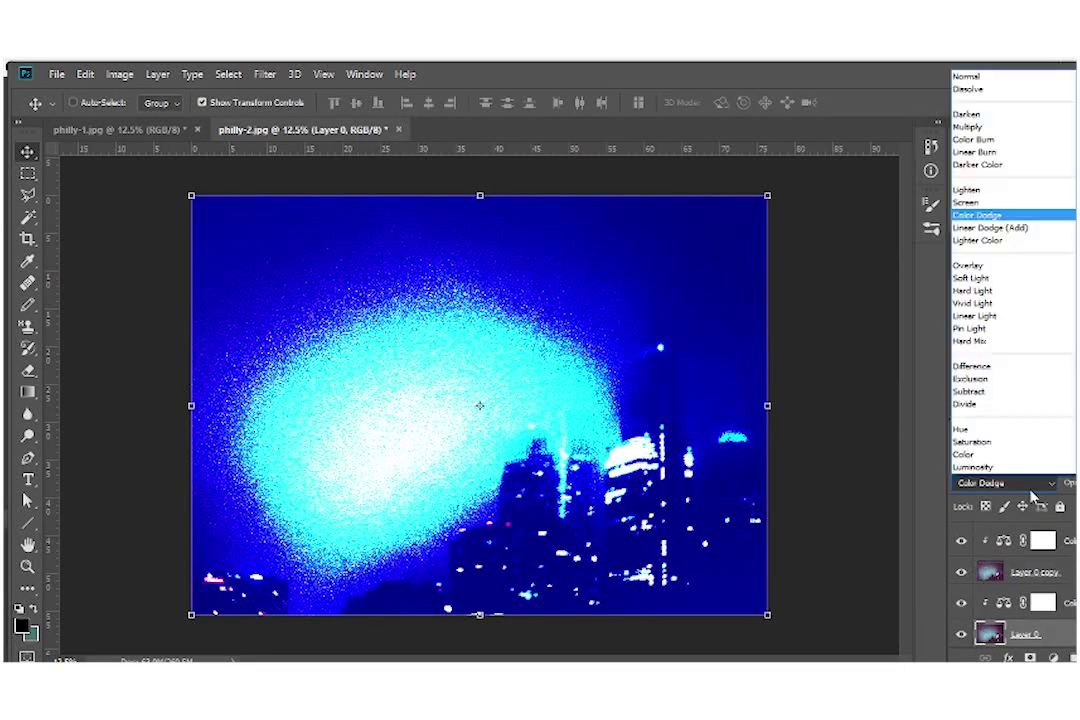
click(968, 265)
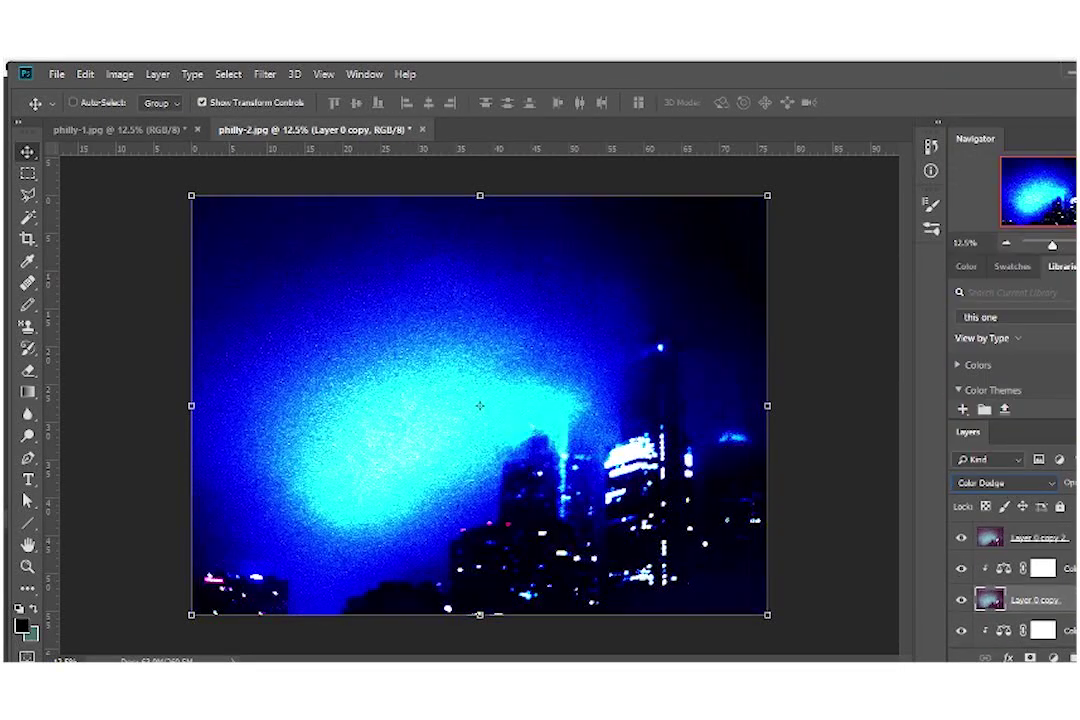
click(1030, 484)
click(968, 265)
- Delete the top city copy and set the top city layer to Color
key(Delete)
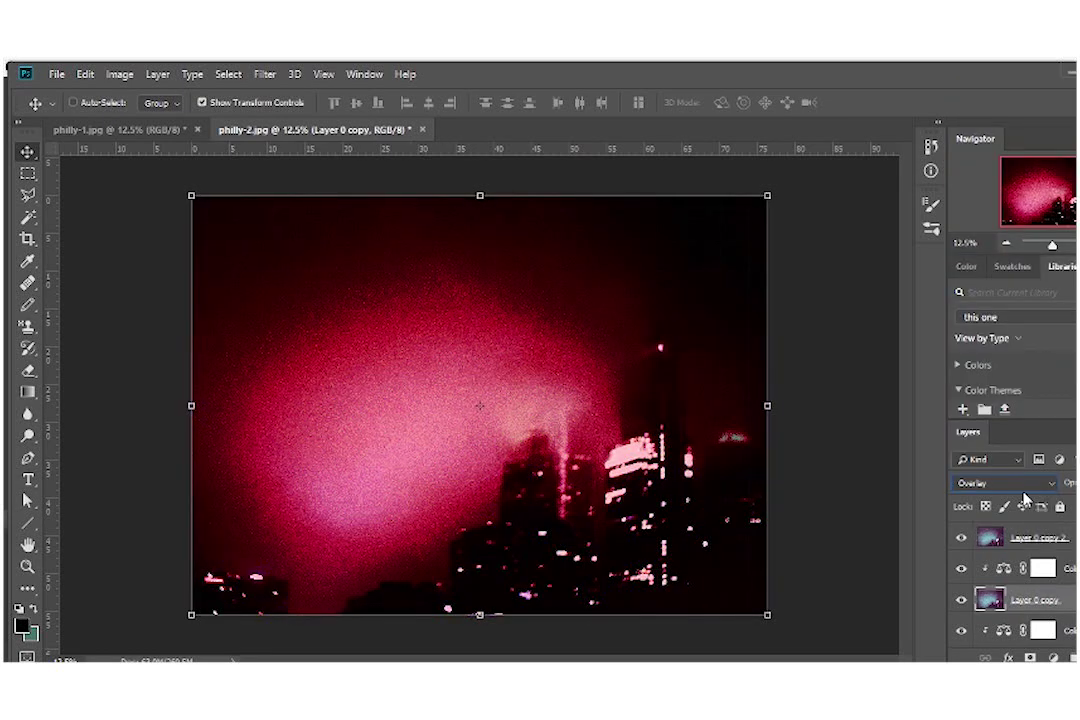
click(1005, 483)
click(975, 455)
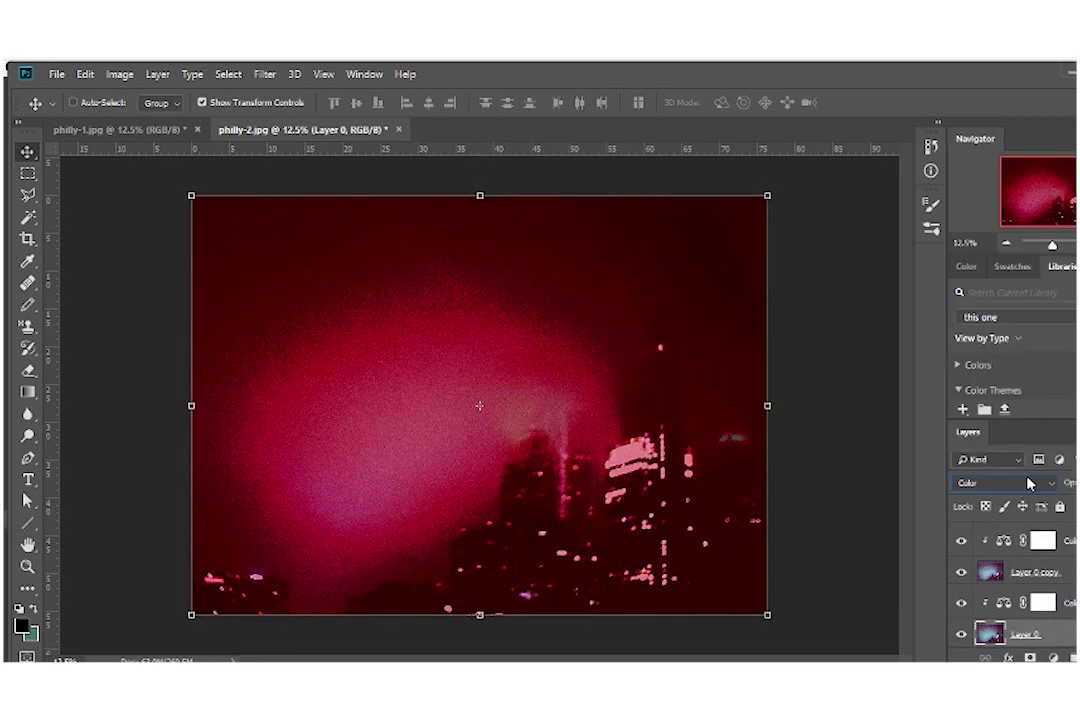
click(1030, 484)
click(963, 454)
- Duplicate the city copy, set it to Screen, and nudge it slightly left
key(ctrl+j)
click(1030, 484)
click(966, 202)
click(1010, 484)
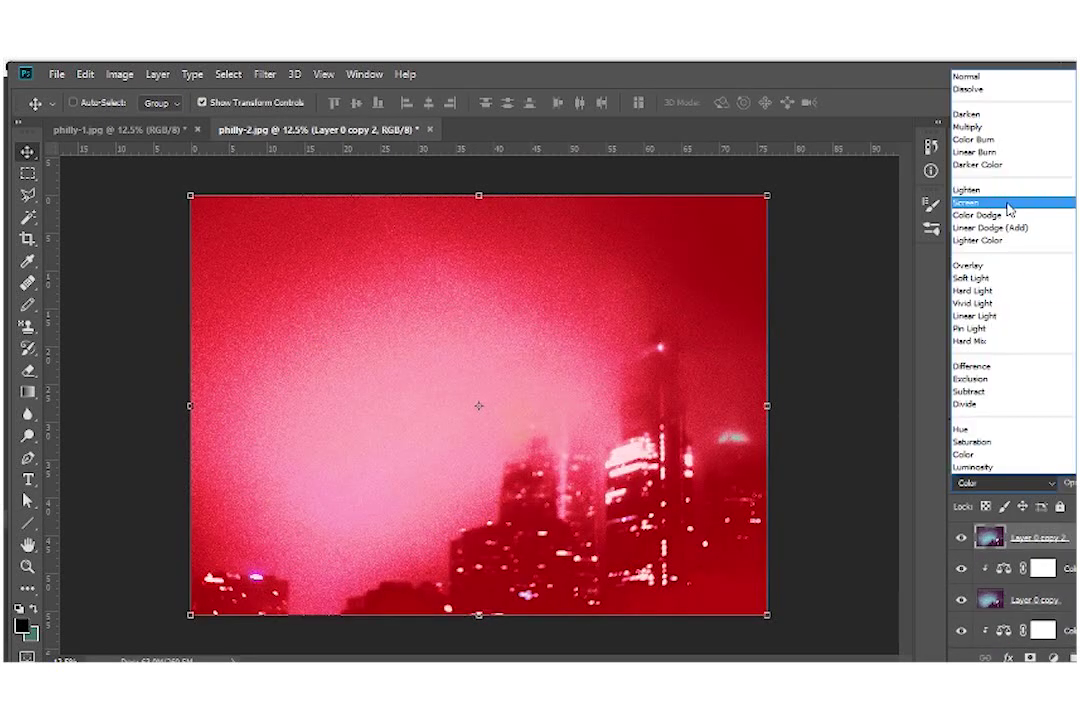
click(966, 202)
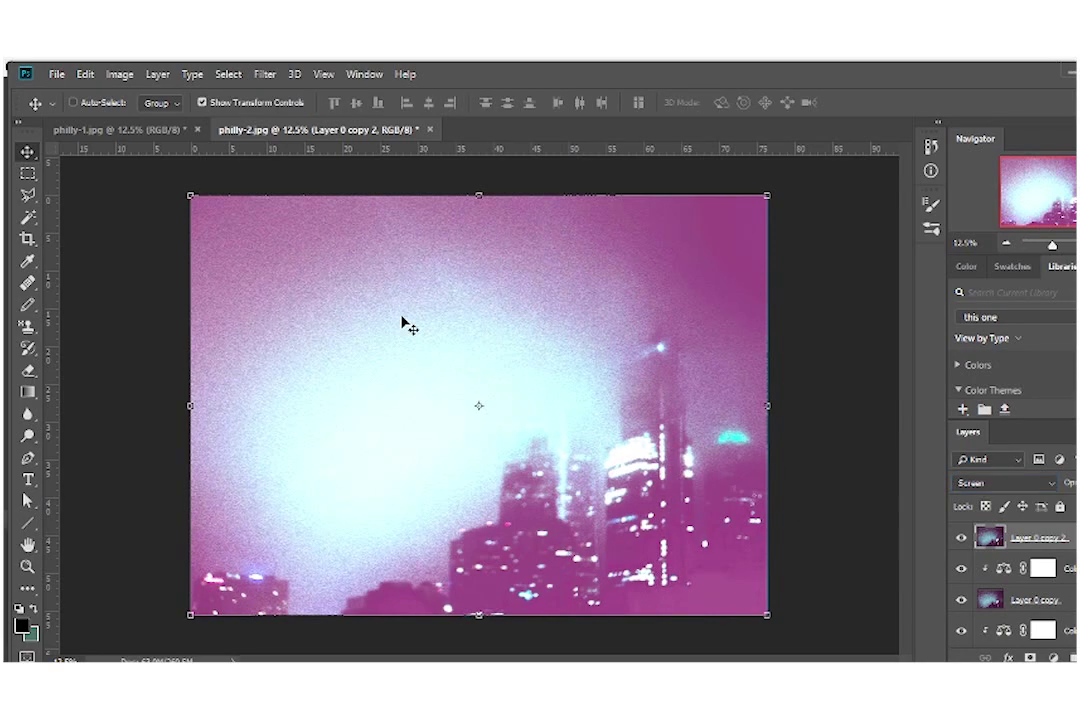
drag(405, 321, 397, 325)
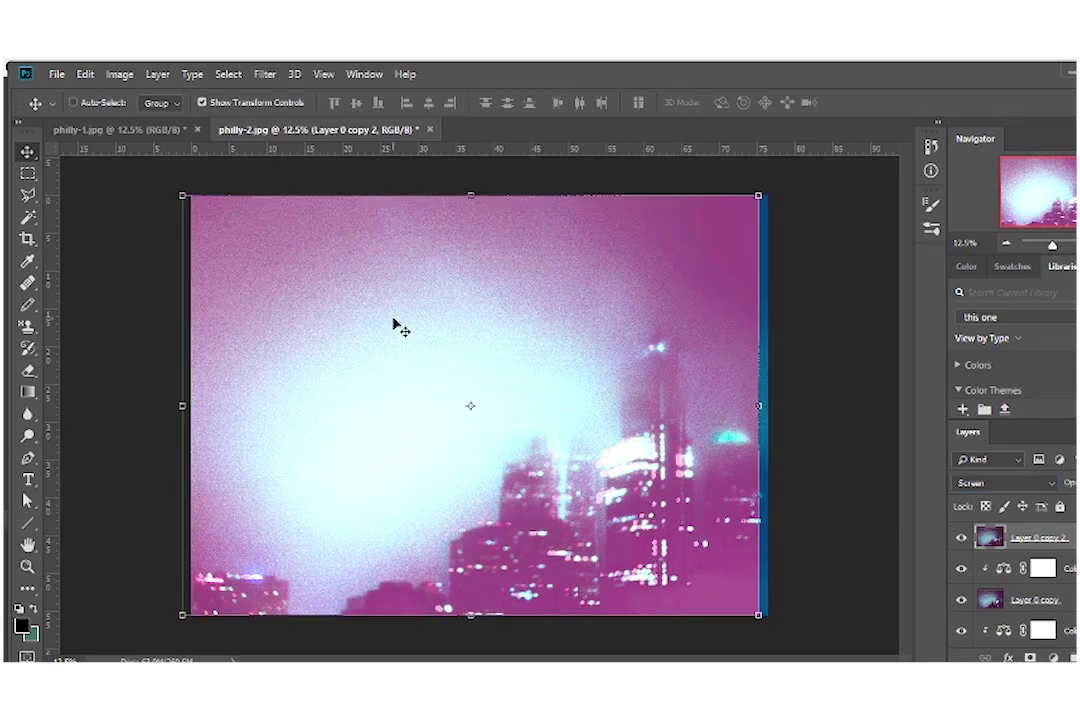
- Select the city layers down to the bottom one and group them as base
click(1035, 600)
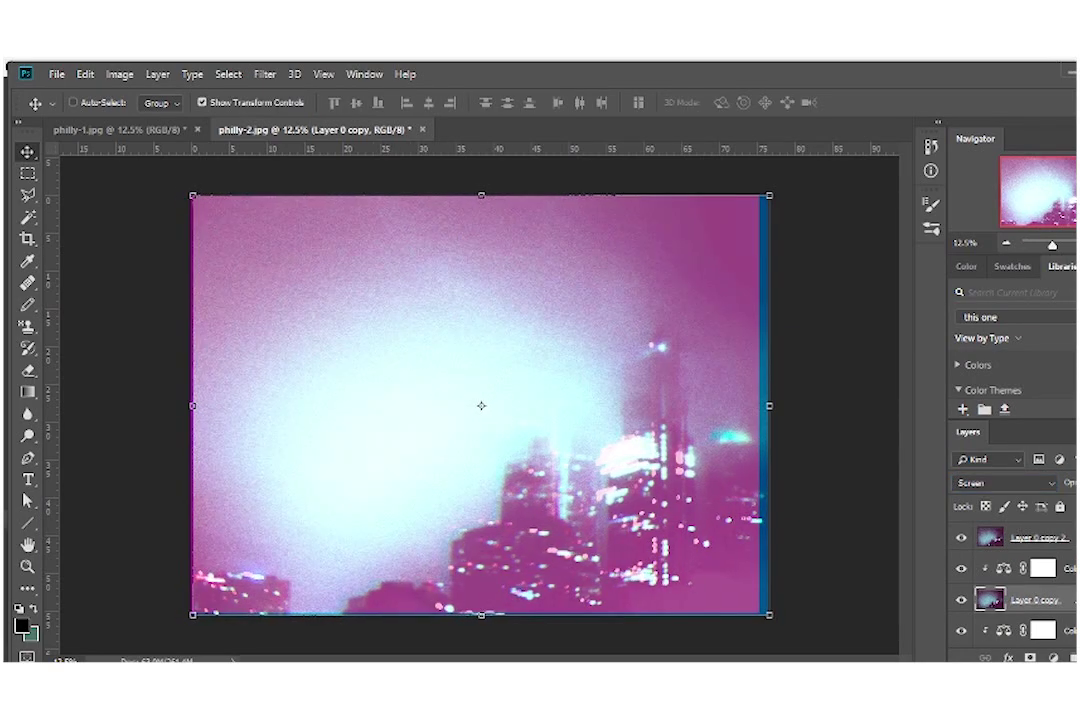
scroll(1010, 590, down, 2)
click(1025, 634)
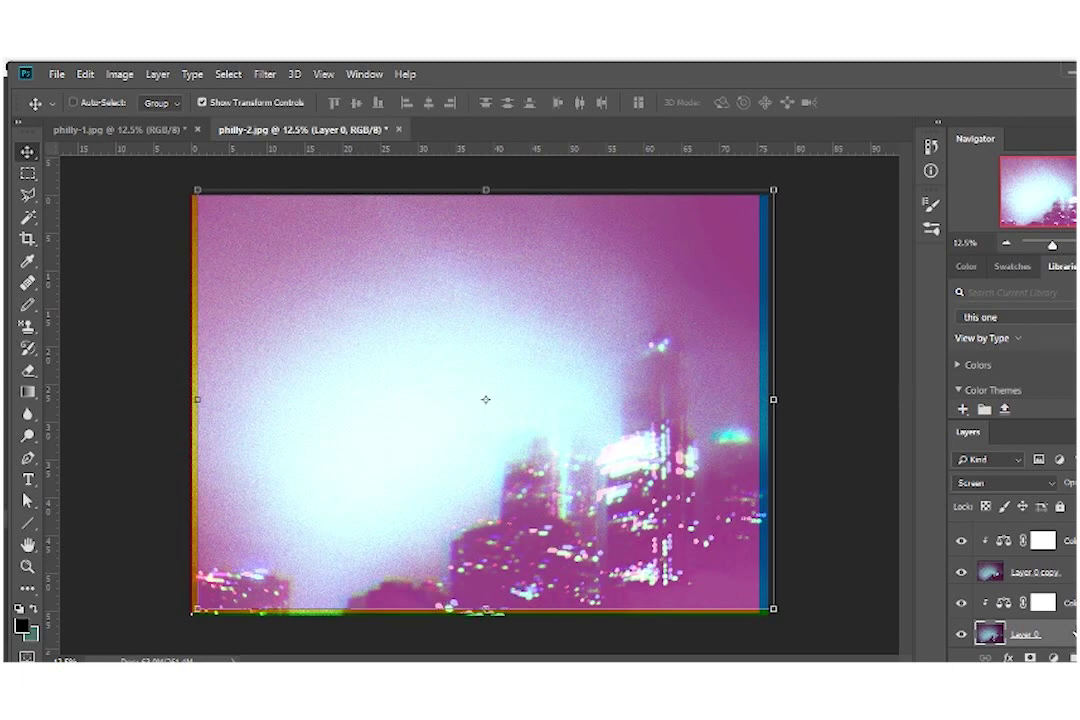
key(ctrl+g)
text(base)
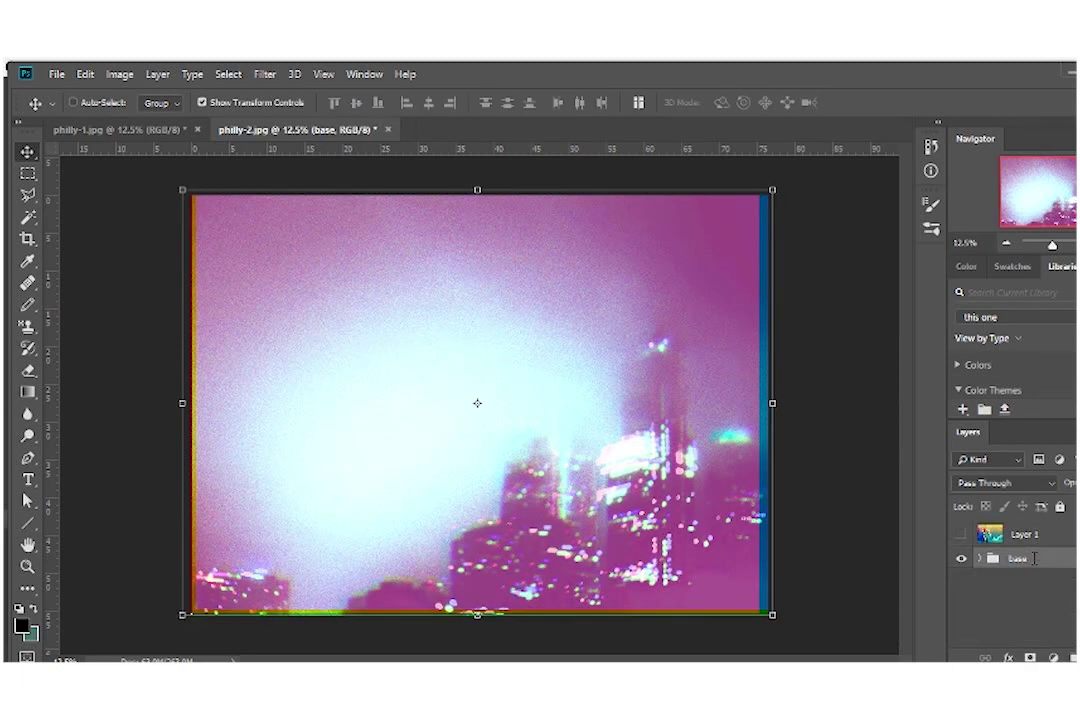
- Show the bokeh layer, rotate it about 180° and refit it over the canvas
click(961, 534)
click(961, 534)
click(1025, 534)
key(ctrl+t)
mouse_move(780, 610)
mouse_down()
mouse_move(762, 652)
mouse_move(229, 535)
mouse_up()
mouse_move(723, 646)
mouse_down()
mouse_move(775, 655)
mouse_move(663, 345)
mouse_move(181, 294)
mouse_move(113, 574)
mouse_up()
drag(762, 412, 826, 411)
mouse_move(843, 204)
mouse_down()
mouse_move(212, 484)
mouse_move(207, 516)
mouse_up()
drag(819, 624, 790, 605)
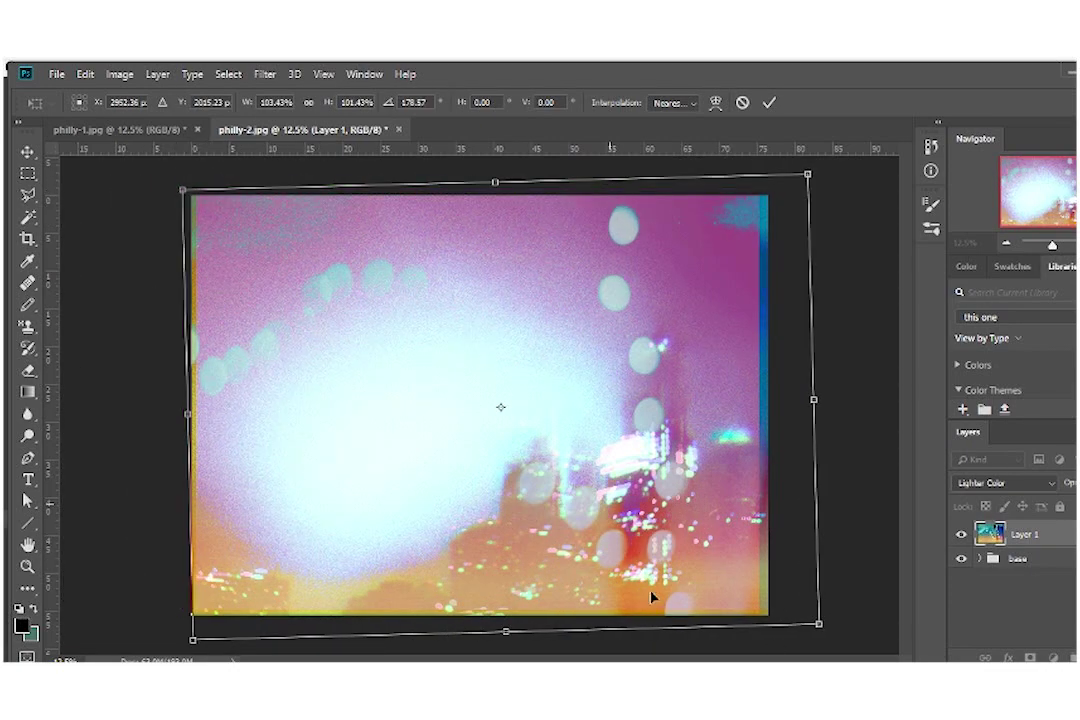
drag(822, 178, 799, 194)
drag(477, 183, 483, 189)
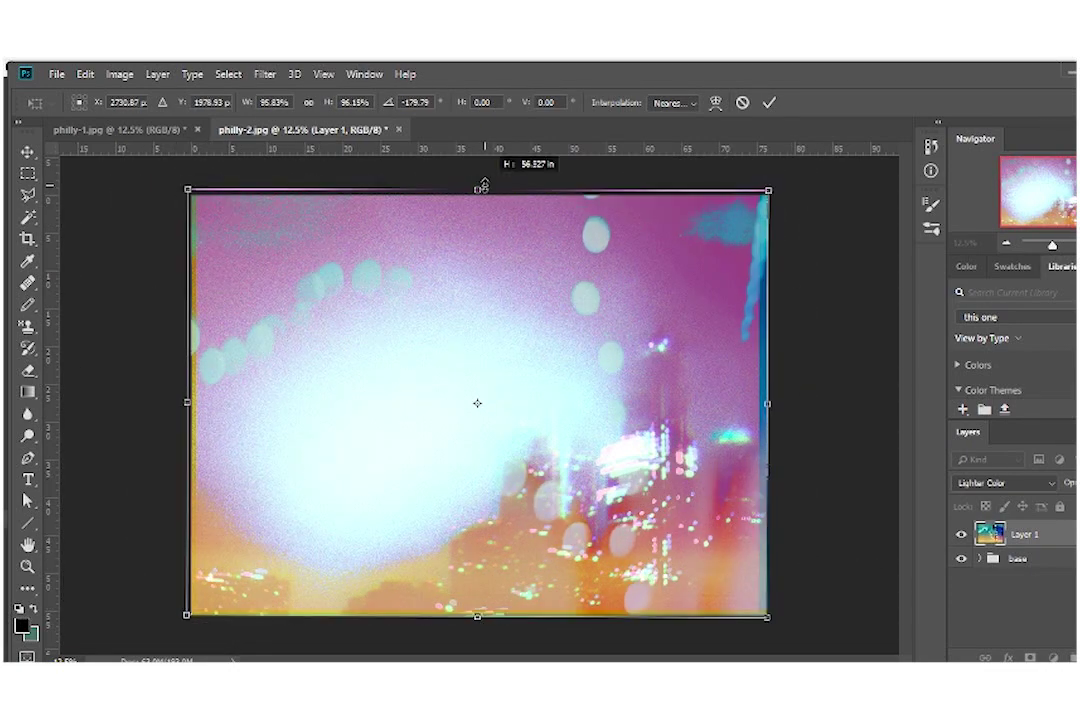
click(768, 103)
- Erase the overlay at 39% opacity over the lower-right city buildings
key(e)
drag(296, 110, 248, 112)
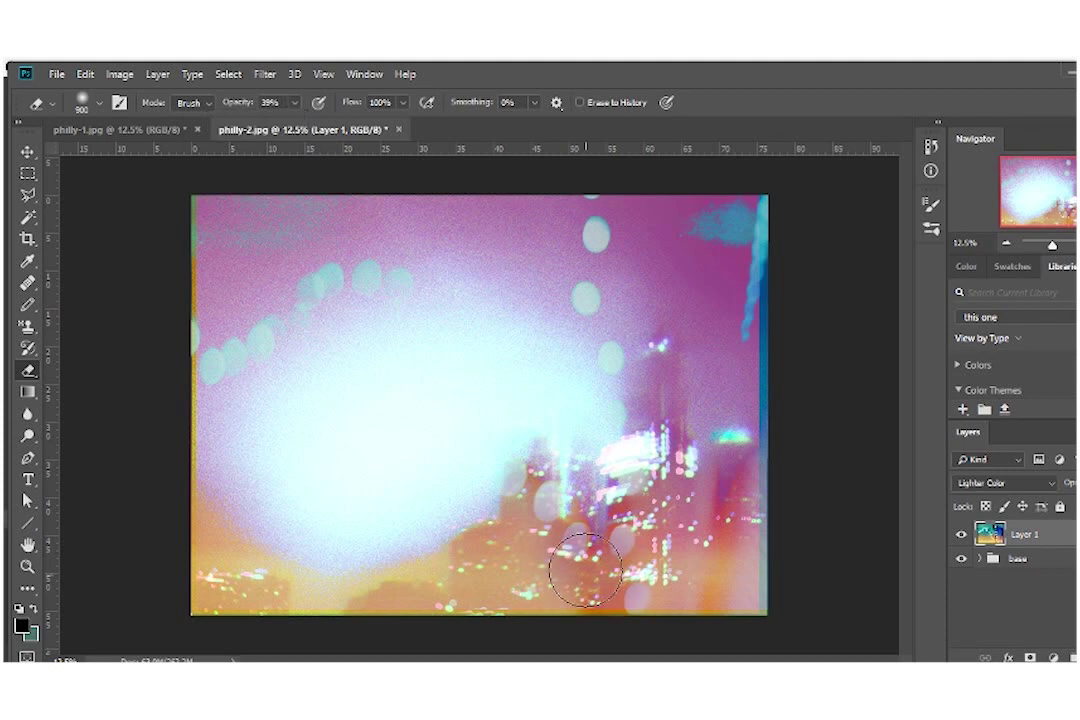
drag(541, 521, 723, 626)
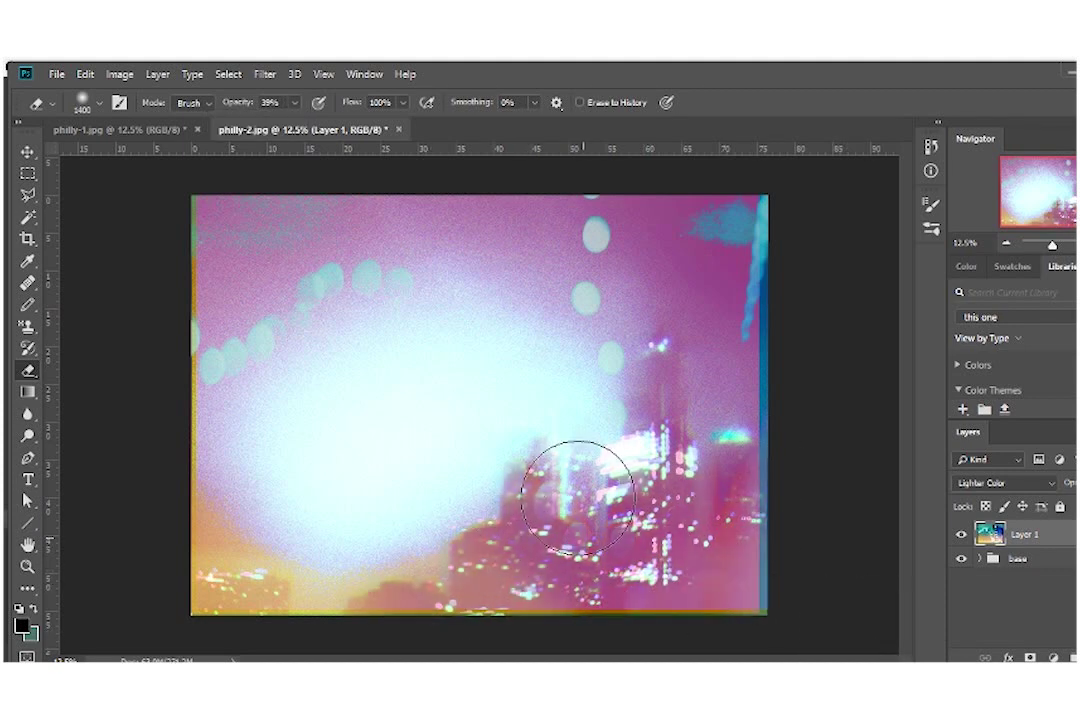
- Crop the image to trim its ragged edges
click(28, 240)
drag(191, 374, 184, 374)
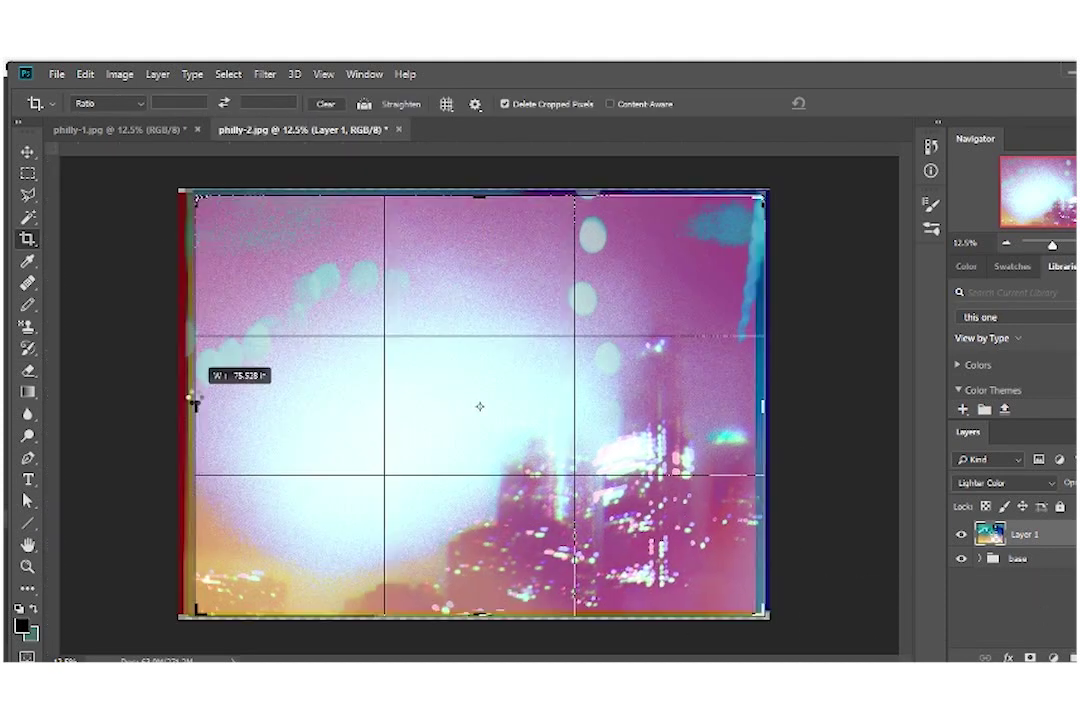
drag(479, 614, 479, 620)
drag(767, 374, 772, 374)
key(Return)
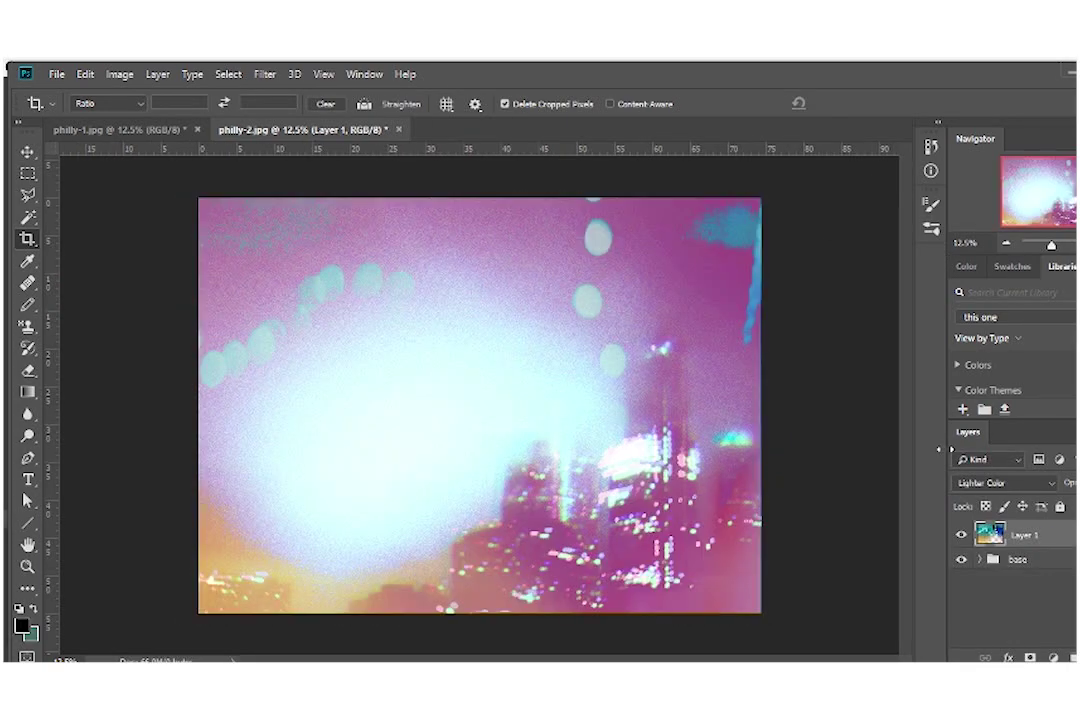
click(975, 559)
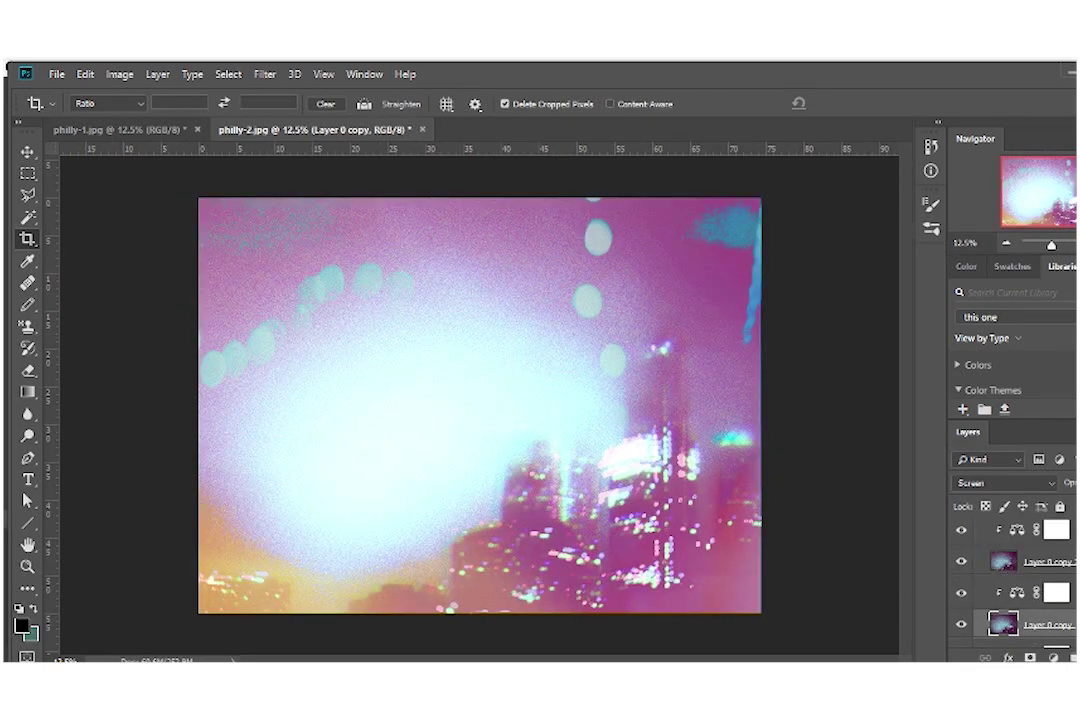
- Nudge Layer 0 inside the base group slightly left, then reselect the base group
key(v)
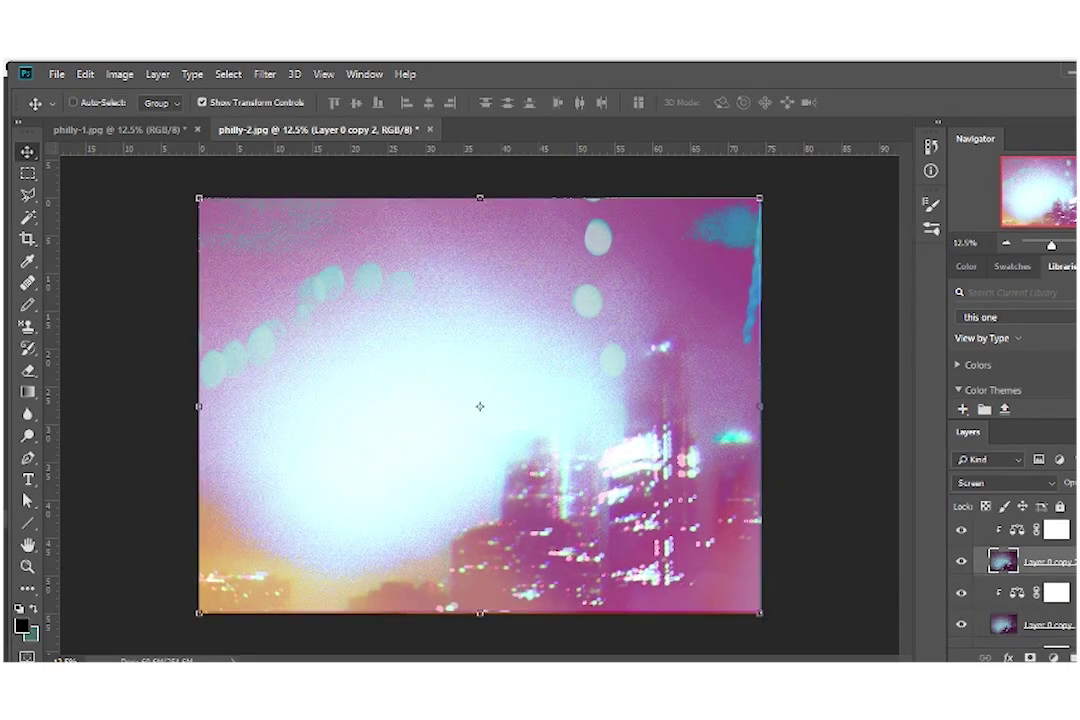
click(1068, 627)
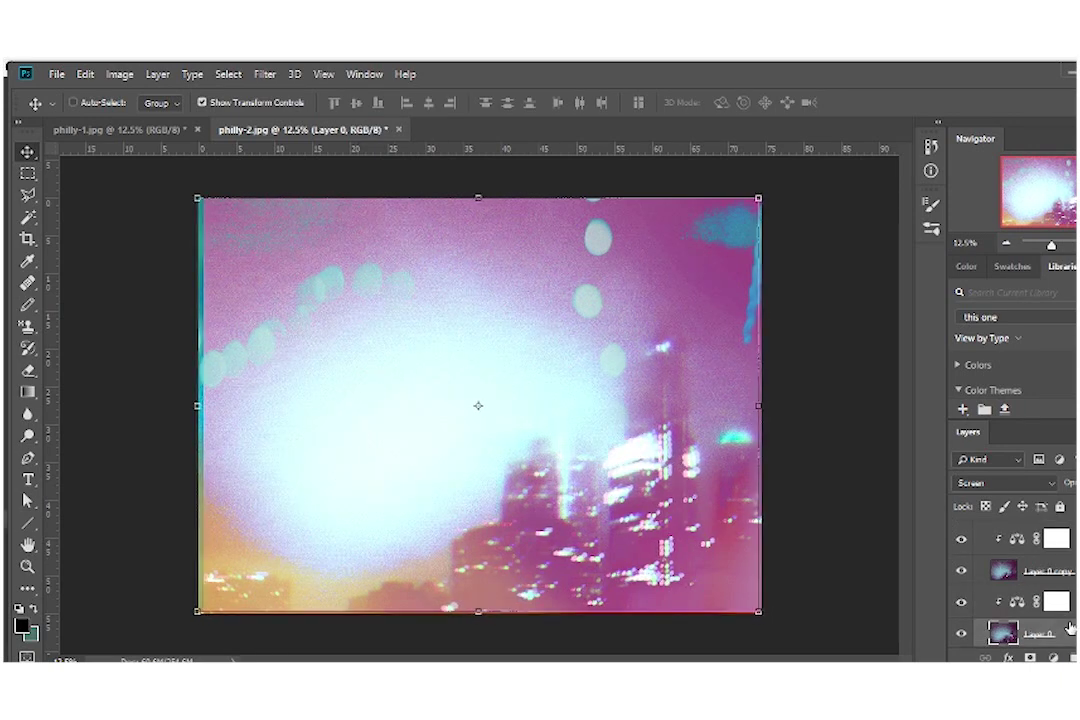
key(shift+Left)
key(shift+Left)
key(shift+Left)
scroll(1030, 590, up, 2)
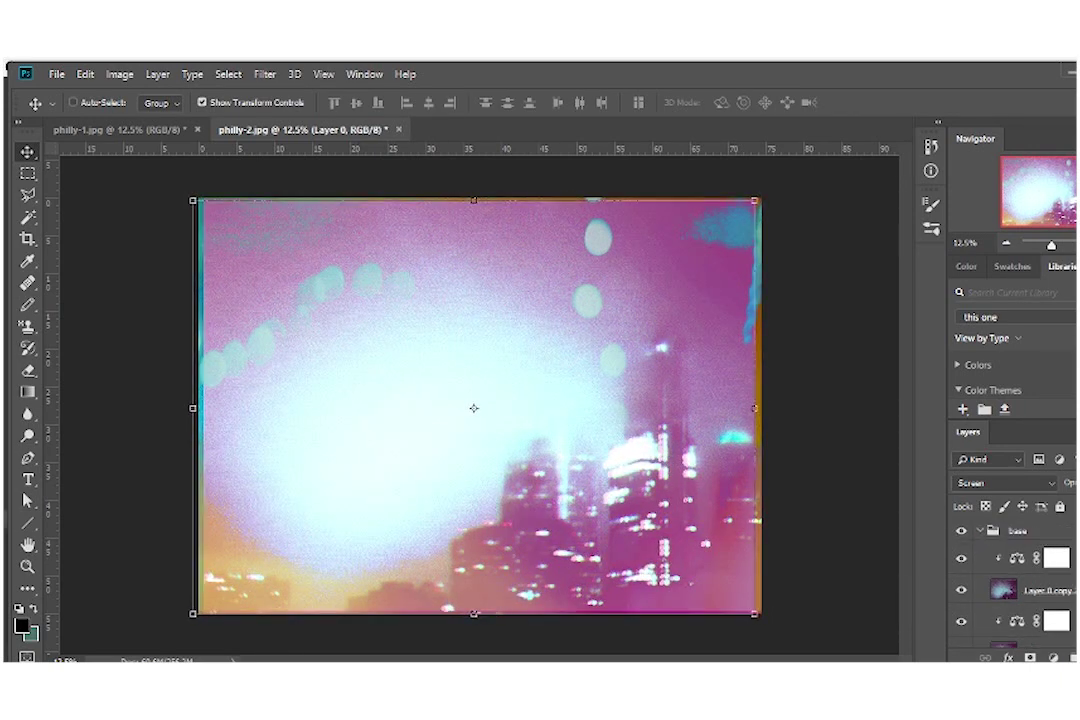
click(1057, 558)
click(1005, 590)
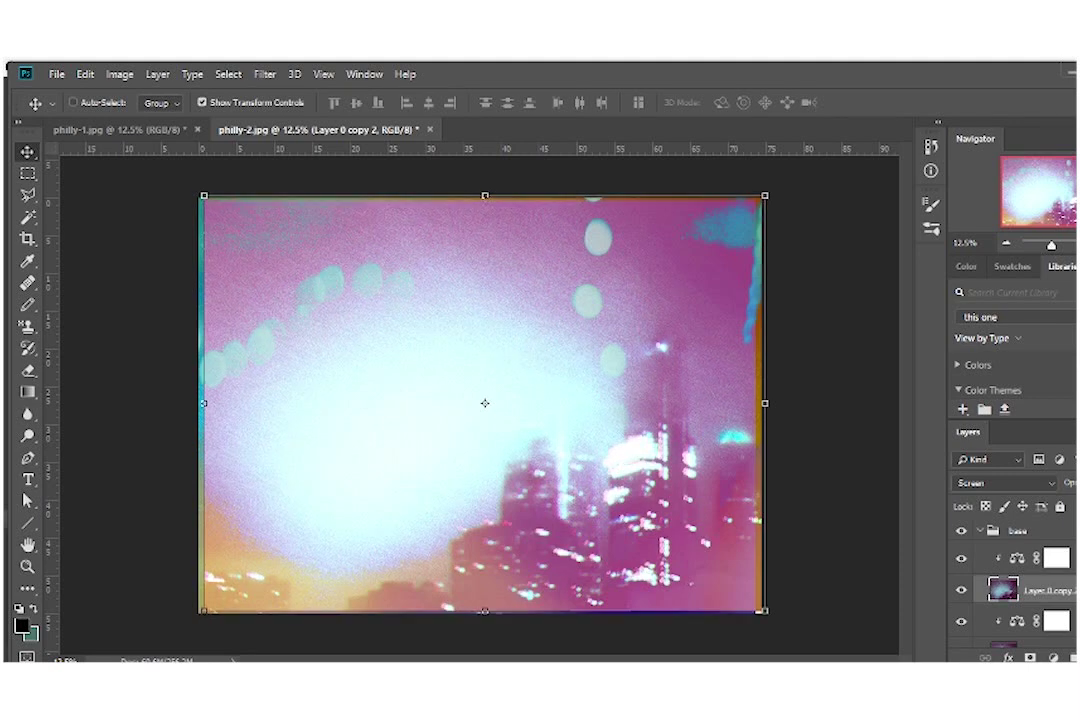
scroll(985, 565, up, 1)
click(985, 562)
- Crop the right, left and bottom edges inward past the coloured strips
key(c)
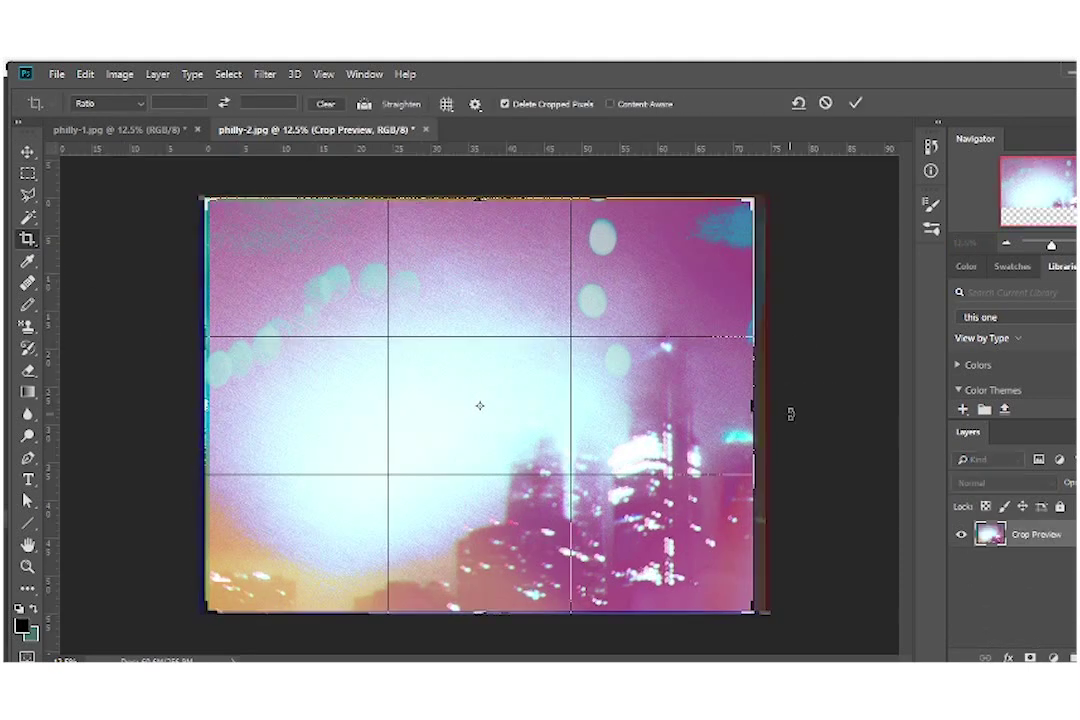
drag(765, 405, 757, 405)
drag(200, 398, 206, 398)
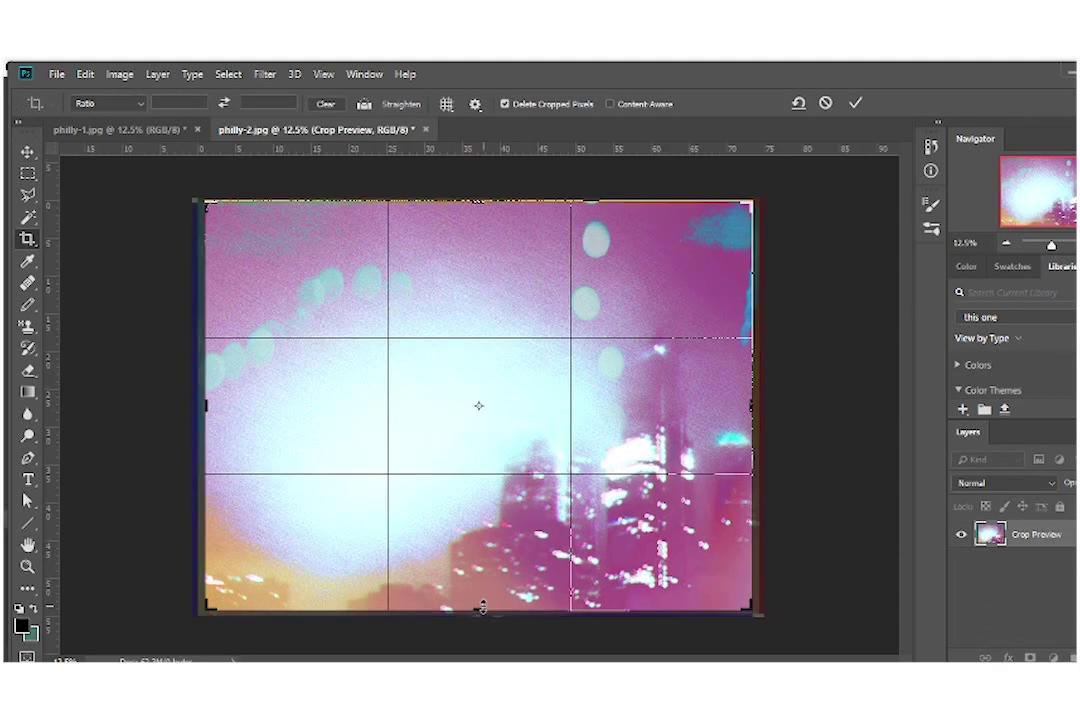
drag(479, 199, 479, 206)
click(845, 107)
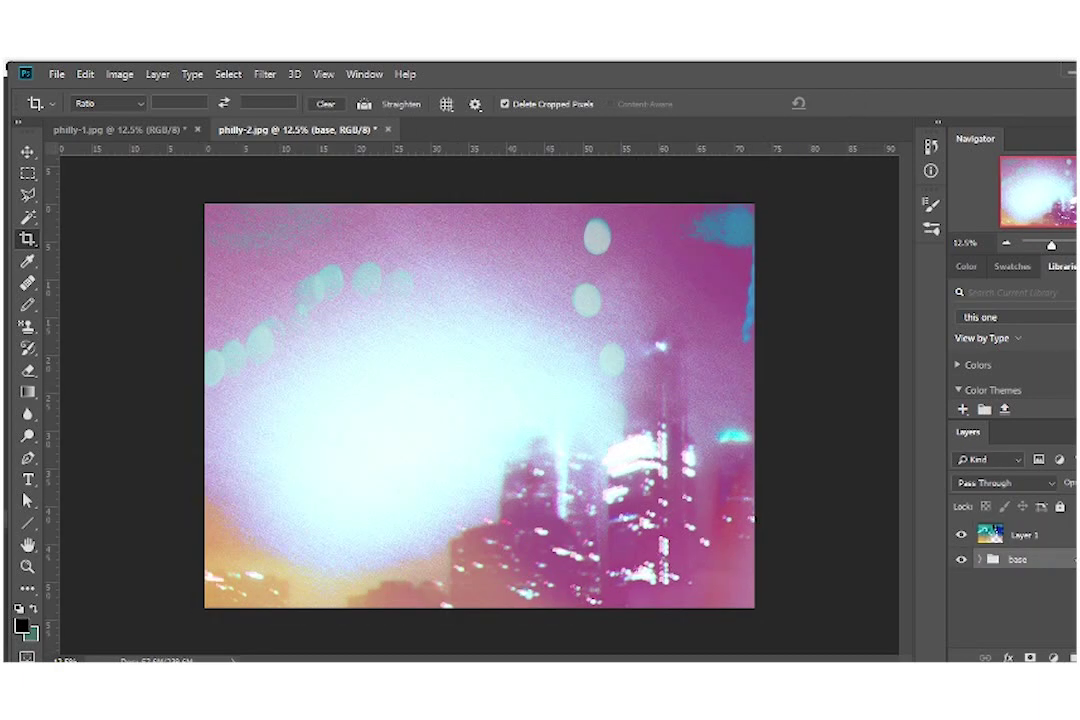
click(1022, 535)
key(t)
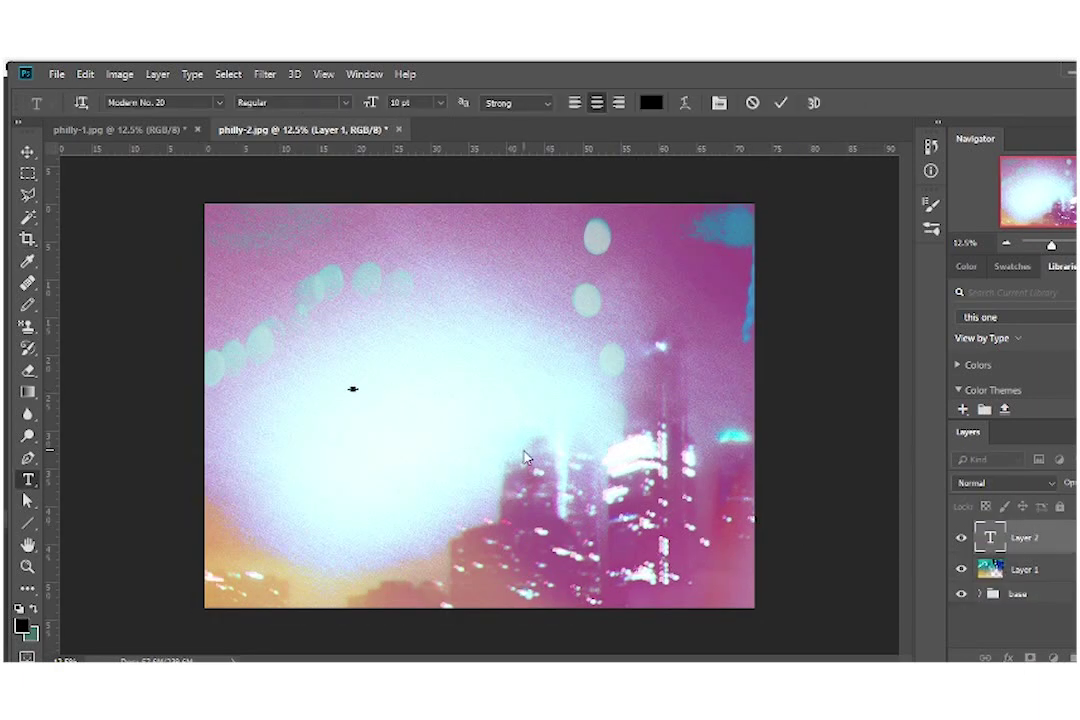
- Finish the text entry and move the text up and right on the image
click(425, 315)
text(152)
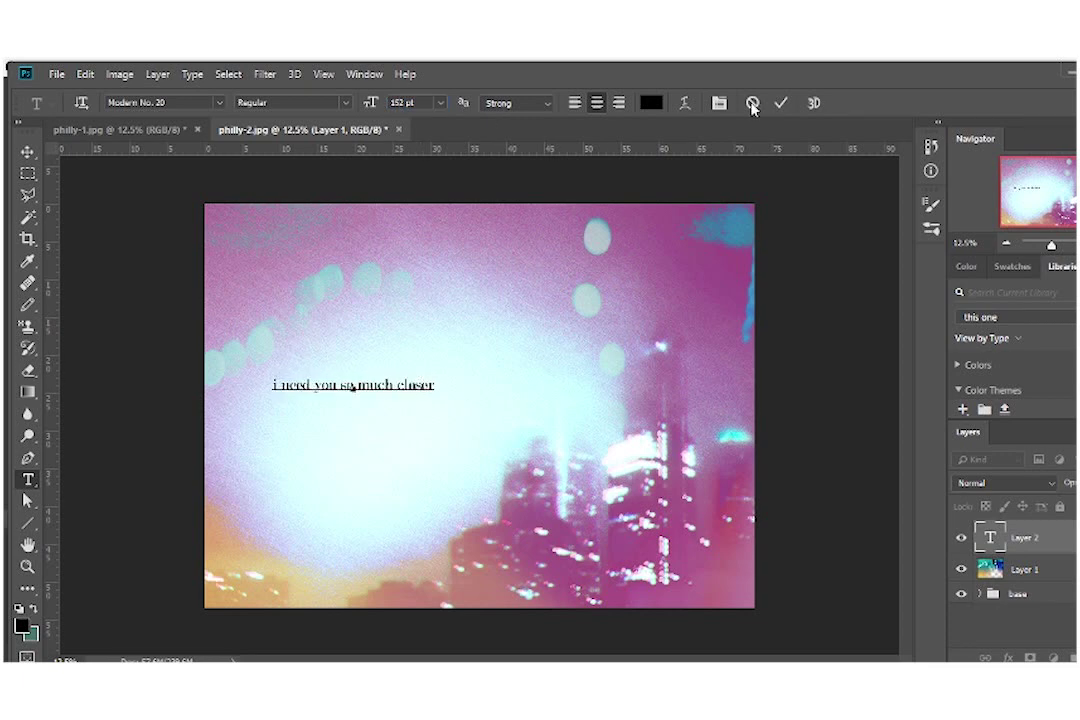
click(752, 103)
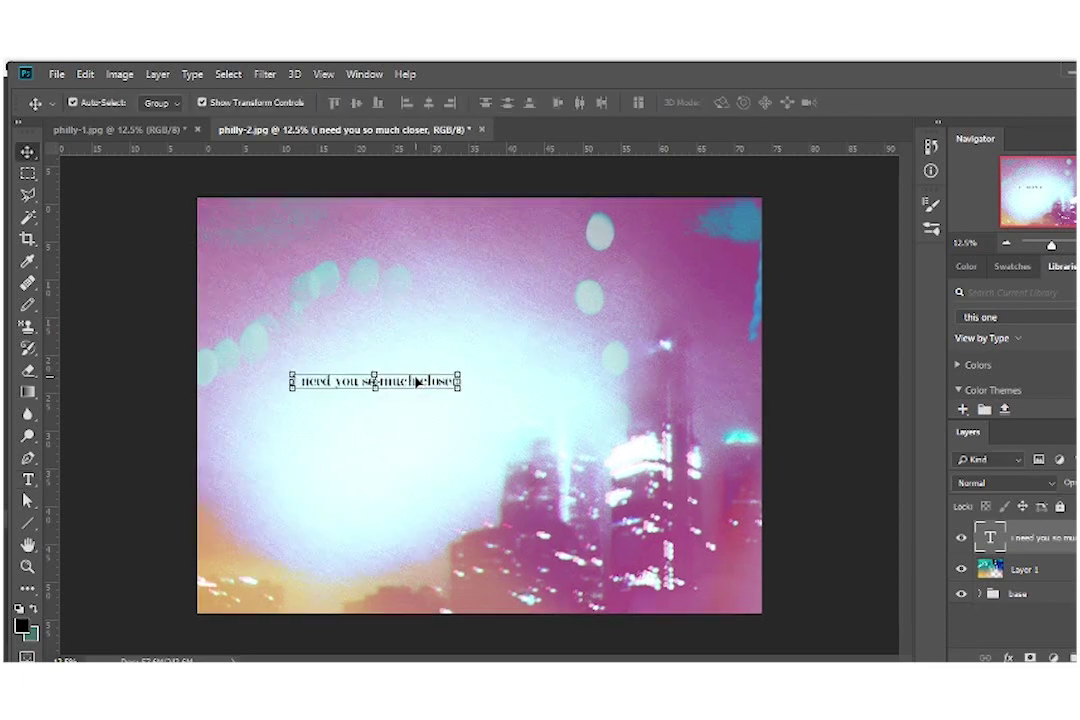
key(ctrl+plus)
double_click(340, 373)
drag(430, 378, 822, 320)
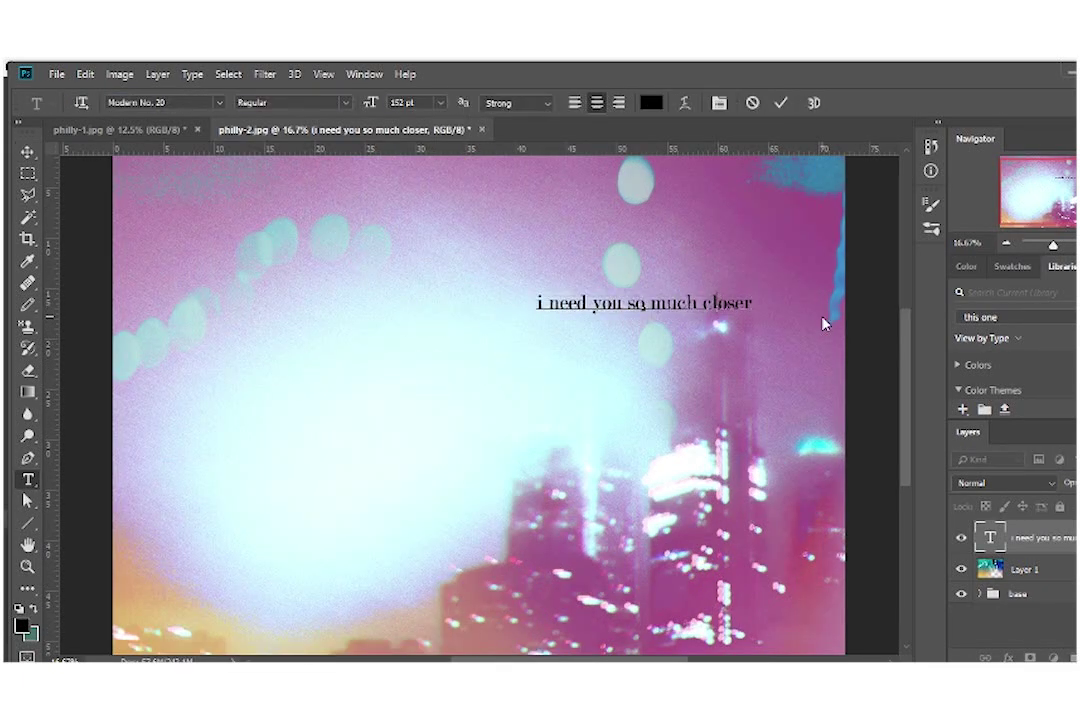
- Set the text to VCR OSD Mono, All Caps, broken into two lines after SO
click(219, 102)
click(345, 239)
click(719, 103)
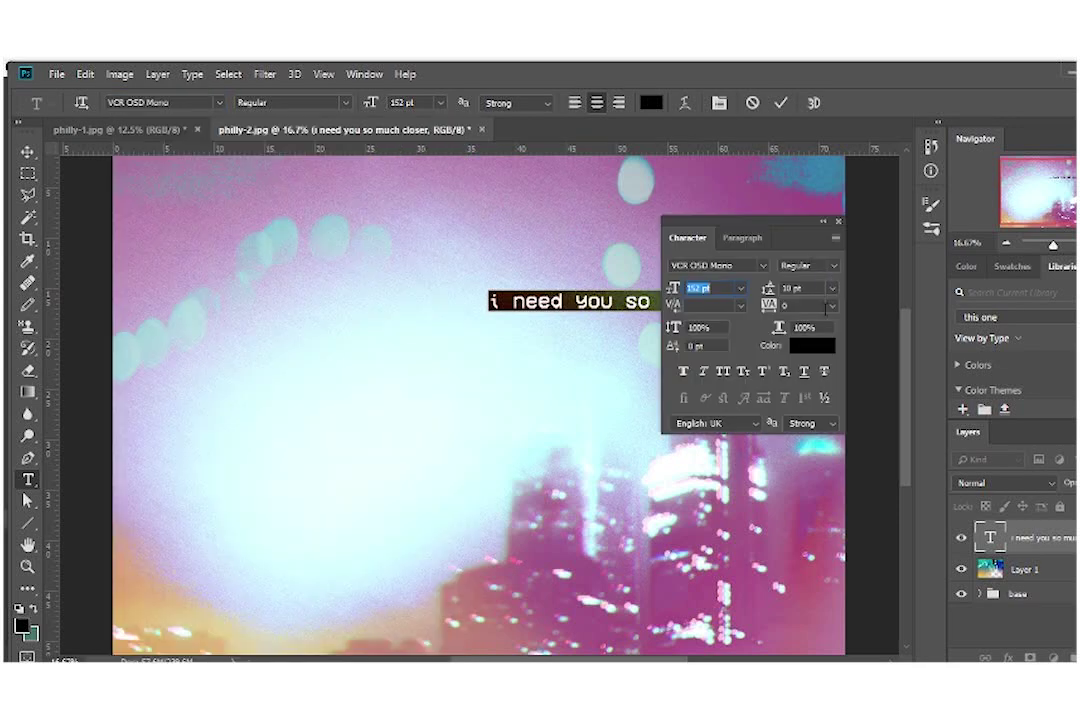
click(723, 371)
click(719, 103)
key(Return)
- Set the line spacing to 107 pt and move the text toward the centre
click(719, 103)
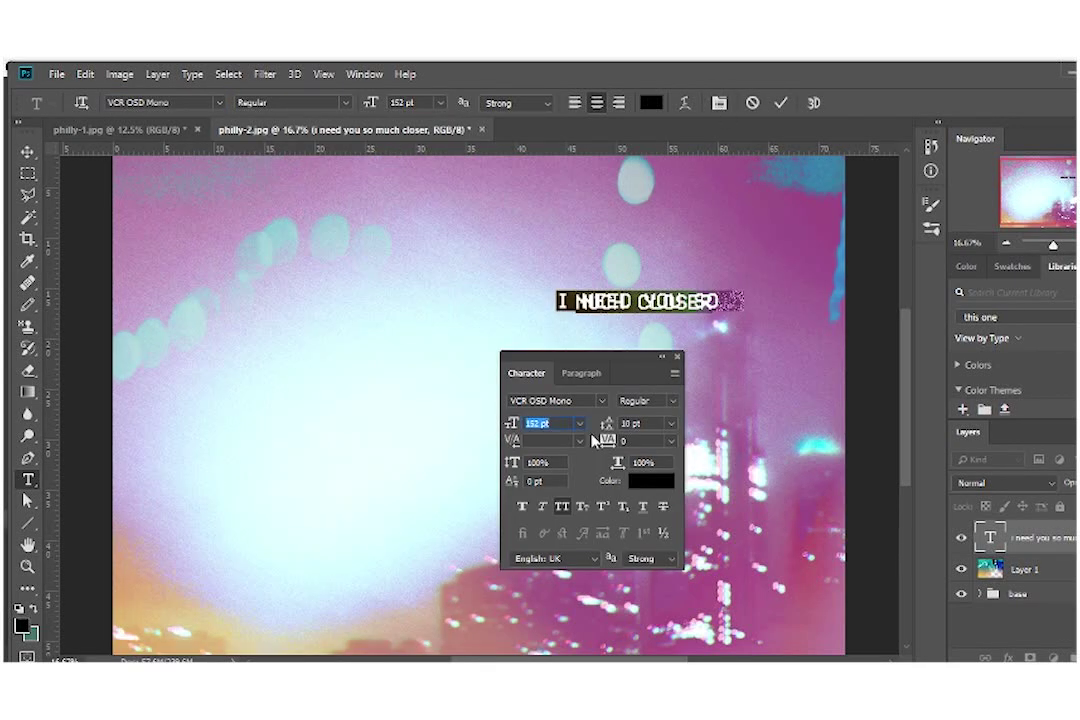
click(669, 423)
click(645, 643)
text(107)
key(Return)
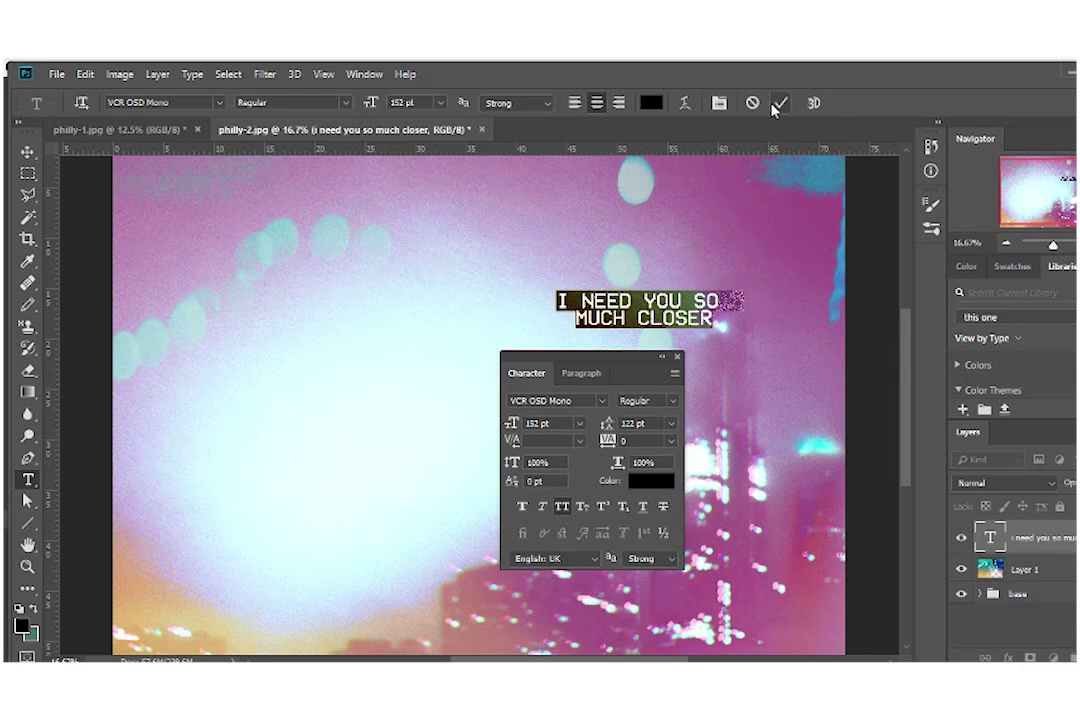
drag(652, 256, 405, 337)
key(ctrl+minus)
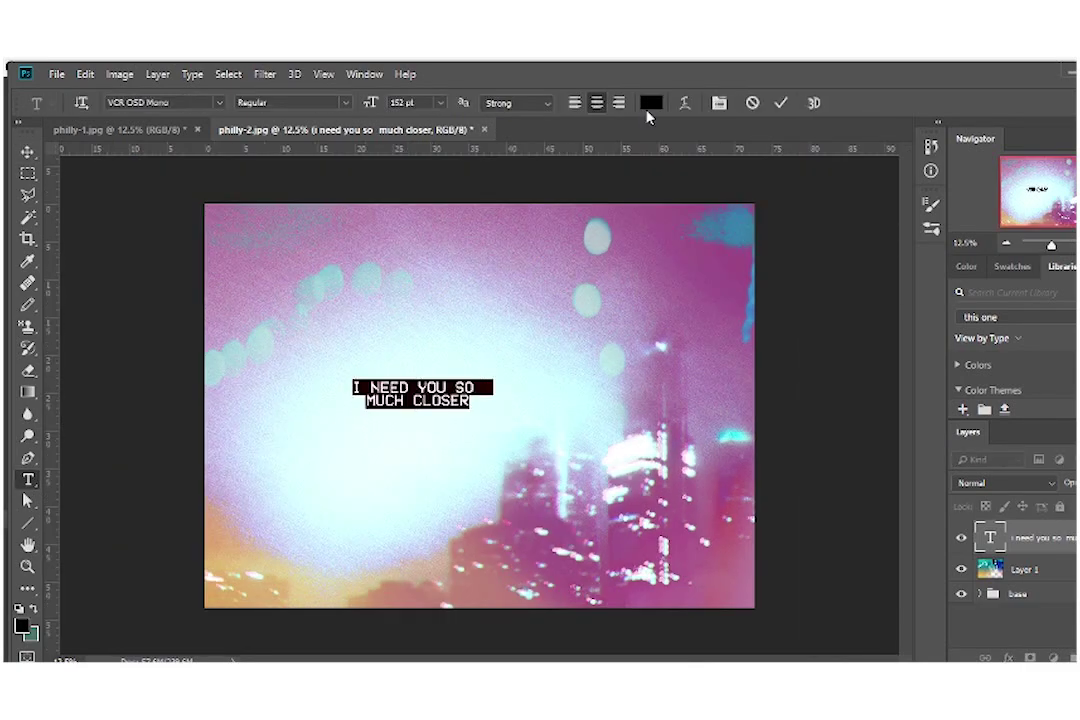
- Make the text black (000000) at 202 pt size
click(651, 102)
text(000000)
key(Return)
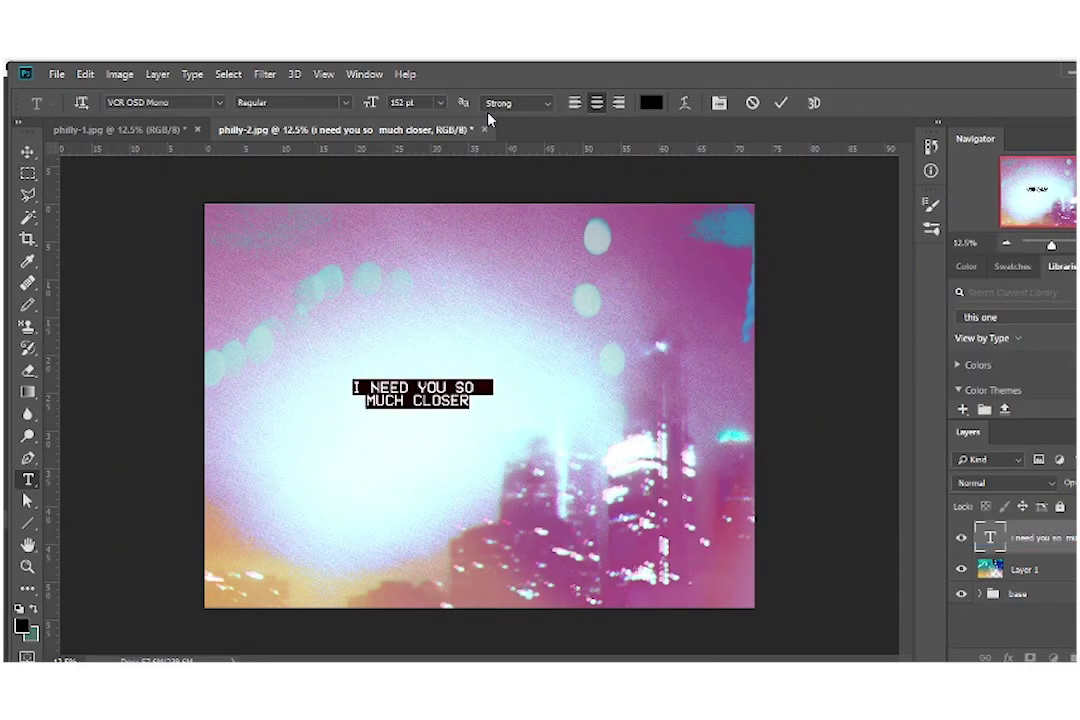
text(202)
key(Return)
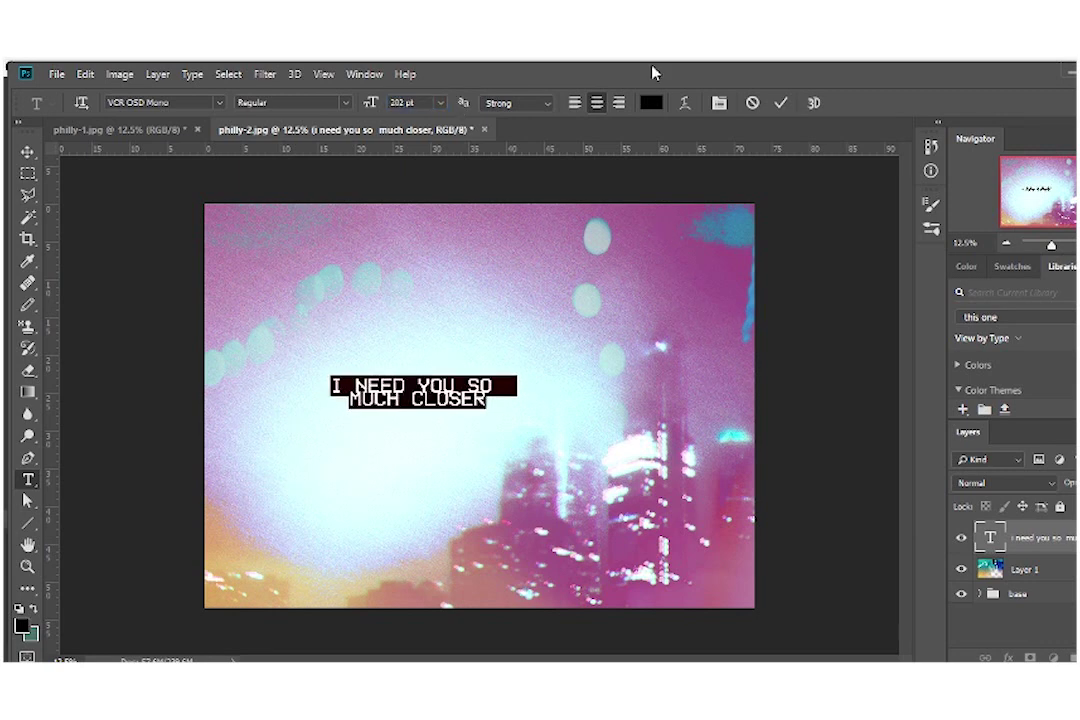
- Set the text anti-aliasing to Sharp, commit the edits, and duplicate the text layer
click(719, 102)
drag(668, 349, 789, 341)
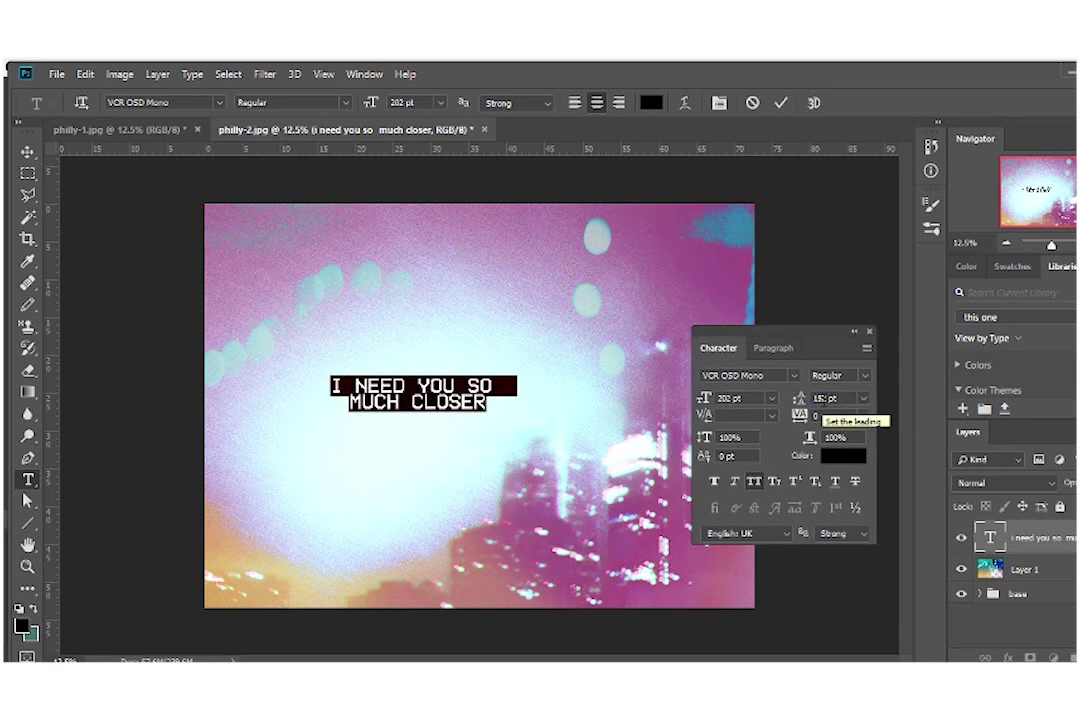
scroll(840, 533, up, 2)
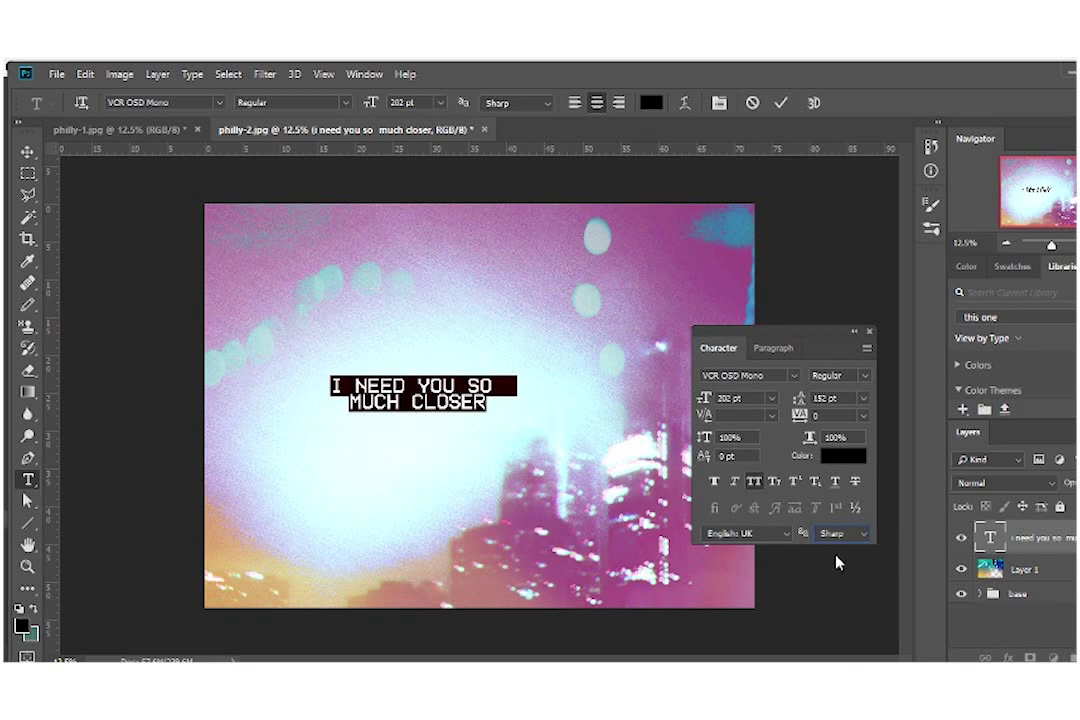
click(838, 540)
click(833, 603)
scroll(839, 540, up, 2)
click(545, 401)
click(27, 151)
key(ctrl+plus)
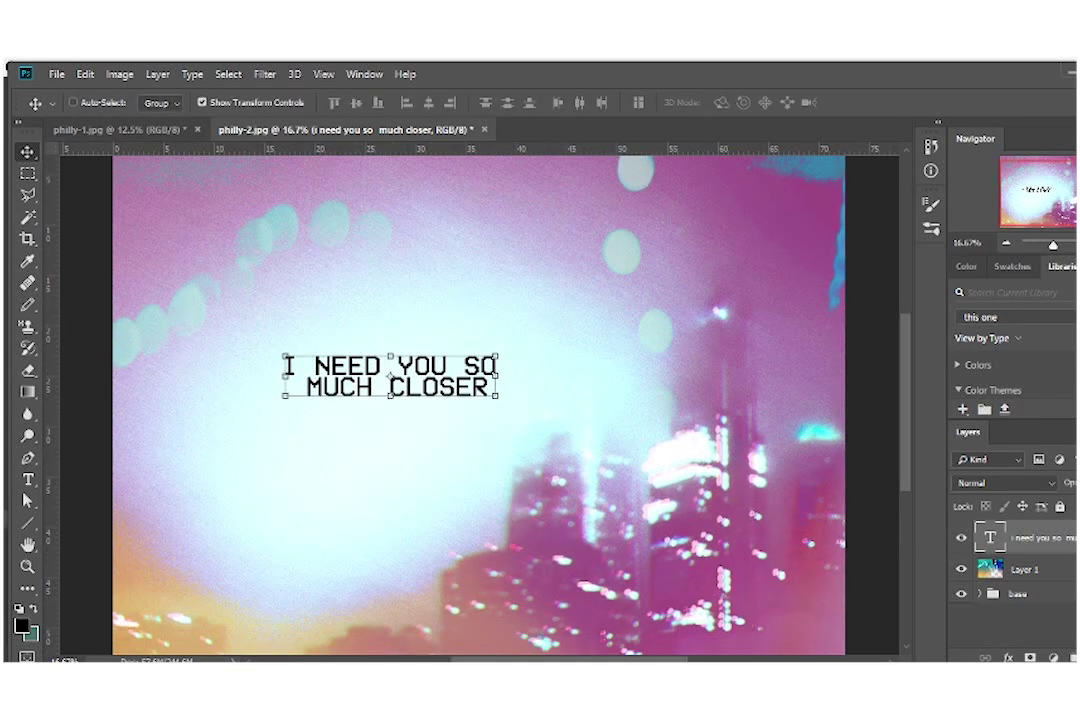
scroll(540, 400, left, 3)
- Duplicate the headline and clip a red Solid Color fill layer to the copy
key(ctrl+j)
key(ctrl+j)
click(1053, 658)
click(1045, 357)
click(877, 272)
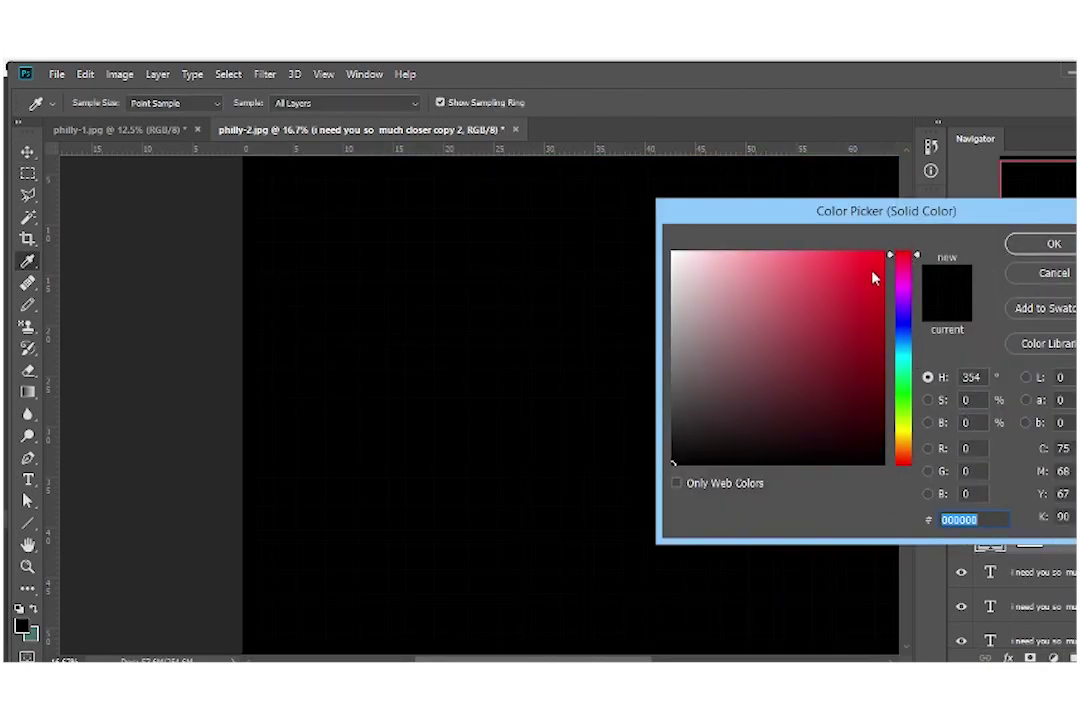
click(1046, 241)
alt+click(990, 555)
- Add a green Solid Color fill layer to another headline copy
click(1053, 658)
click(1037, 373)
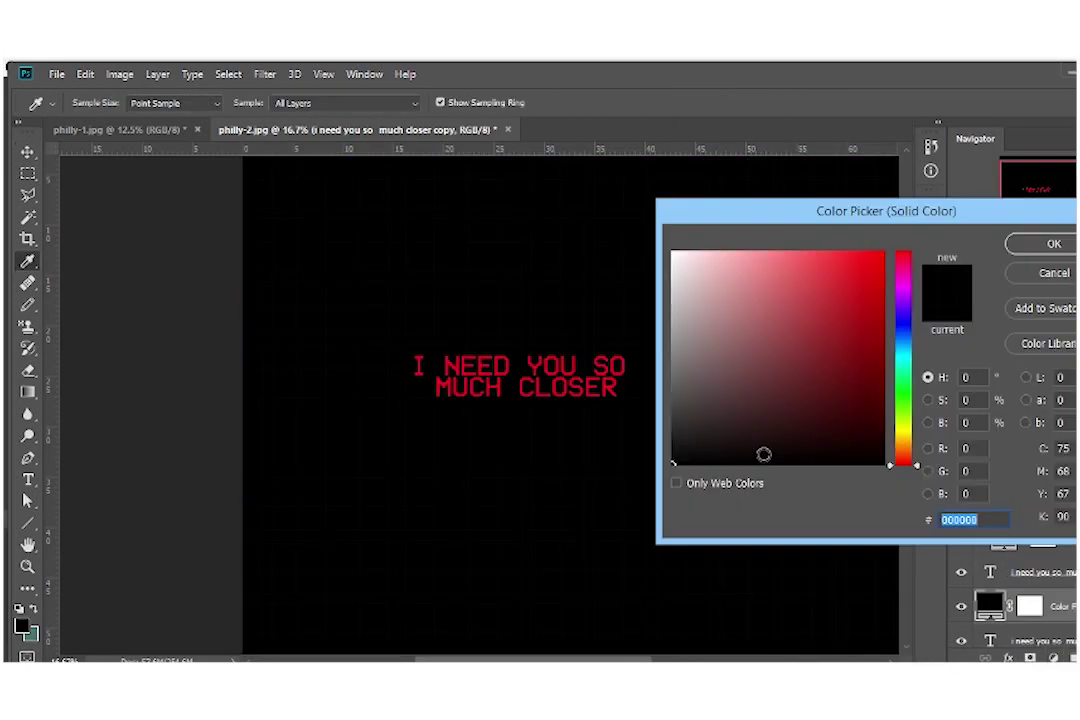
click(930, 265)
click(1060, 241)
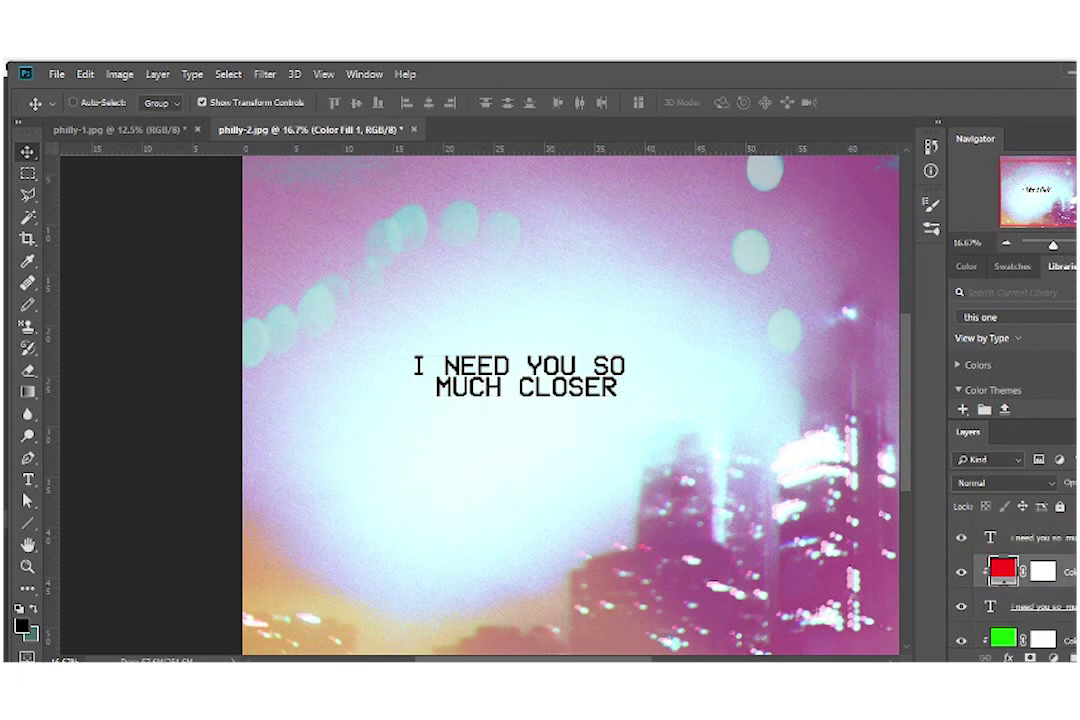
click(1070, 600)
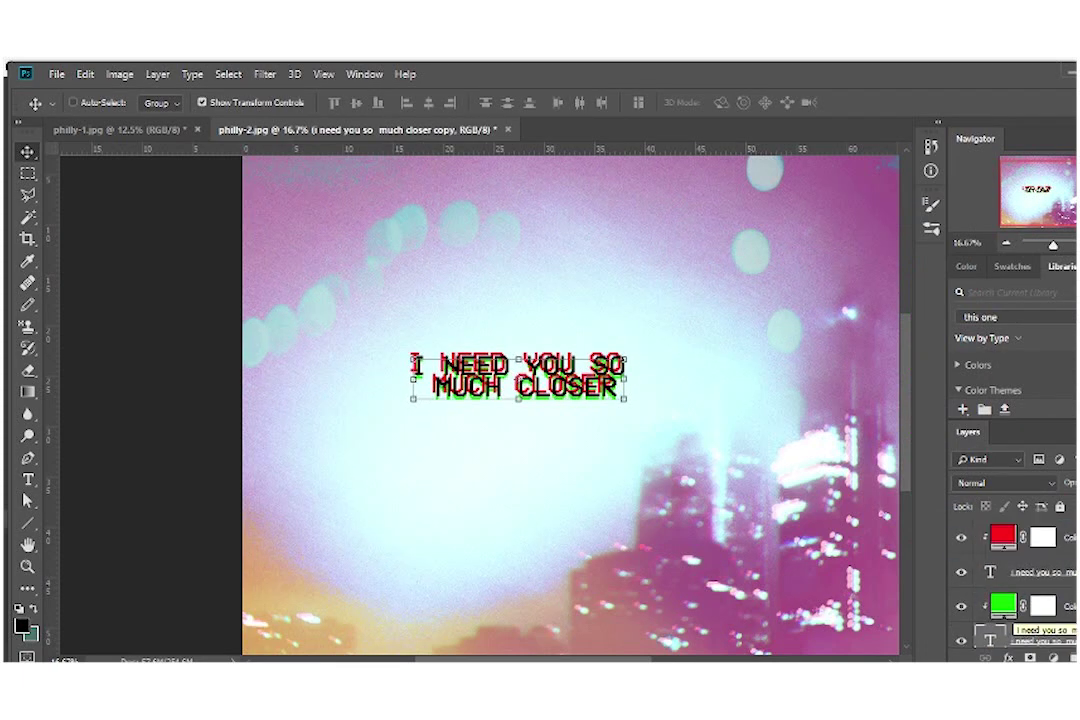
- Recolour the red fill to magenta and shift the magenta copy off the black text
double_click(1002, 602)
drag(903, 258, 905, 284)
click(1054, 243)
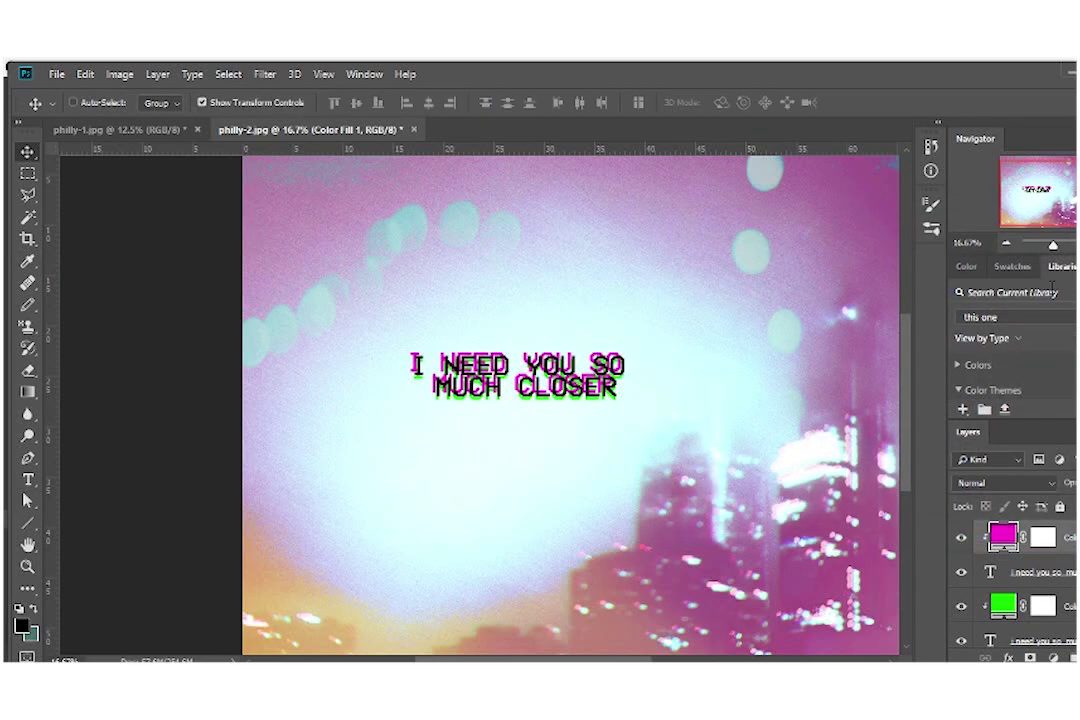
double_click(1003, 603)
click(1051, 272)
click(1030, 572)
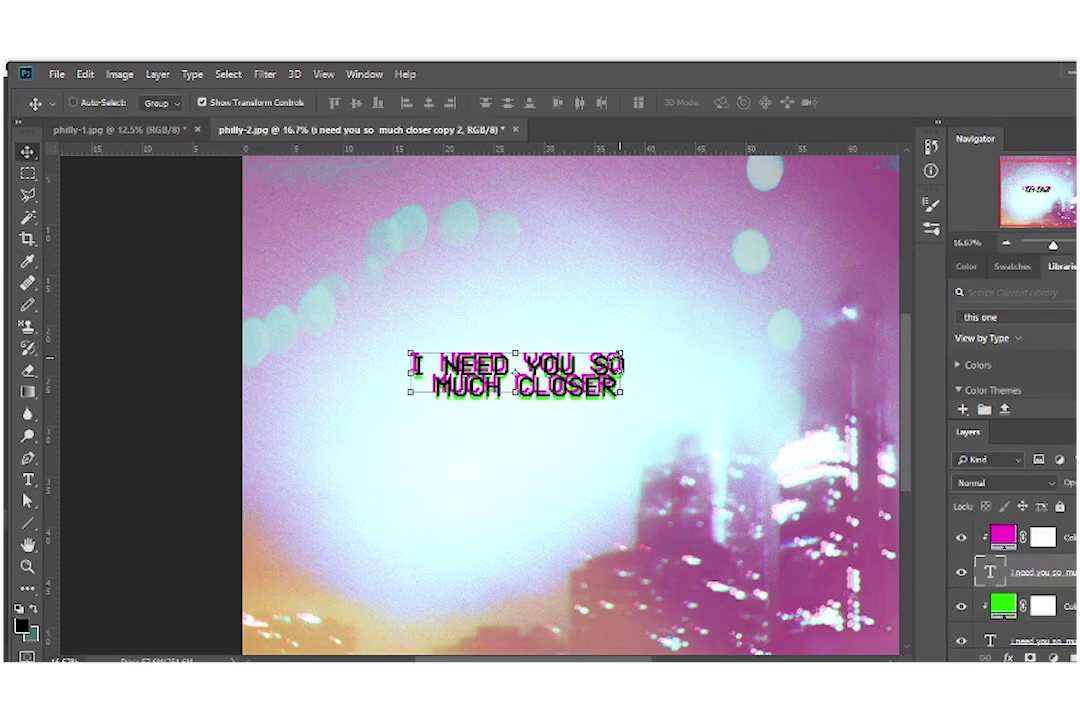
mouse_move(520, 375)
mouse_down()
mouse_move(580, 360)
mouse_move(621, 405)
mouse_up()
click(1030, 605)
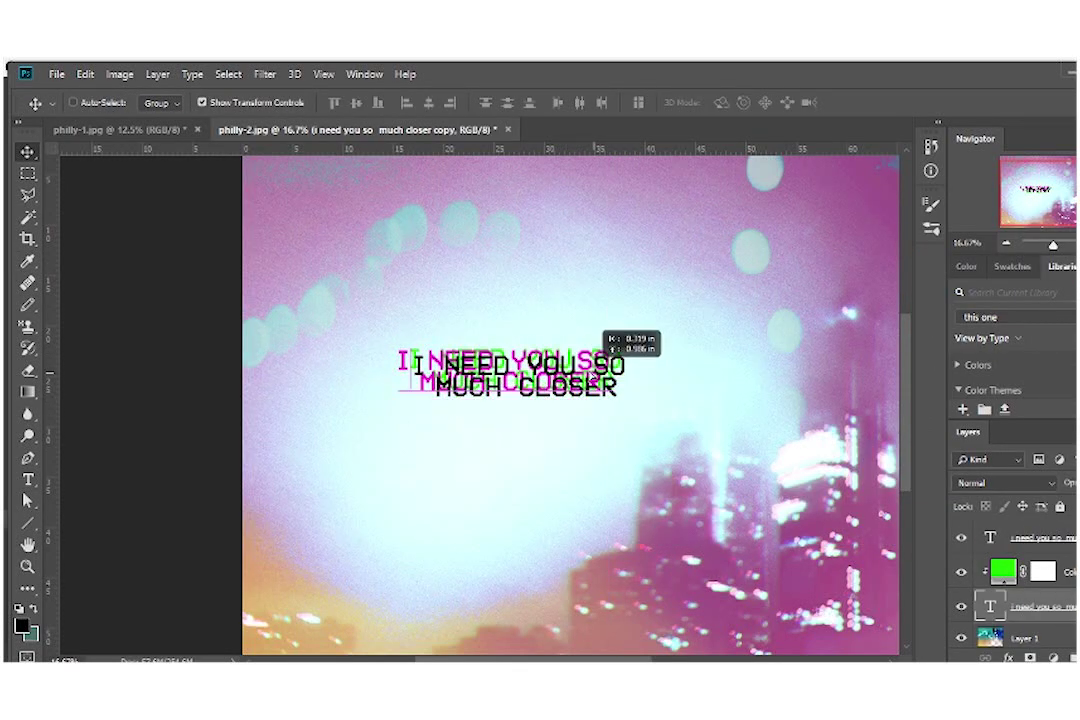
- Set the top headline text colour to black #000000
key(t)
click(651, 102)
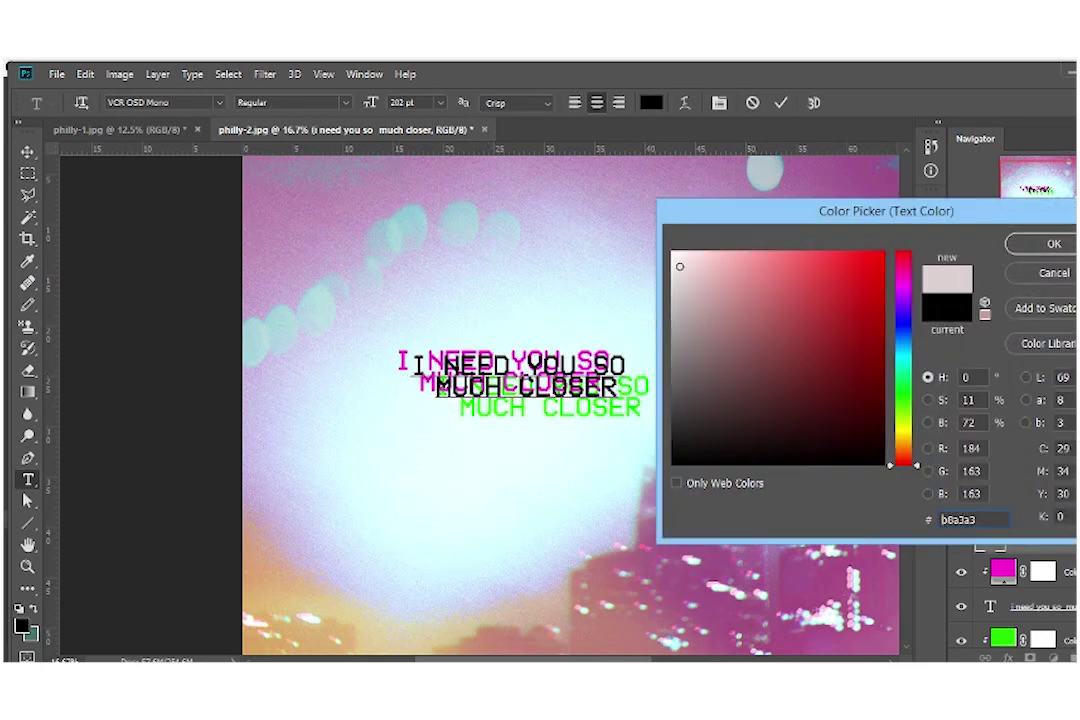
click(688, 376)
click(607, 648)
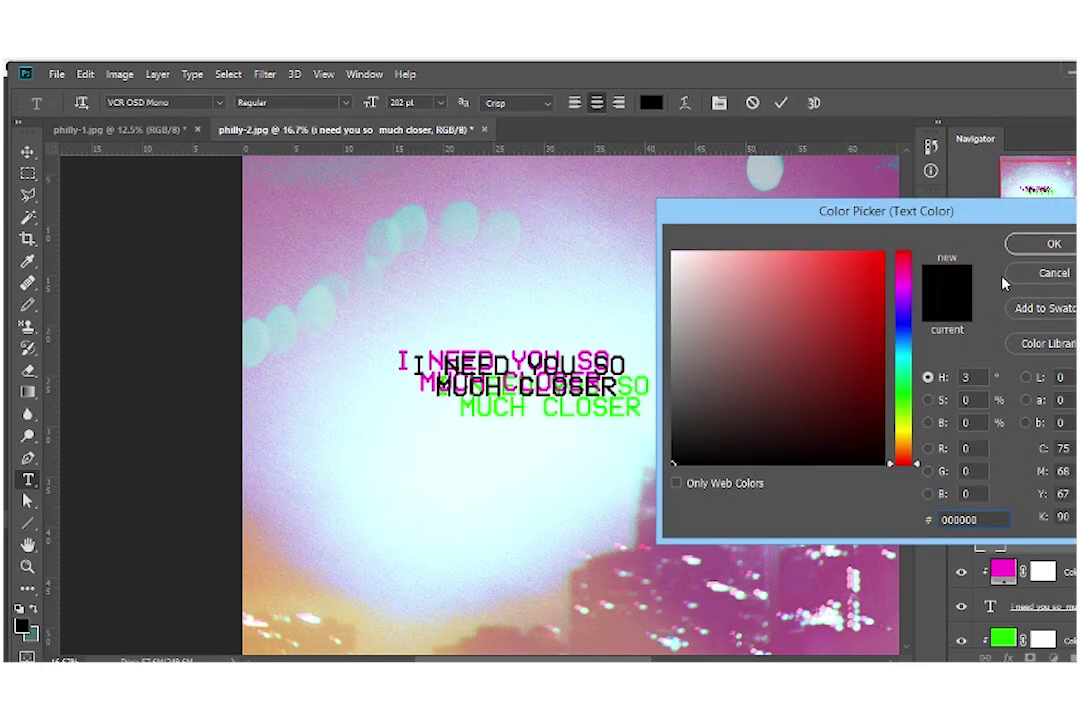
key(Return)
- Delete a spare text copy and nudge the green and magenta copies close to the black text
click(1040, 606)
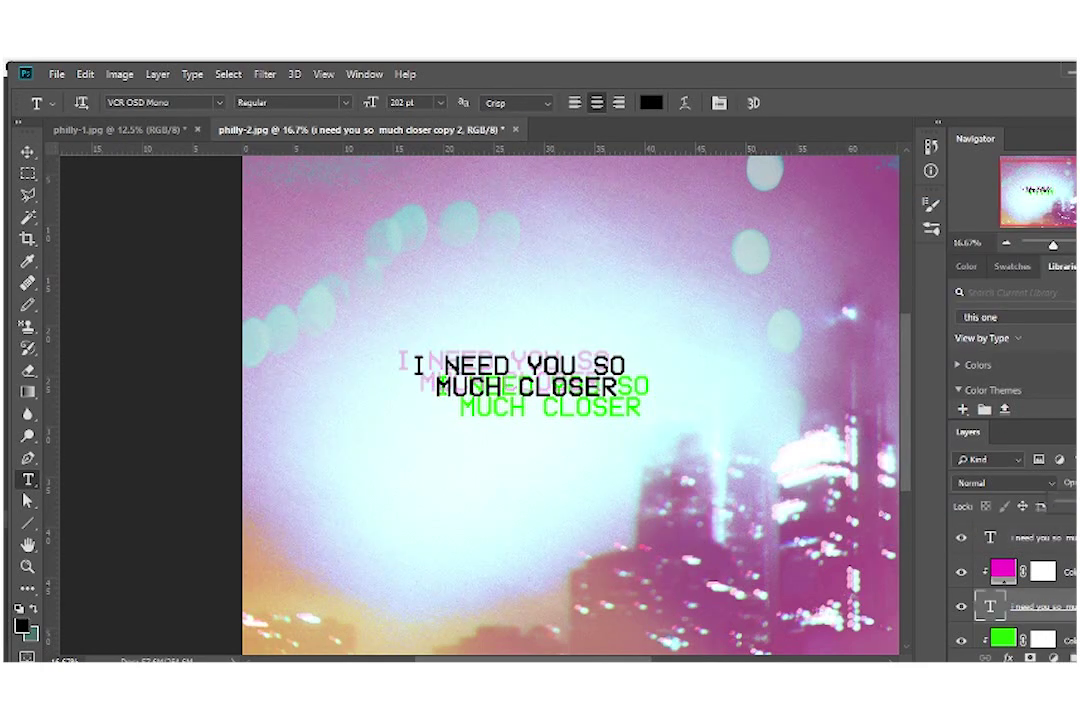
key(Delete)
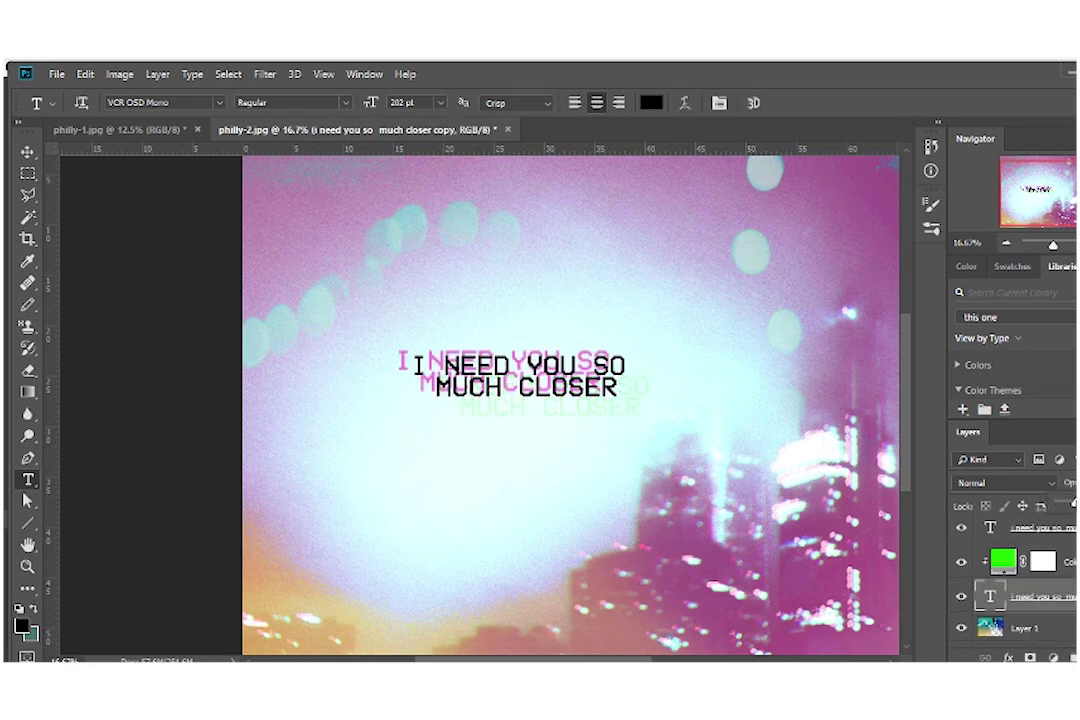
key(v)
drag(639, 415, 619, 396)
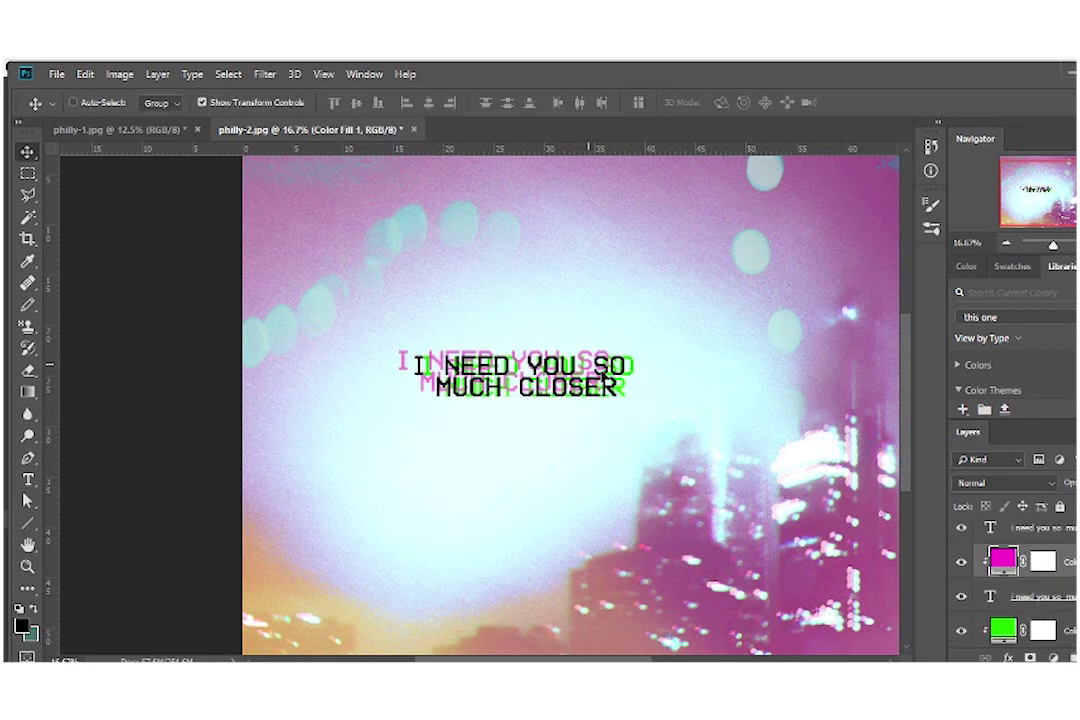
drag(582, 337, 600, 345)
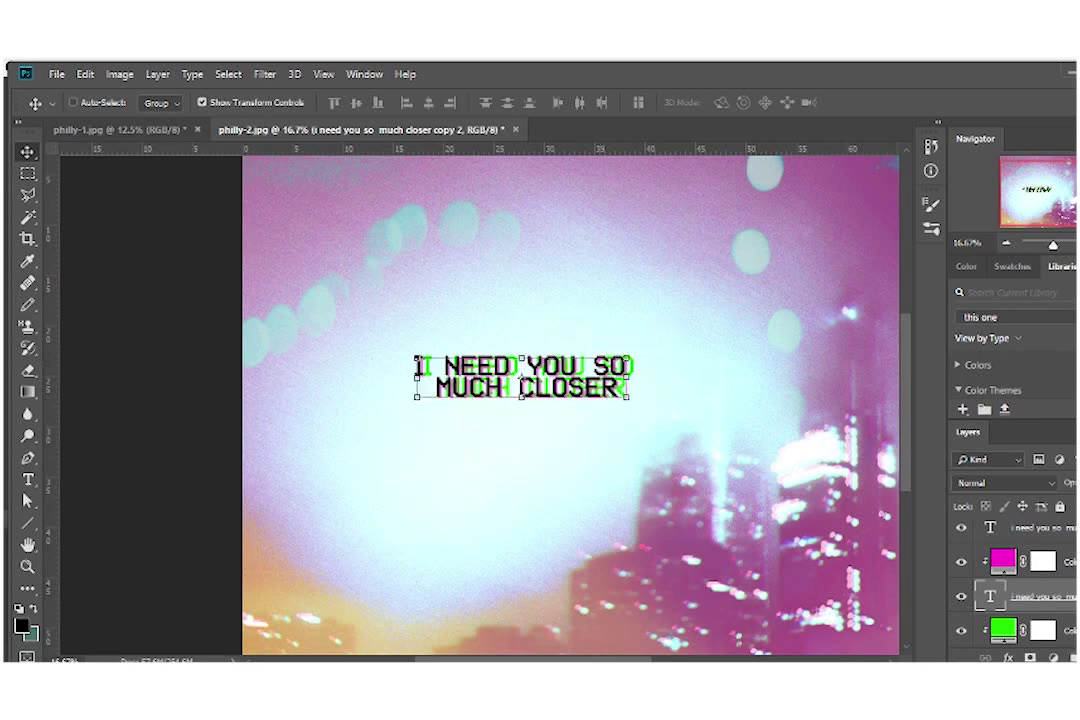
key(alt+bracketleft)
key(ctrl+t)
key(Return)
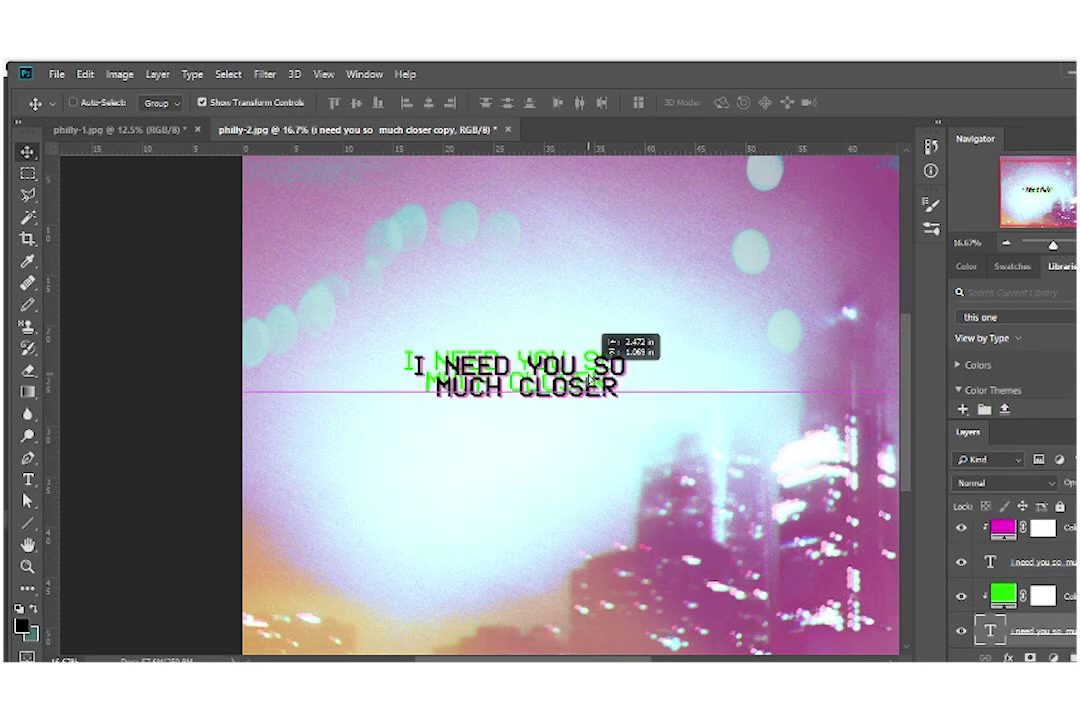
- Preview Darken and other blend modes on the text layer, then reset it to Normal
click(1000, 483)
click(850, 95)
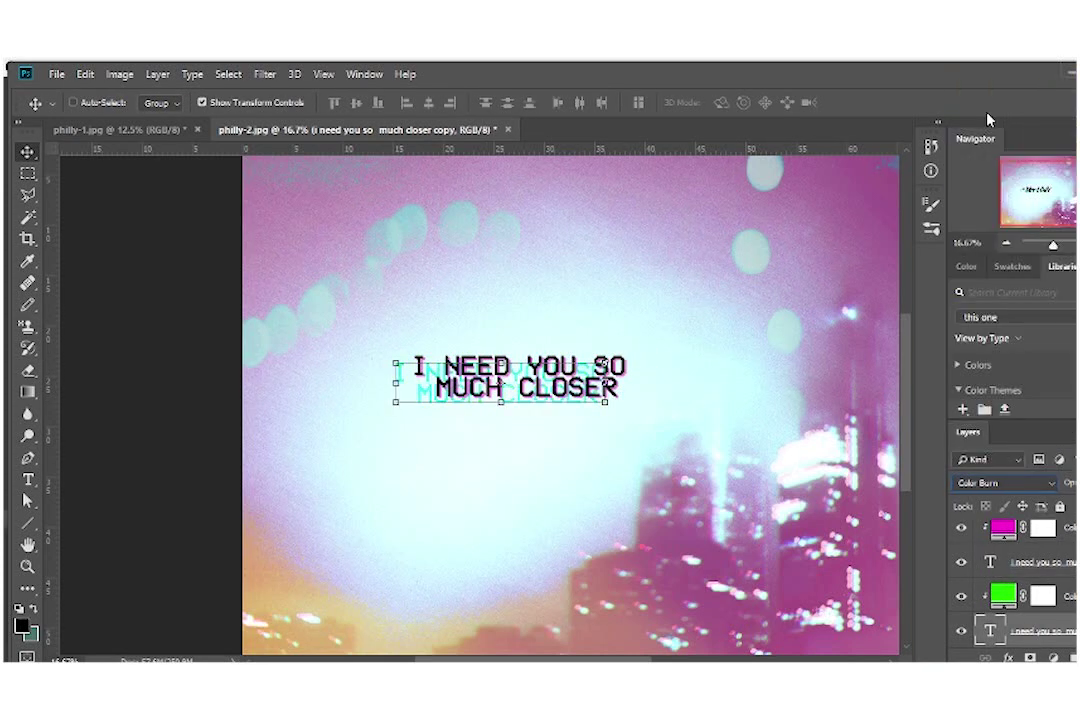
key(Down)
key(Down)
key(Down)
key(Down)
key(Down)
key(Down)
key(Down)
key(Down)
key(Down)
key(Down)
key(Down)
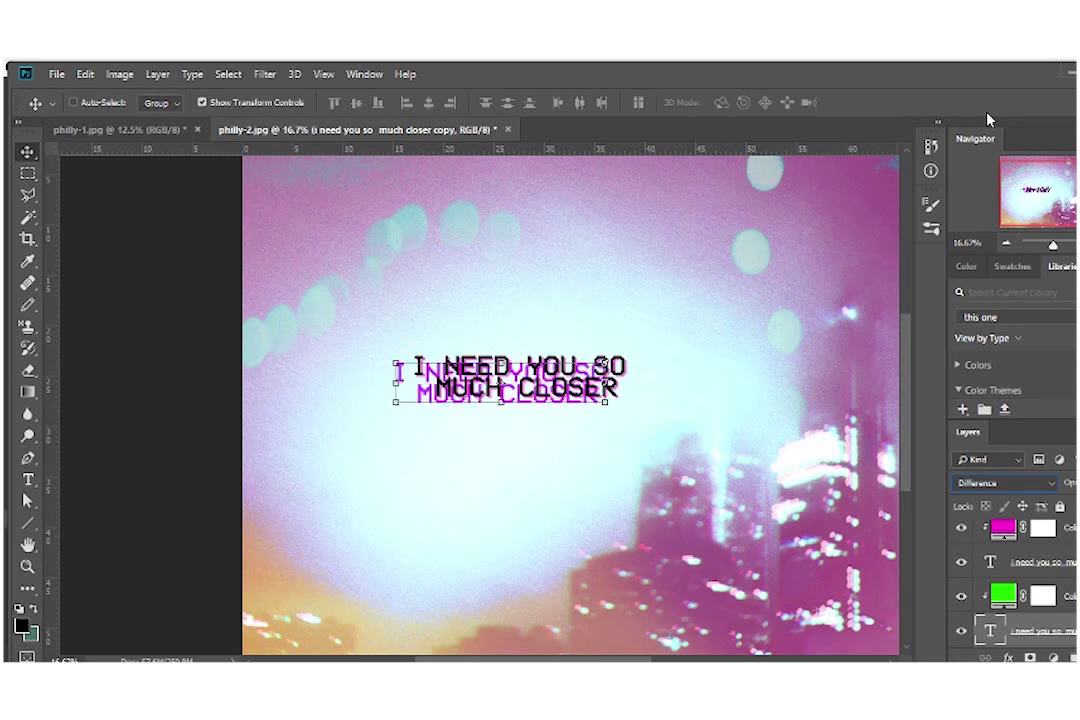
click(1000, 483)
click(1010, 74)
- Nudge the green copy slightly right and sample a pale blue text colour from the image
key(alt+bracketright)
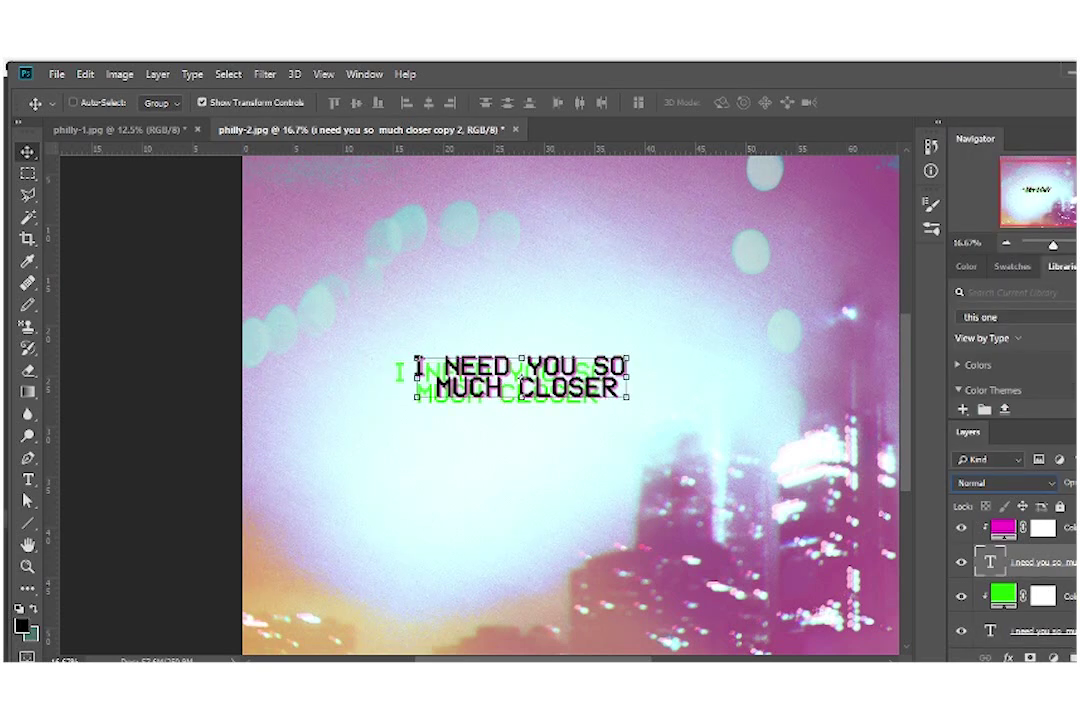
key(alt+bracketleft)
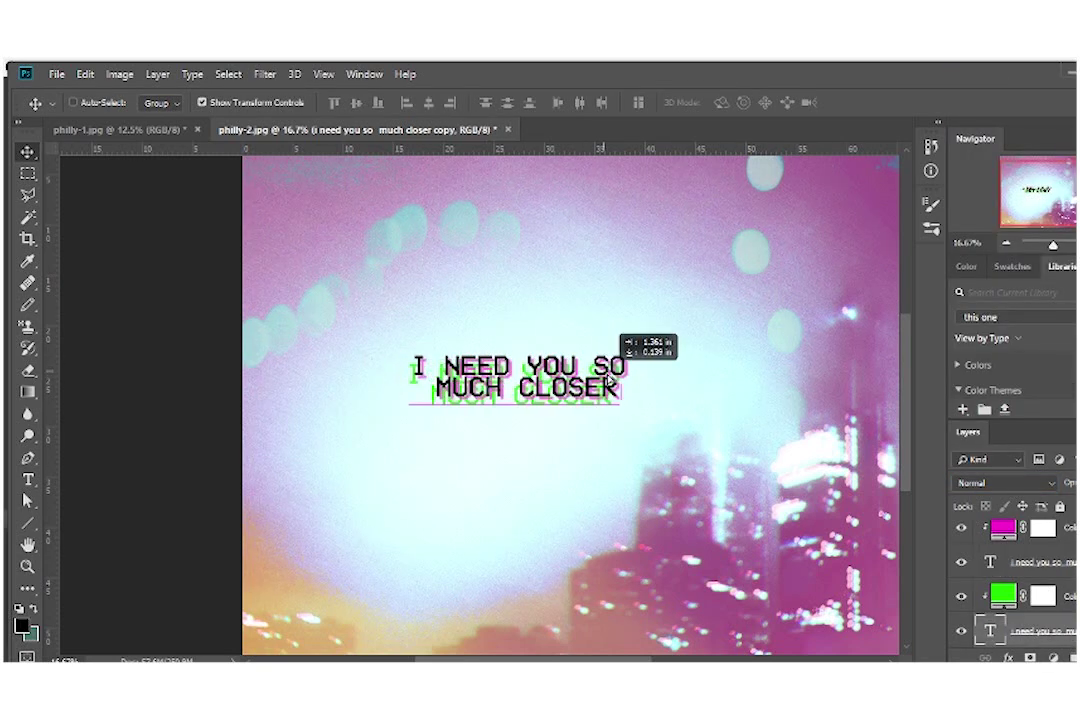
drag(595, 370, 605, 362)
key(alt+bracketright)
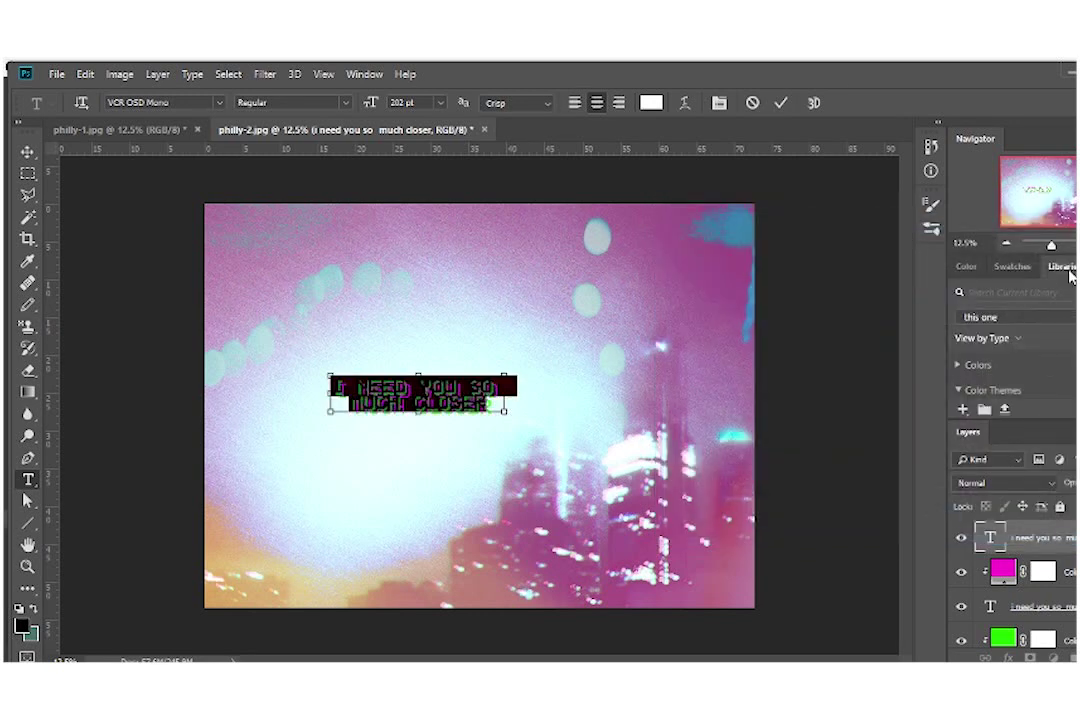
mouse_move(434, 453)
mouse_down()
mouse_move(366, 278)
mouse_move(510, 562)
mouse_move(627, 452)
mouse_up()
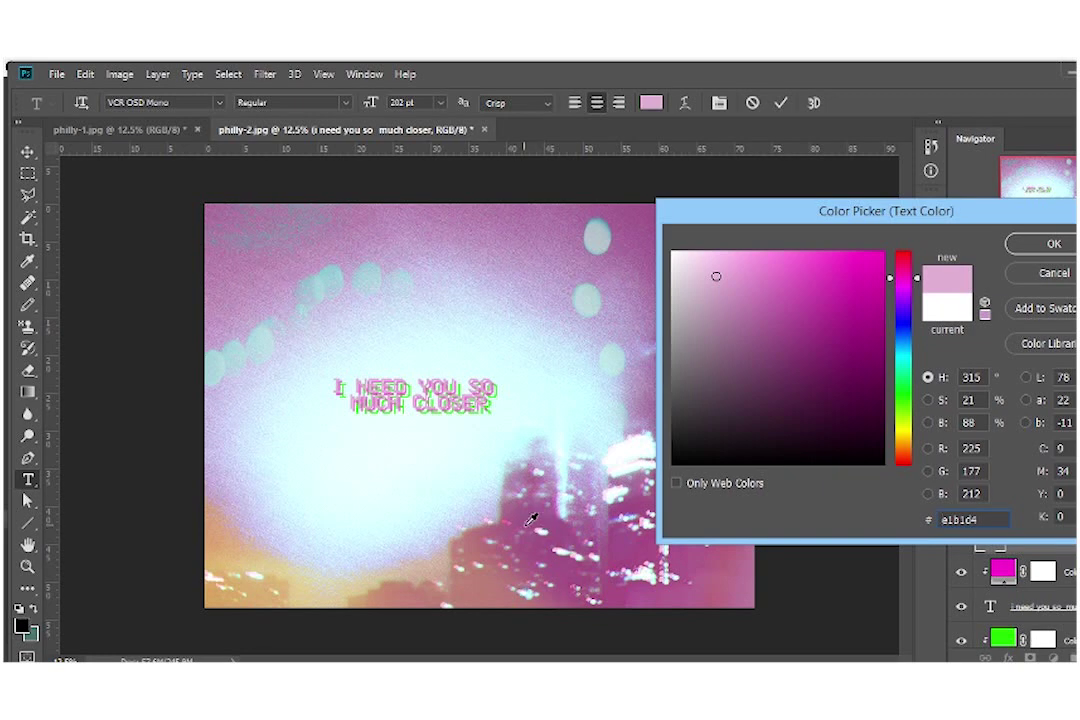
- Set the top headline text to white #ffffff and offset the green copy from it
click(1040, 254)
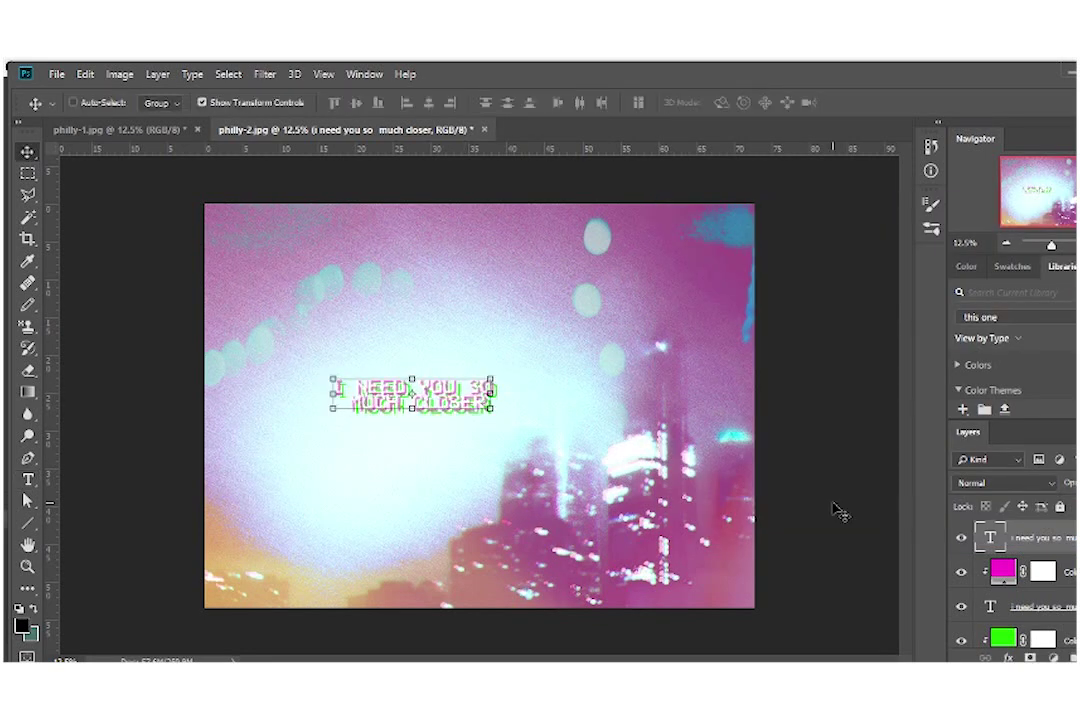
key(ctrl+plus)
mouse_move(415, 417)
alt+mouse_down()
mouse_move(445, 420)
mouse_move(445, 397)
mouse_move(480, 398)
alt+mouse_up()
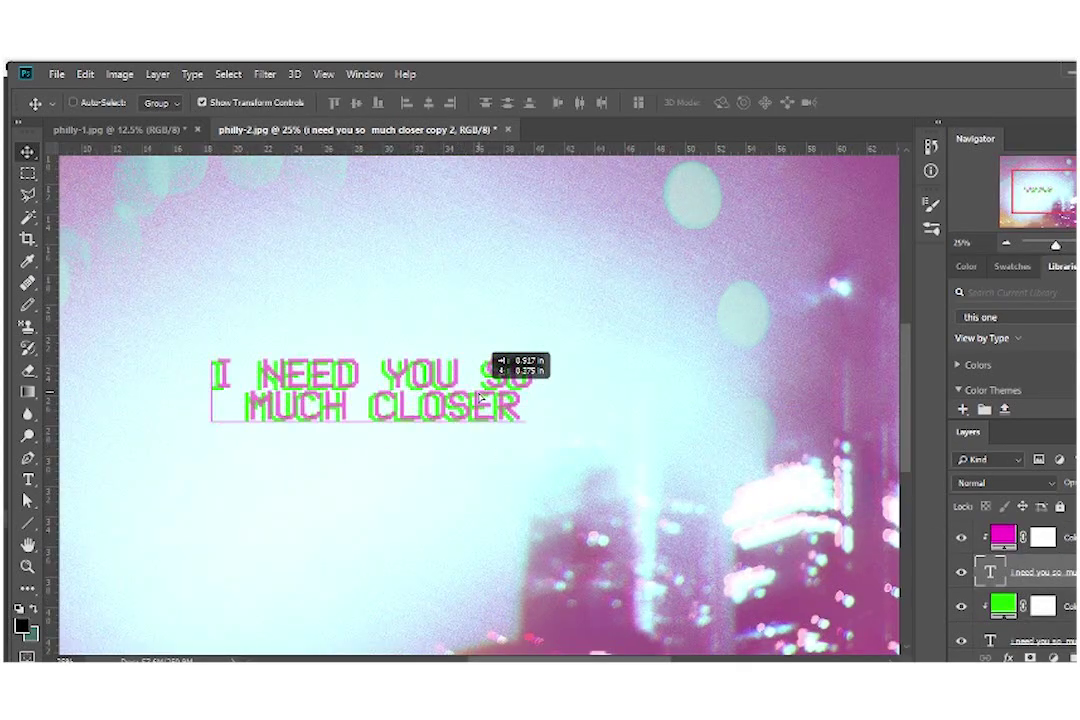
- Recolour the green fill to mint #b0ffe4 and delete the top text copy
double_click(1003, 604)
click(735, 252)
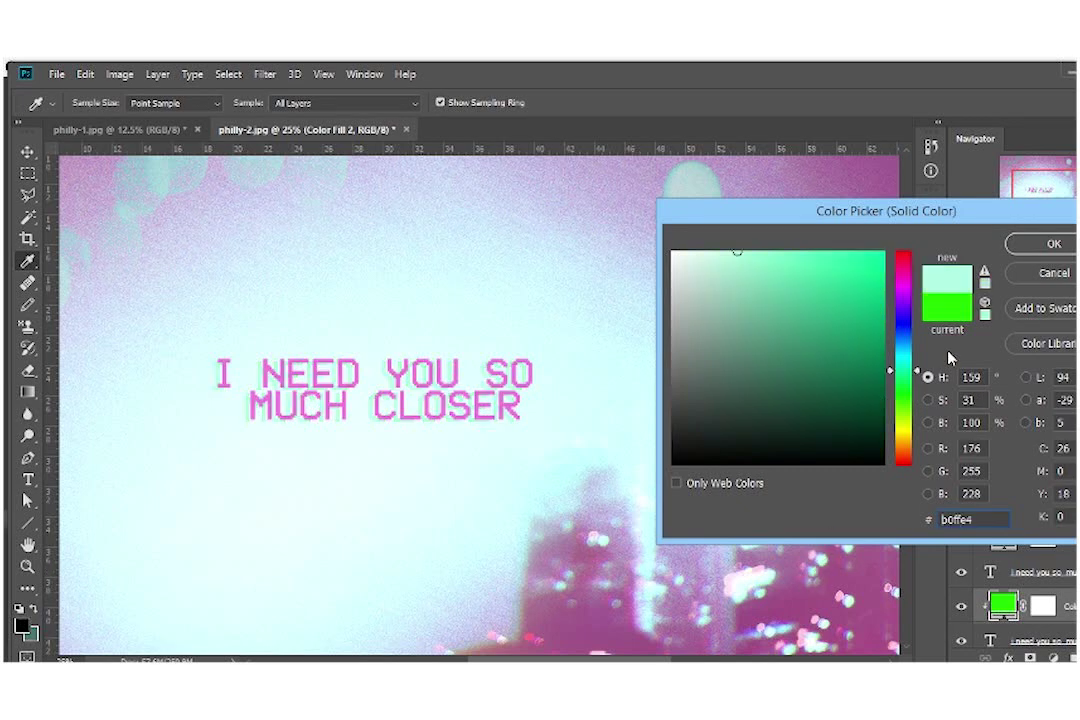
click(1030, 245)
key(ctrl+minus)
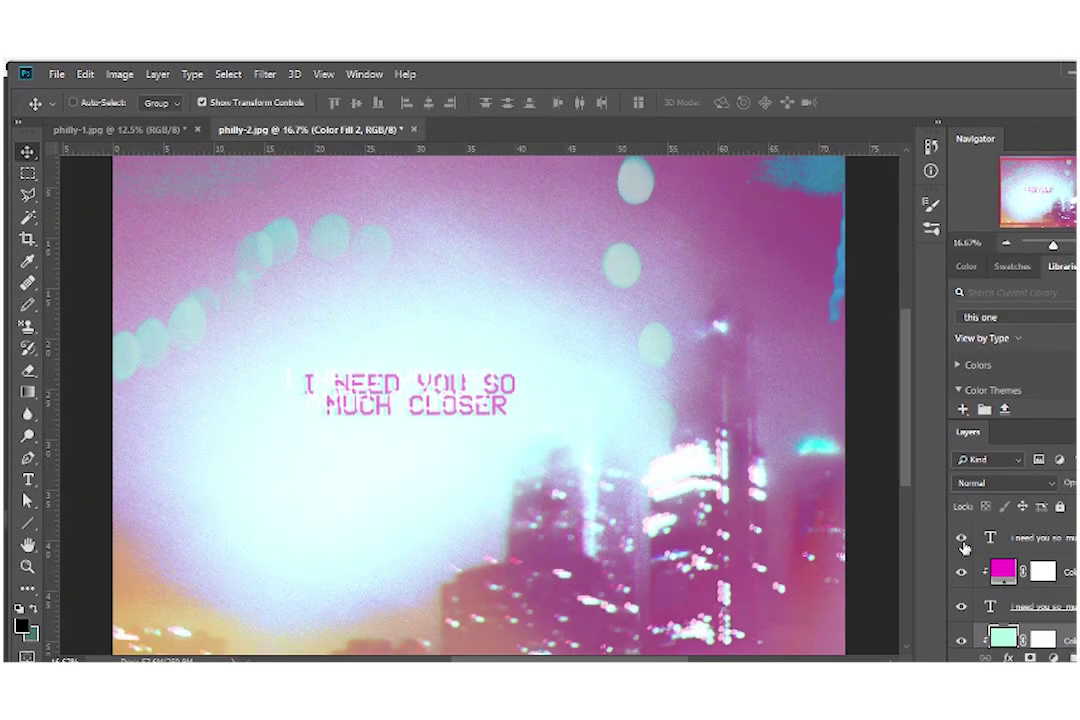
click(1045, 539)
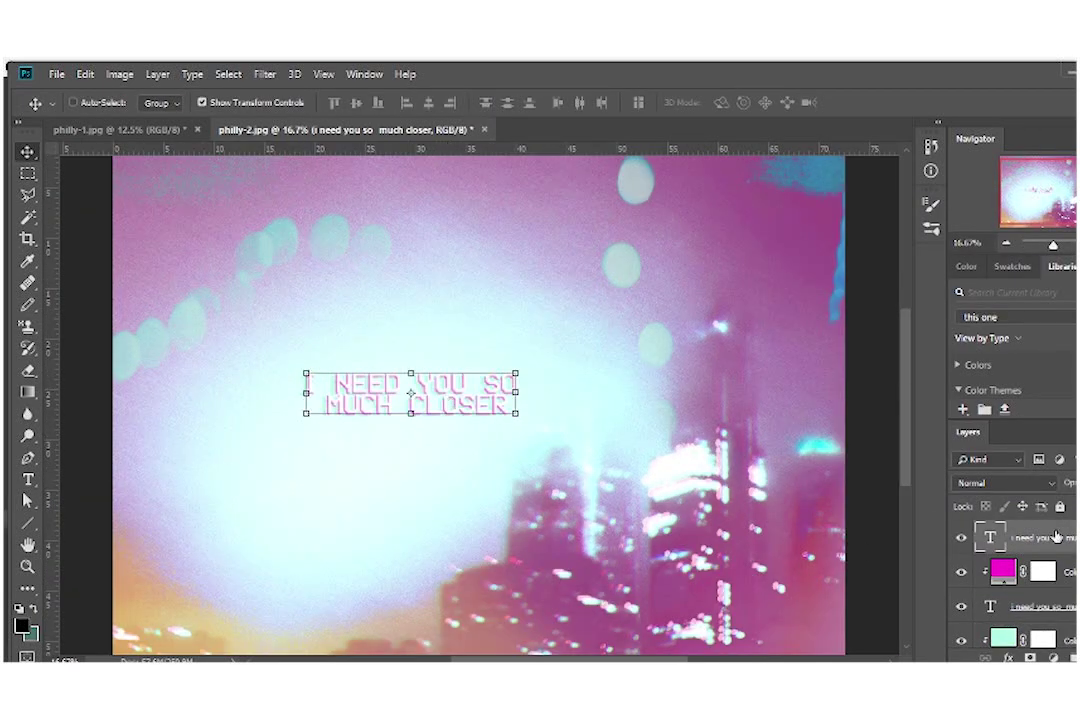
key(Delete)
key(Delete)
- Fill a rectangle around the headline with white to form a bar behind it
click(28, 173)
drag(284, 372, 532, 397)
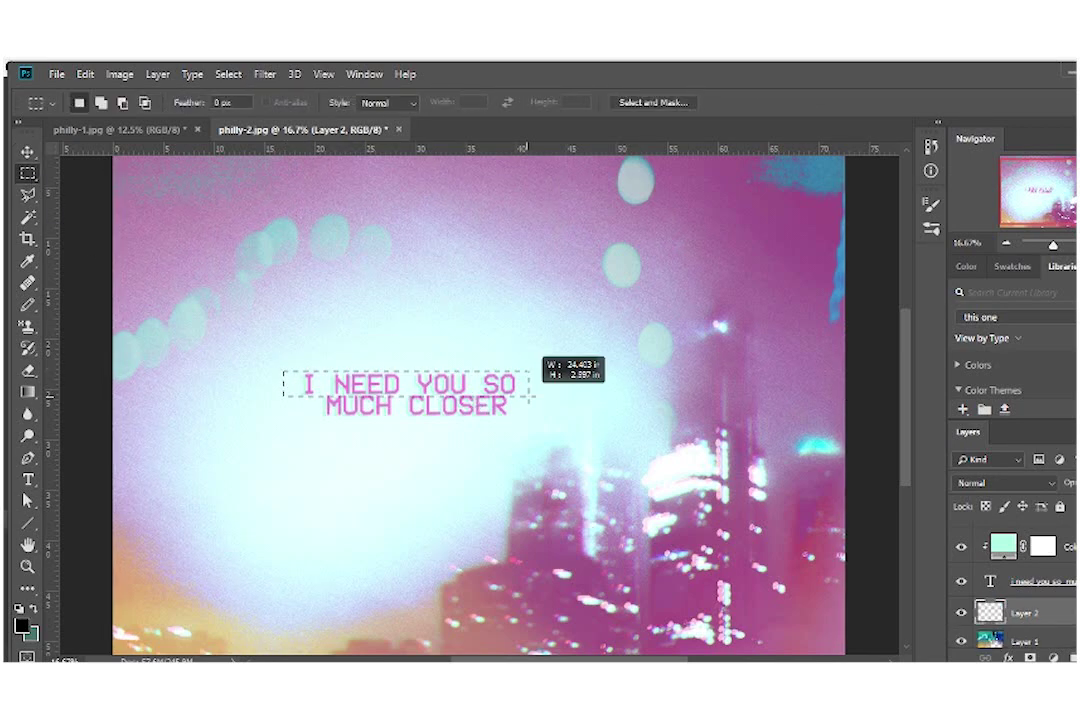
key(shift+BackSpace)
key(Escape)
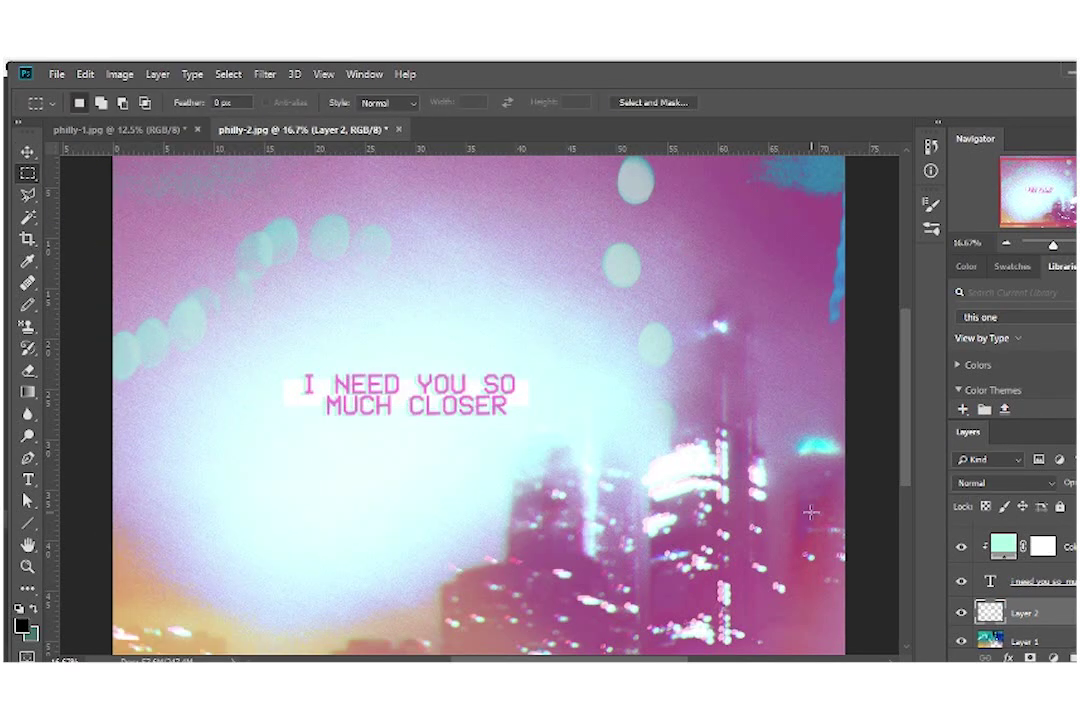
scroll(811, 512, down, 2)
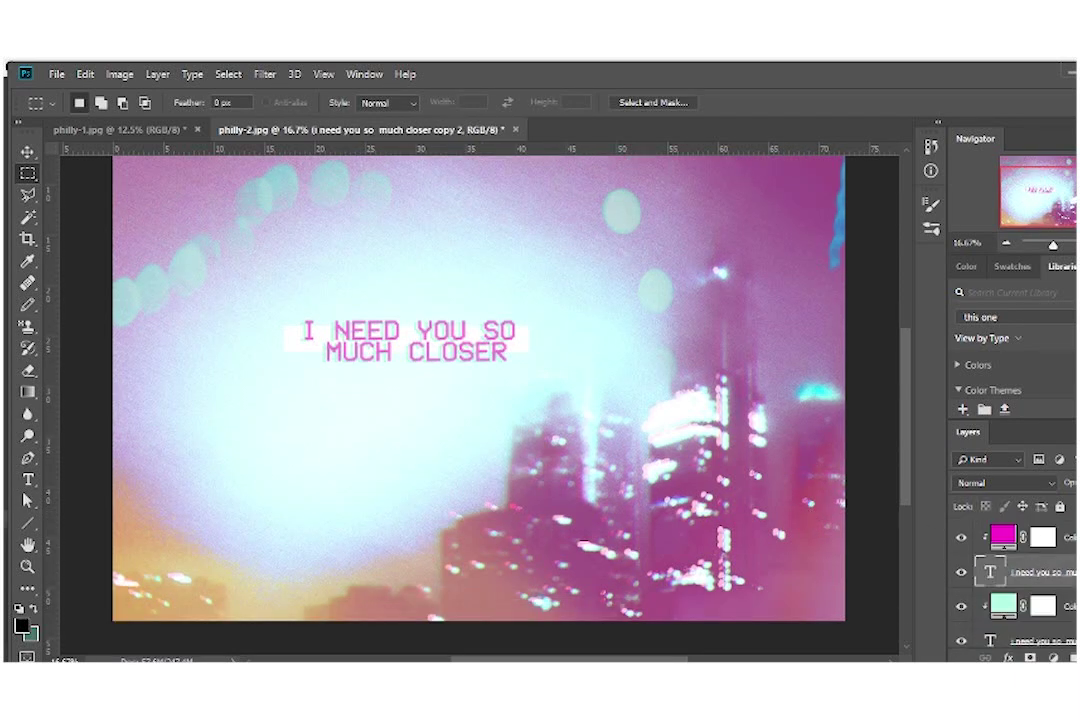
- Move the magenta fill under the top text and clip it to that text
drag(1003, 536, 1003, 578)
right_click(1060, 572)
click(930, 349)
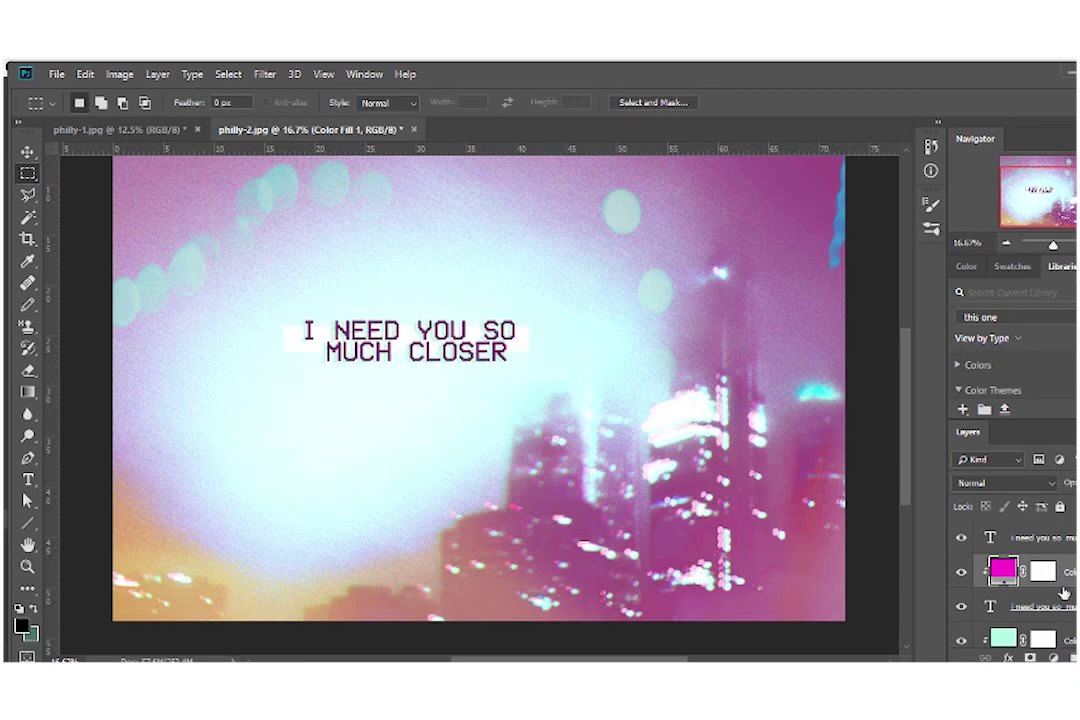
- Drag a duplicate of the headline downward and scale it up to 118%
key(v)
drag(500, 340, 500, 425)
key(ctrl+t)
mouse_move(289, 458)
mouse_down()
mouse_move(246, 497)
mouse_move(200, 478)
mouse_up()
- Move the enlarged duplicate to the lower left and set its blend mode to Hue
click(768, 102)
drag(604, 414, 540, 493)
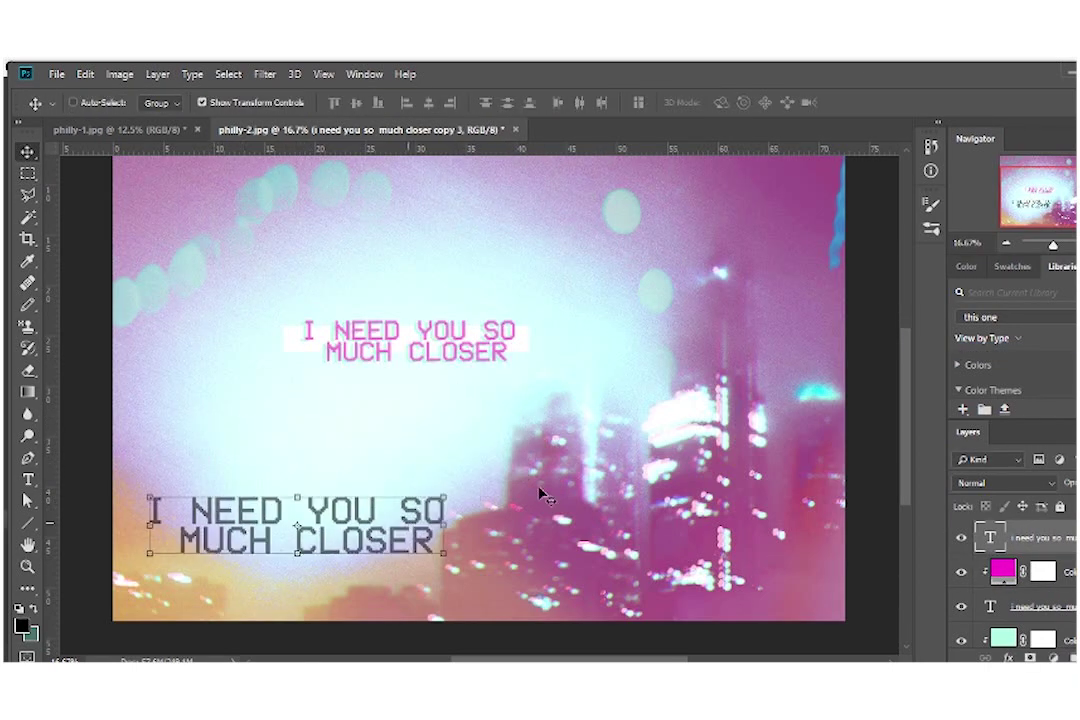
click(1005, 483)
click(980, 113)
key(Down)
key(Down)
key(Down)
key(Down)
key(Down)
key(Down)
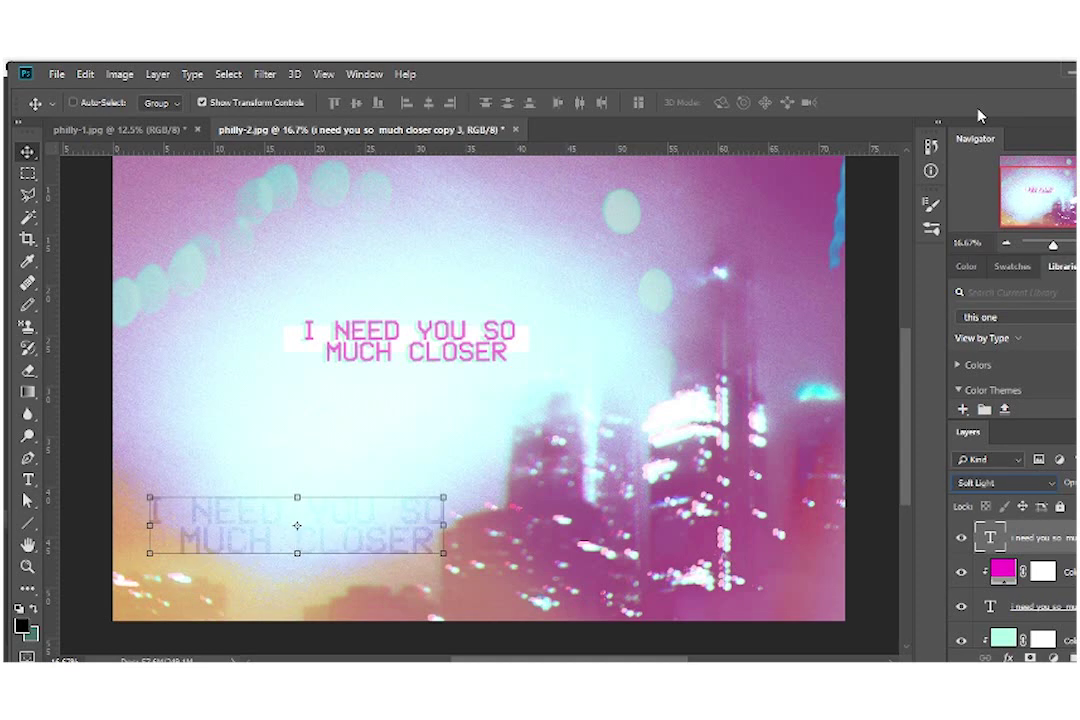
key(Down)
key(Down)
key(Down)
key(Down)
key(Down)
key(Down)
key(Down)
key(Down)
key(Down)
key(Down)
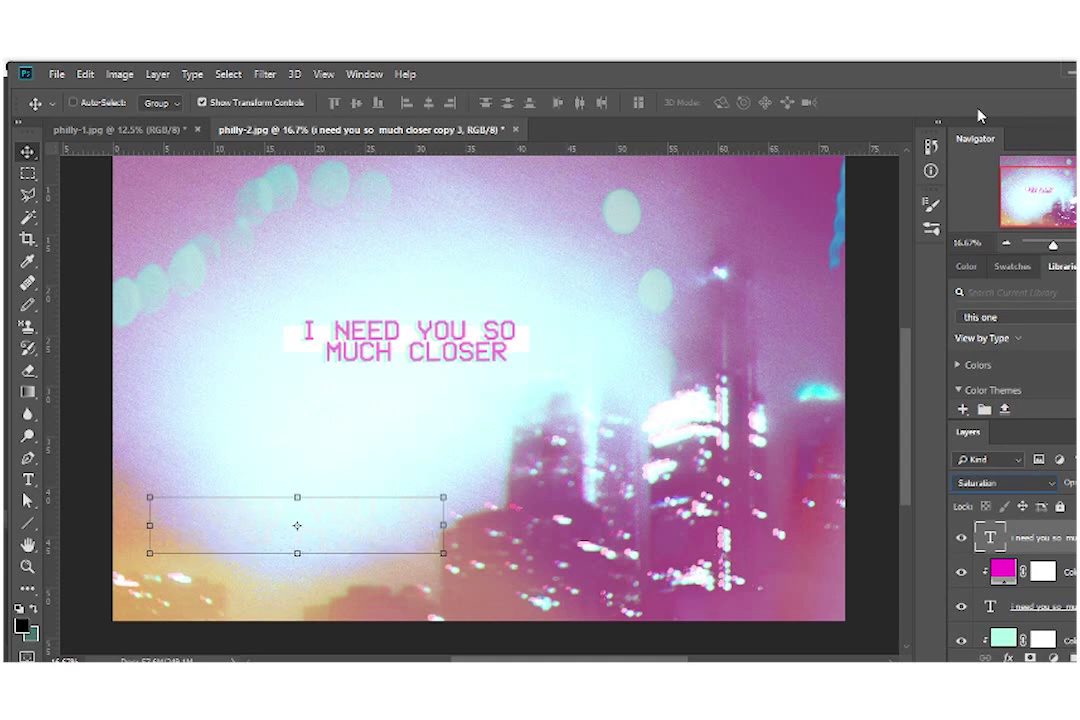
- Stretch the faint copy larger, then place a duplicate of it at upper right
drag(430, 519, 568, 426)
mouse_move(124, 581)
mouse_down()
mouse_move(243, 499)
mouse_move(164, 542)
mouse_move(243, 499)
mouse_move(150, 512)
mouse_move(523, 560)
mouse_up()
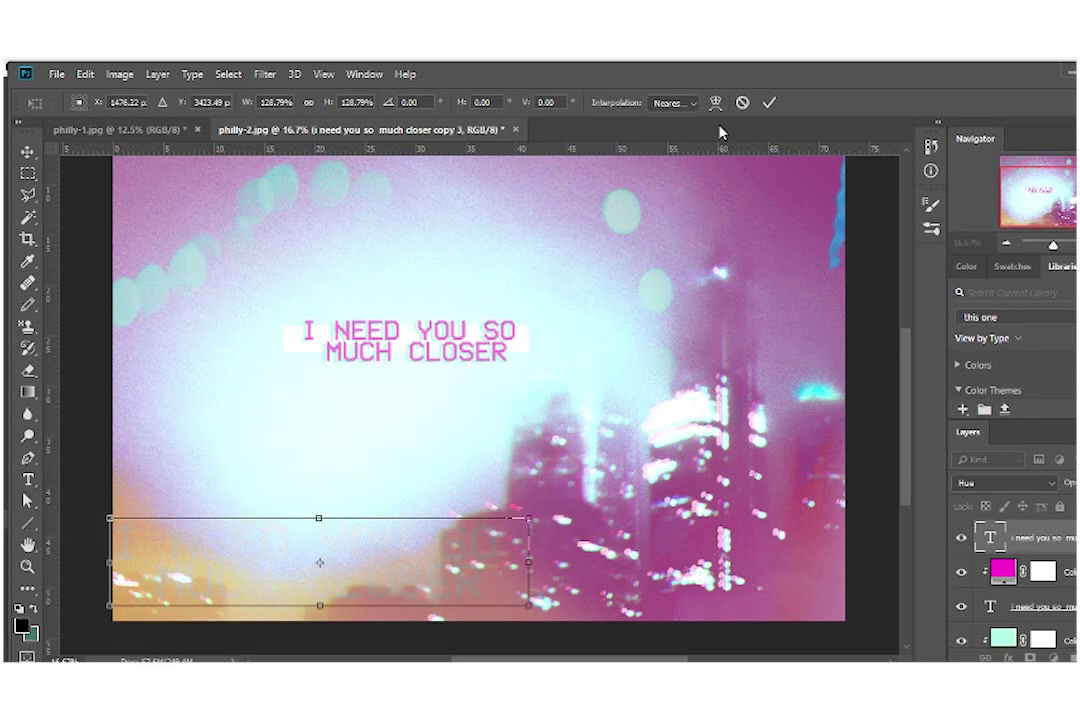
key(Return)
mouse_move(470, 523)
mouse_down()
mouse_move(790, 333)
mouse_move(790, 233)
mouse_up()
drag(760, 280, 720, 234)
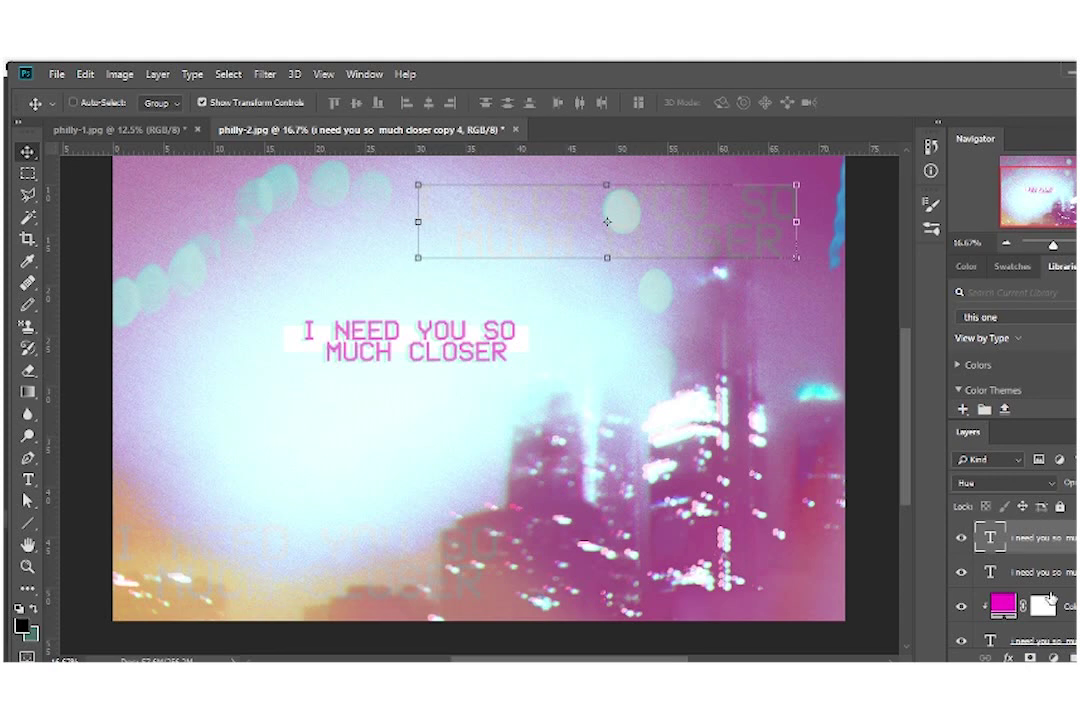
- Group the text layers and name the group 'text'
click(1050, 598)
shift+click(1040, 640)
key(ctrl+g)
double_click(1028, 530)
text(text)
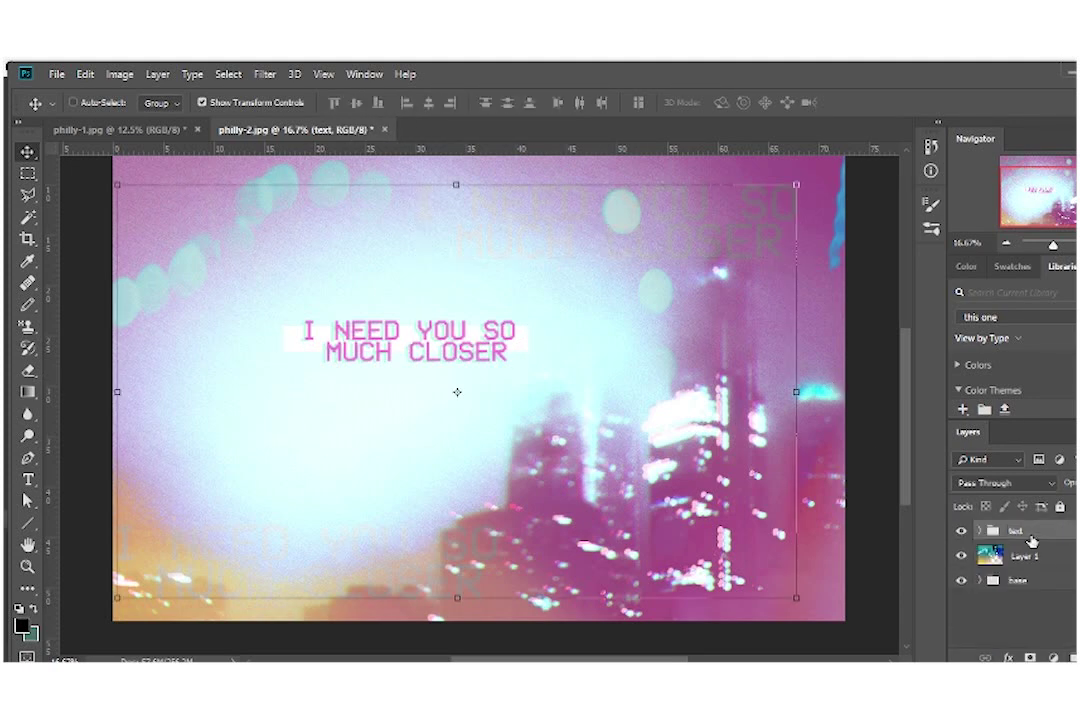
- Try moving the text group lower, then undo back to the previous state
drag(741, 452, 741, 506)
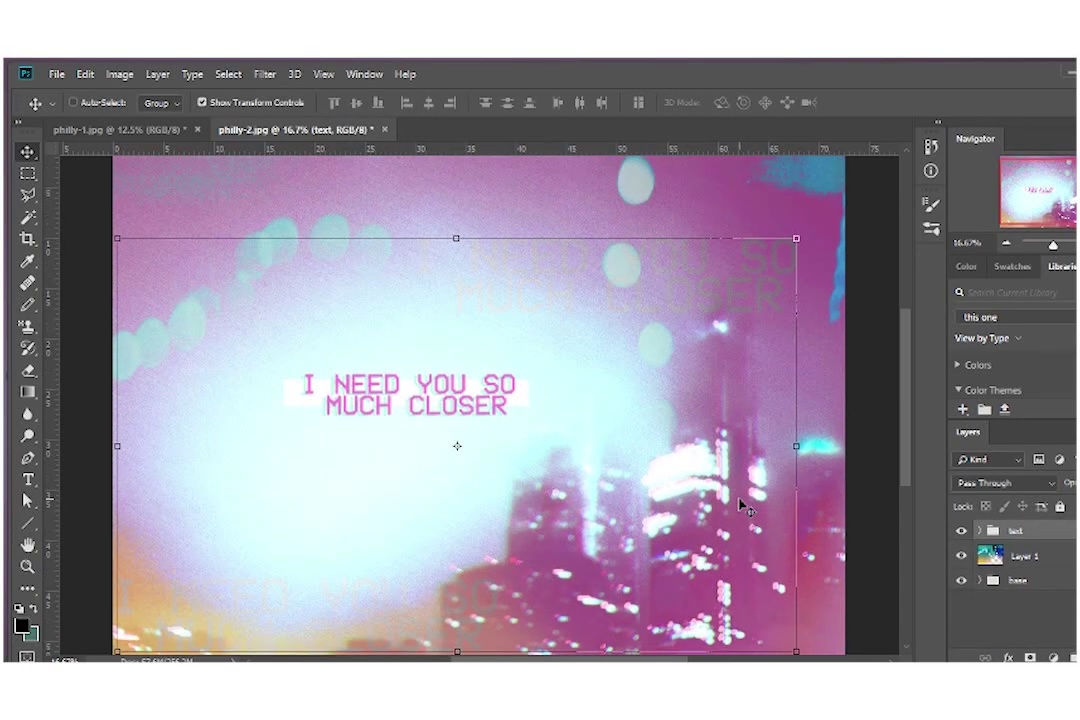
key(ctrl+alt+z)
key(ctrl+alt+z)
key(ctrl+alt+z)
key(ctrl+alt+z)
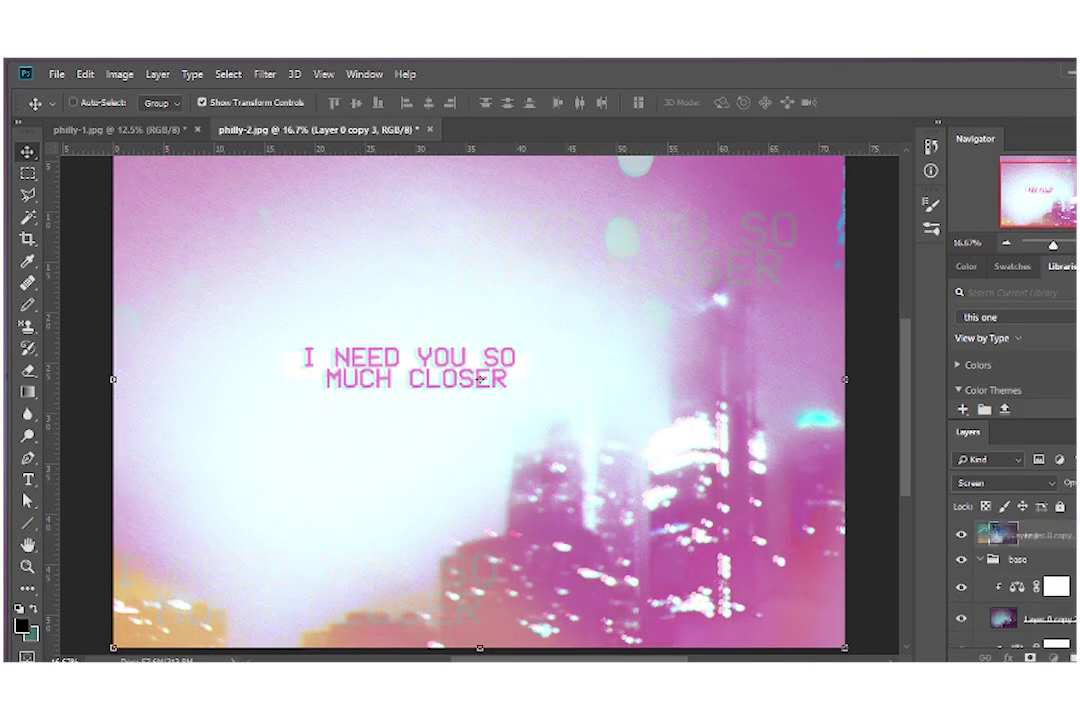
click(977, 610)
key(ctrl+alt+z)
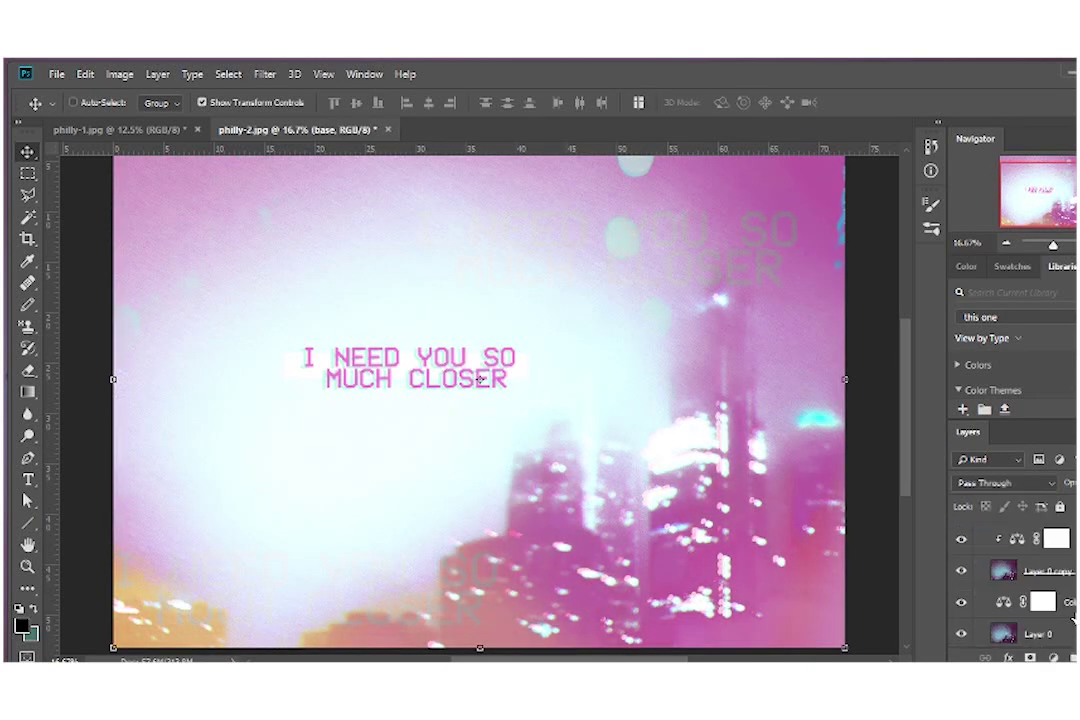
key(ctrl+alt+z)
key(ctrl+alt+z)
key(ctrl+shift+z)
key(ctrl+shift+z)
key(ctrl+shift+z)
- Copy a square of the Layer 0 copy 3 city image onto Layer 3 and reposition it
click(1035, 584)
key(m)
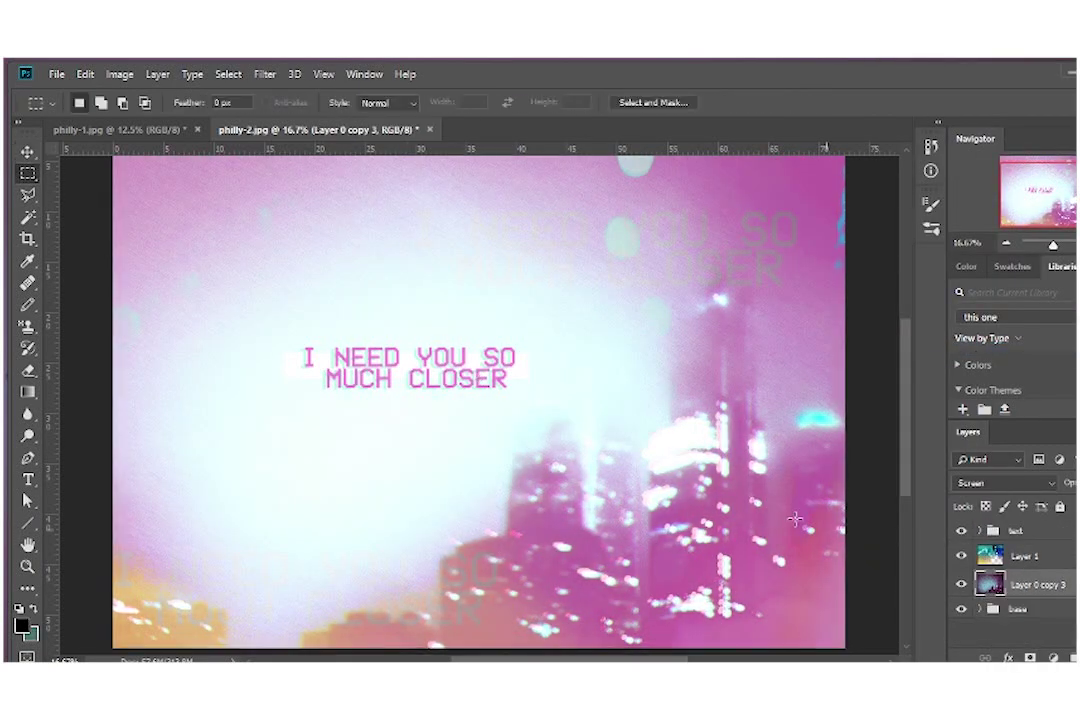
key(ctrl+j)
key(v)
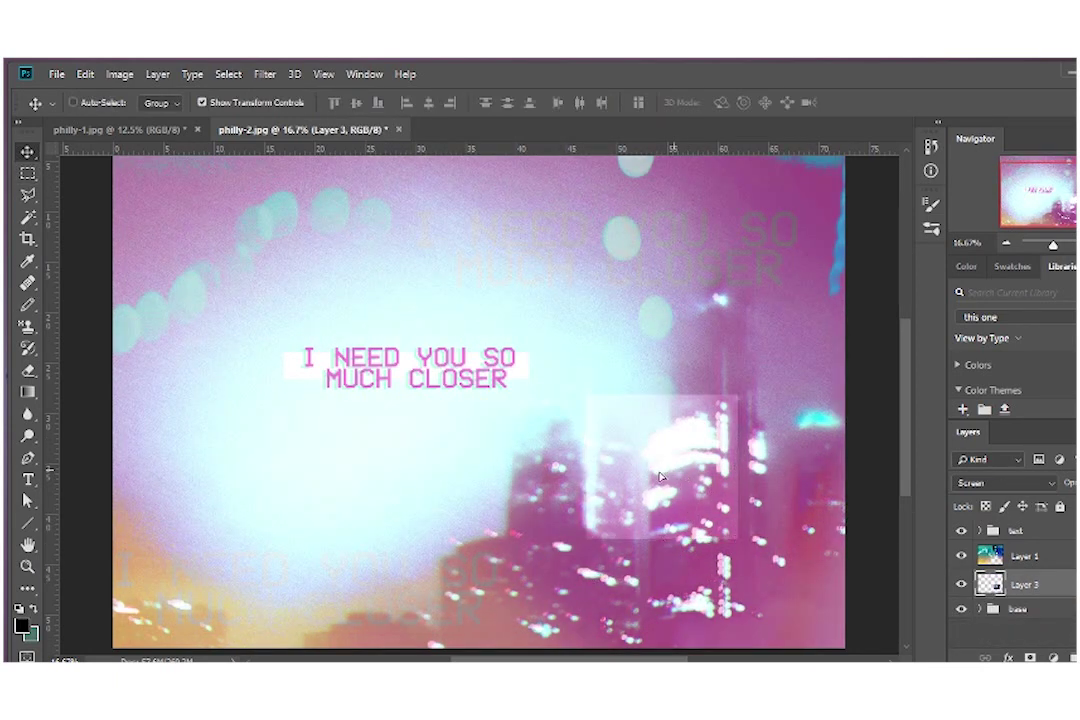
click(1005, 482)
click(1000, 80)
drag(523, 513, 447, 513)
- Set the square slice to Exclusion blend mode and move it toward the lower left
key(ctrl+bracketright)
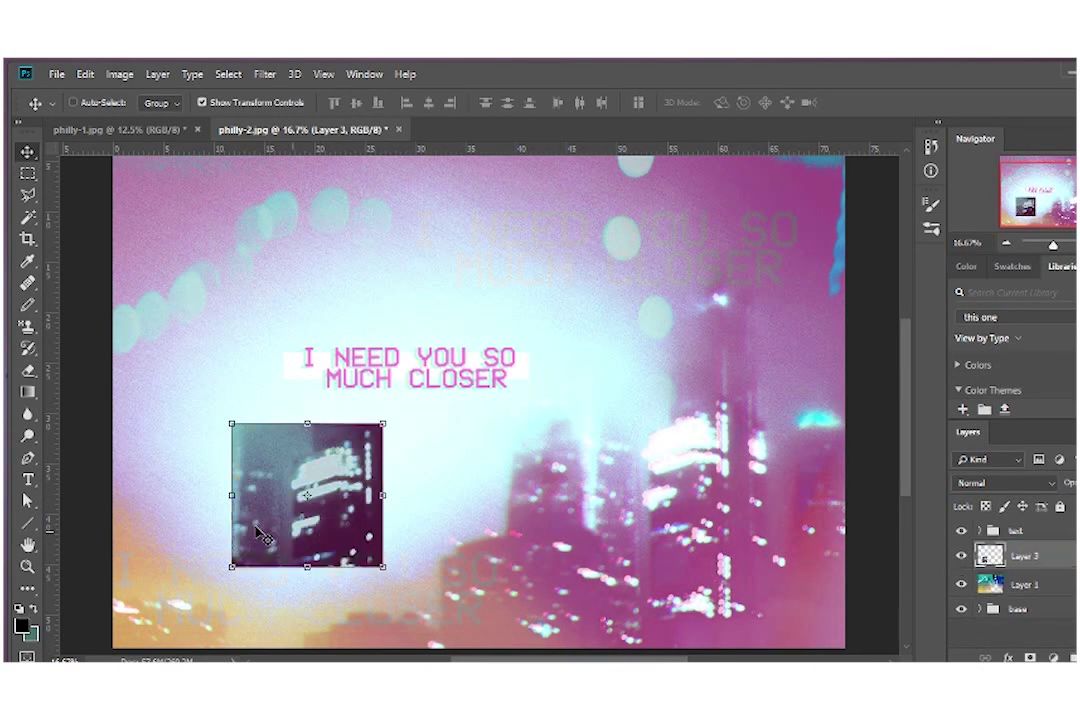
key(shift+alt+g)
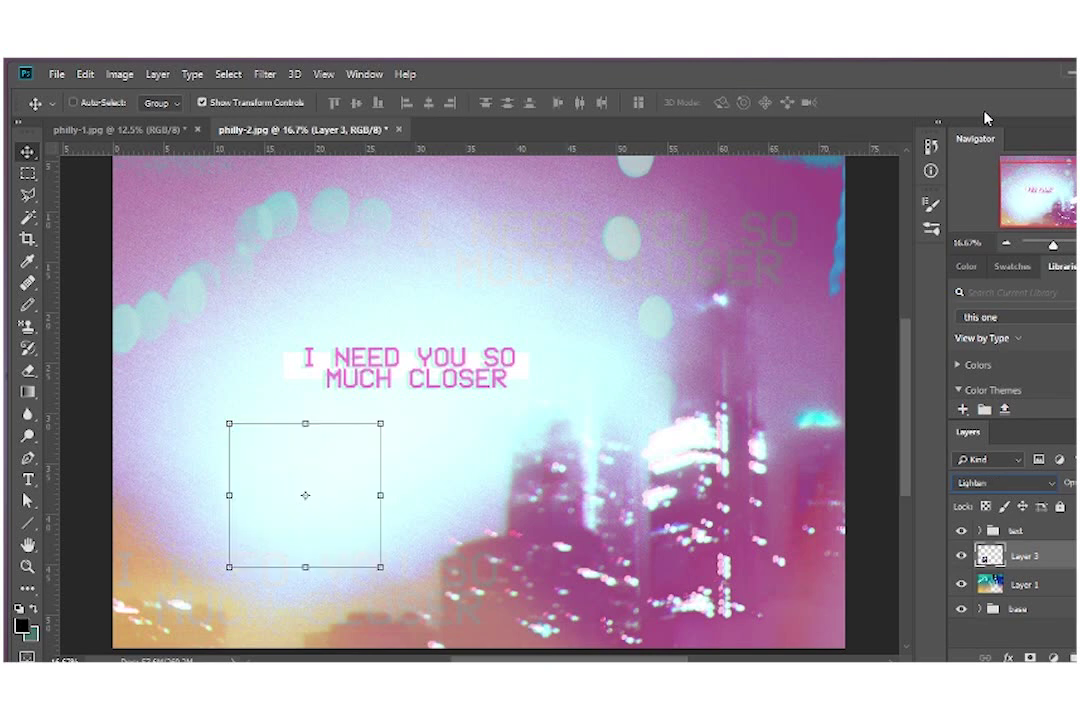
key(shift+plus)
key(shift+plus)
key(shift+plus)
key(shift+plus)
key(shift+plus)
key(shift+plus)
key(shift+plus)
key(shift+minus)
drag(325, 485, 303, 470)
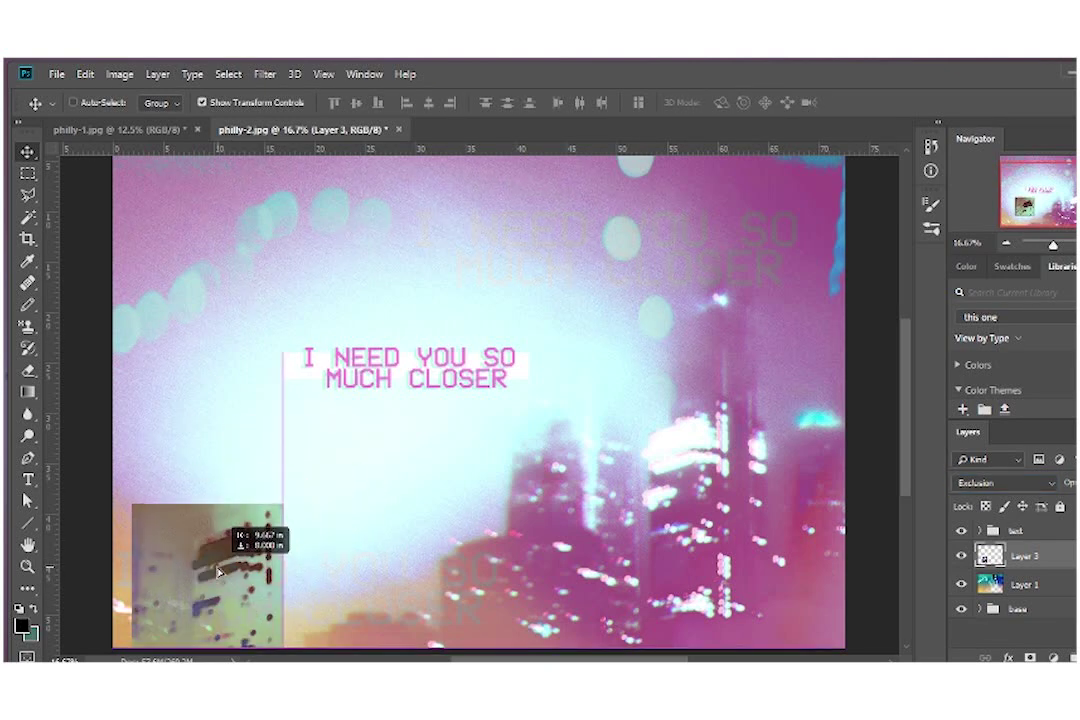
- Copy a thin strip across the square onto its own Layer 4
key(m)
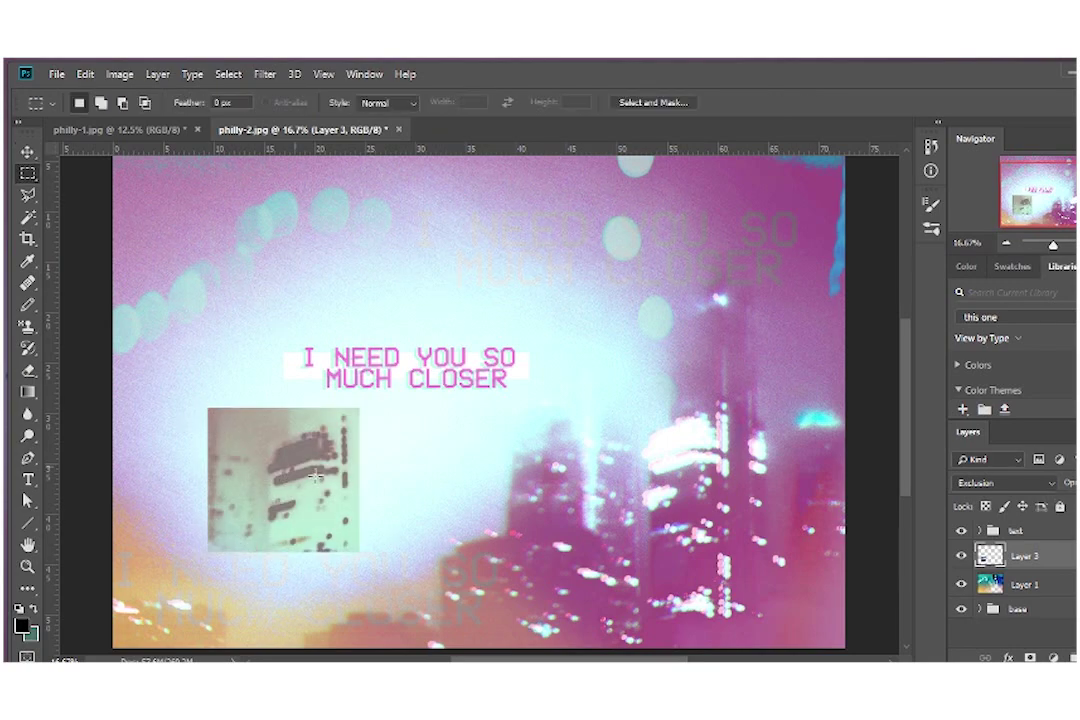
drag(373, 460, 232, 472)
key(ctrl+j)
- Zoom in on the square and preview other blend modes on it
key(v)
key(ctrl+plus)
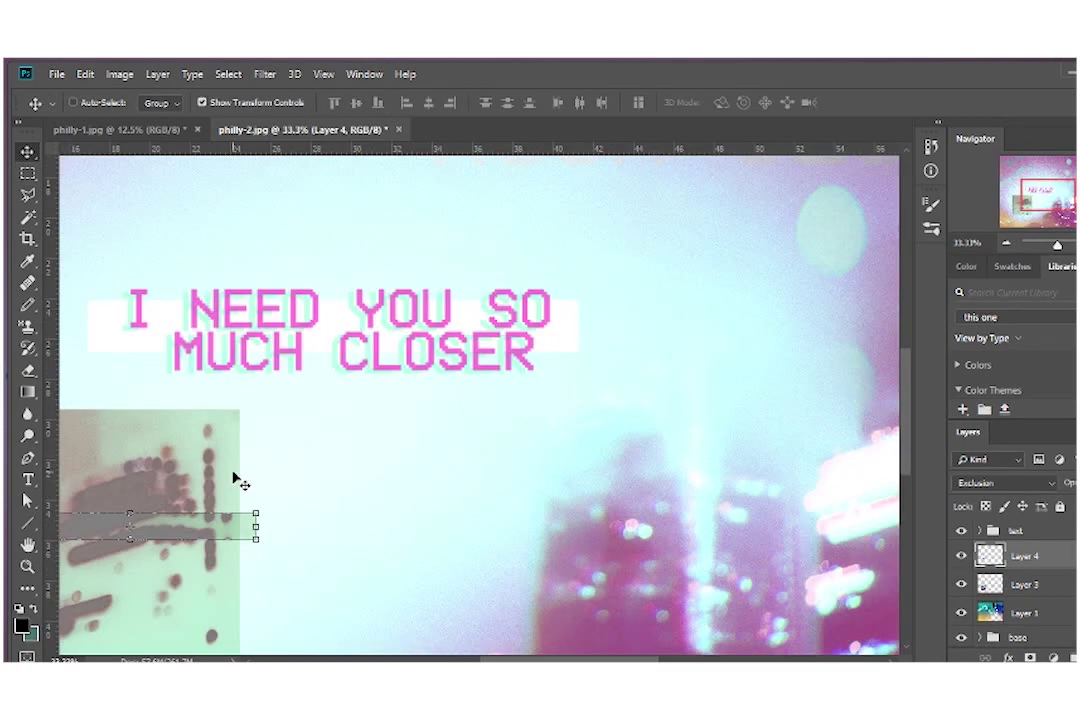
key(ctrl+plus)
scroll(448, 440, down, 3)
click(1062, 584)
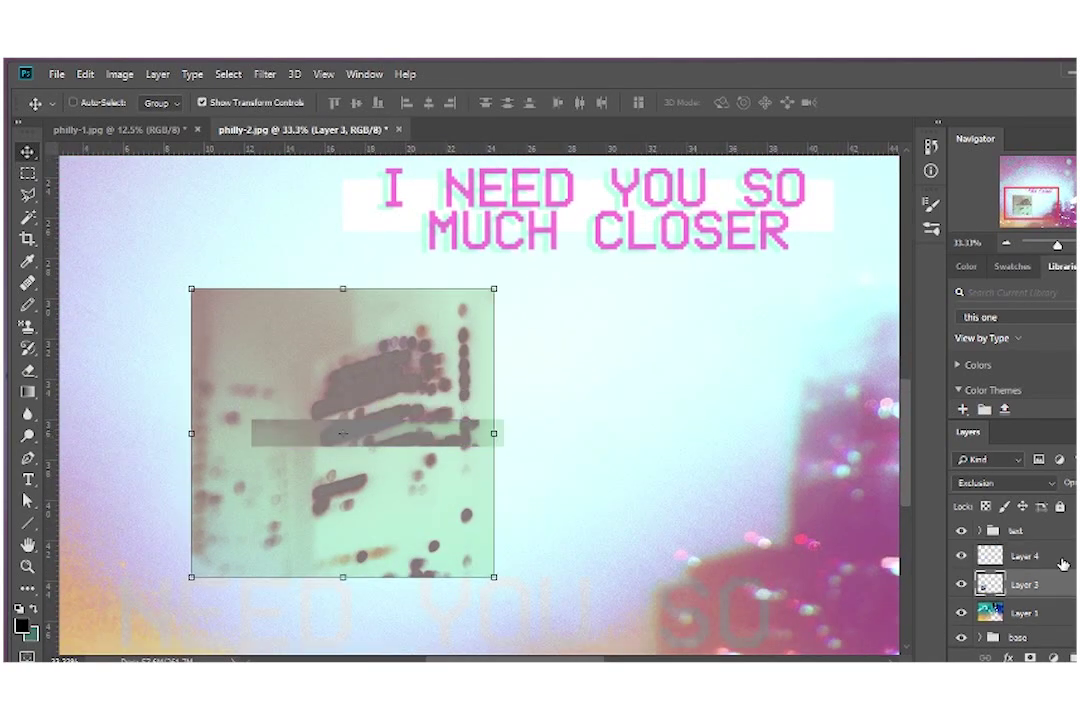
key(shift+plus)
key(shift+plus)
key(shift+plus)
key(shift+plus)
click(1035, 552)
- Move Layer 3 below Layer 1 and set it to Exclusion
click(1022, 584)
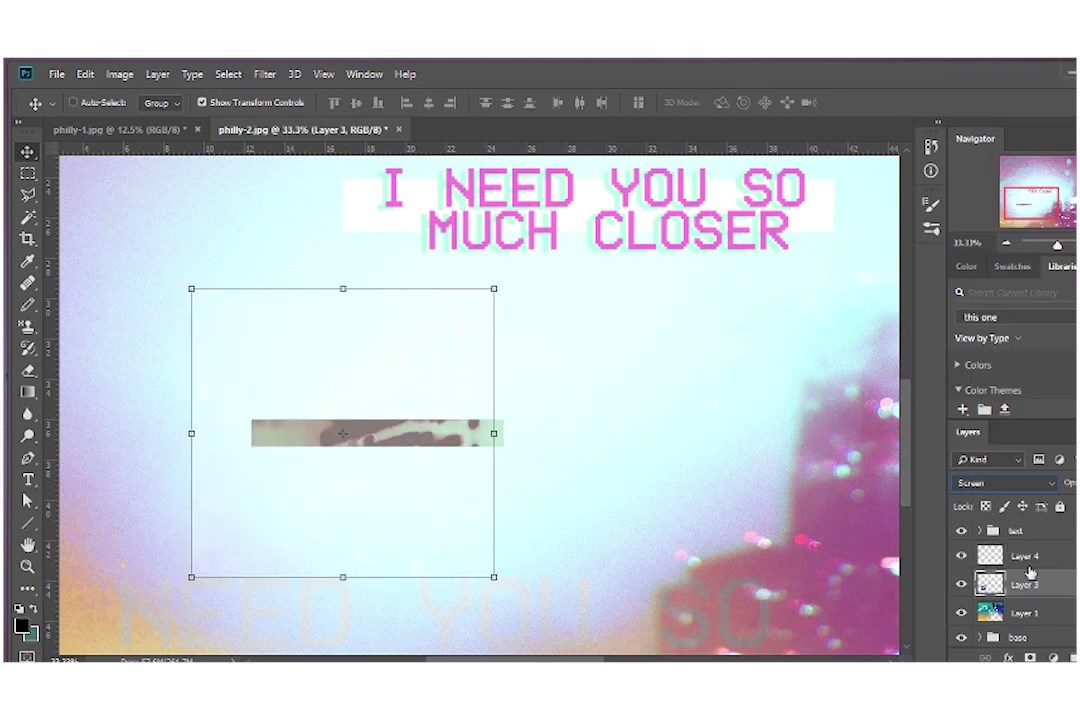
click(1018, 483)
click(1017, 84)
drag(1062, 591, 1058, 630)
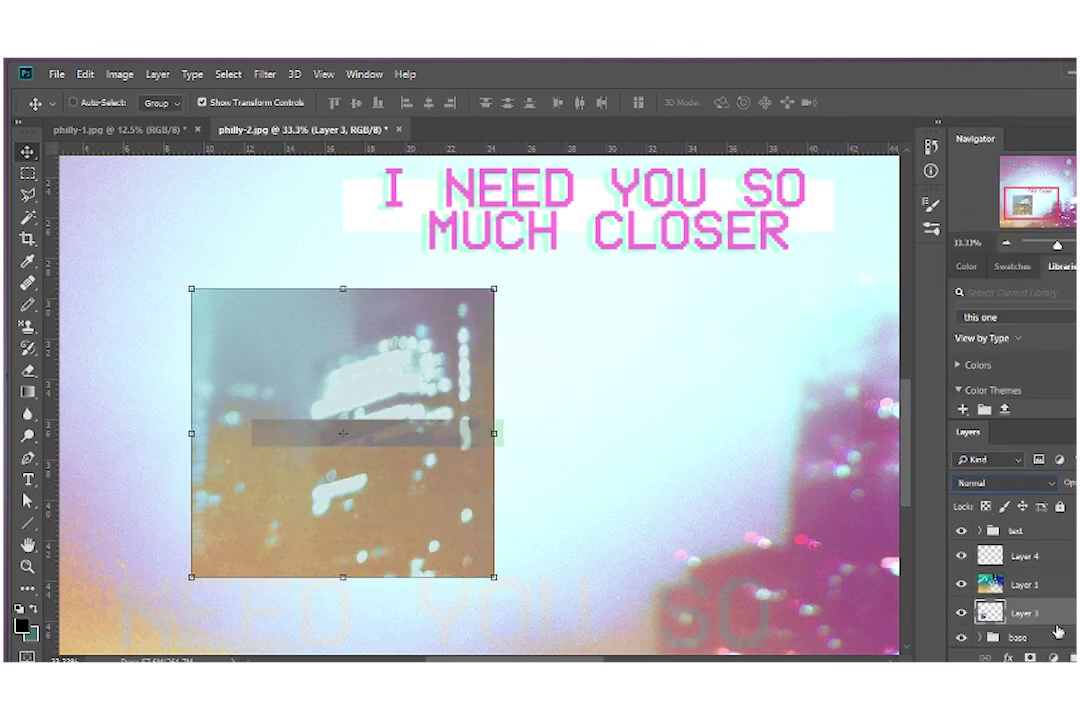
click(1005, 483)
click(1005, 392)
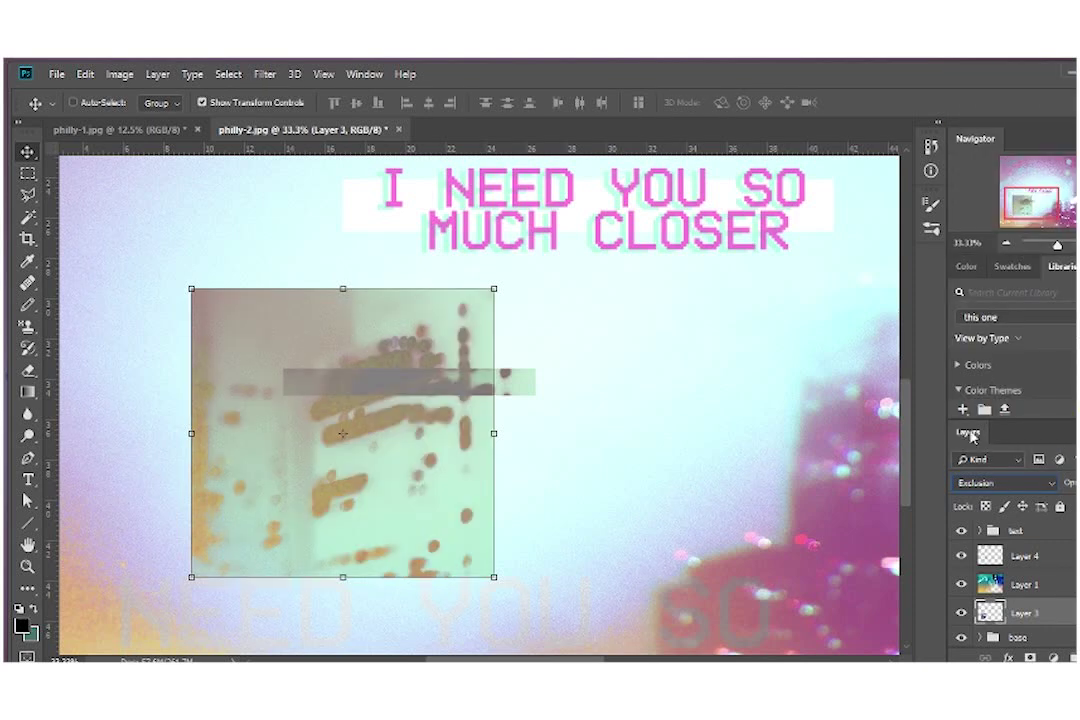
- Move the thin grey strip, then delete the Layer 4 strip
click(976, 560)
drag(528, 399, 713, 475)
key(Delete)
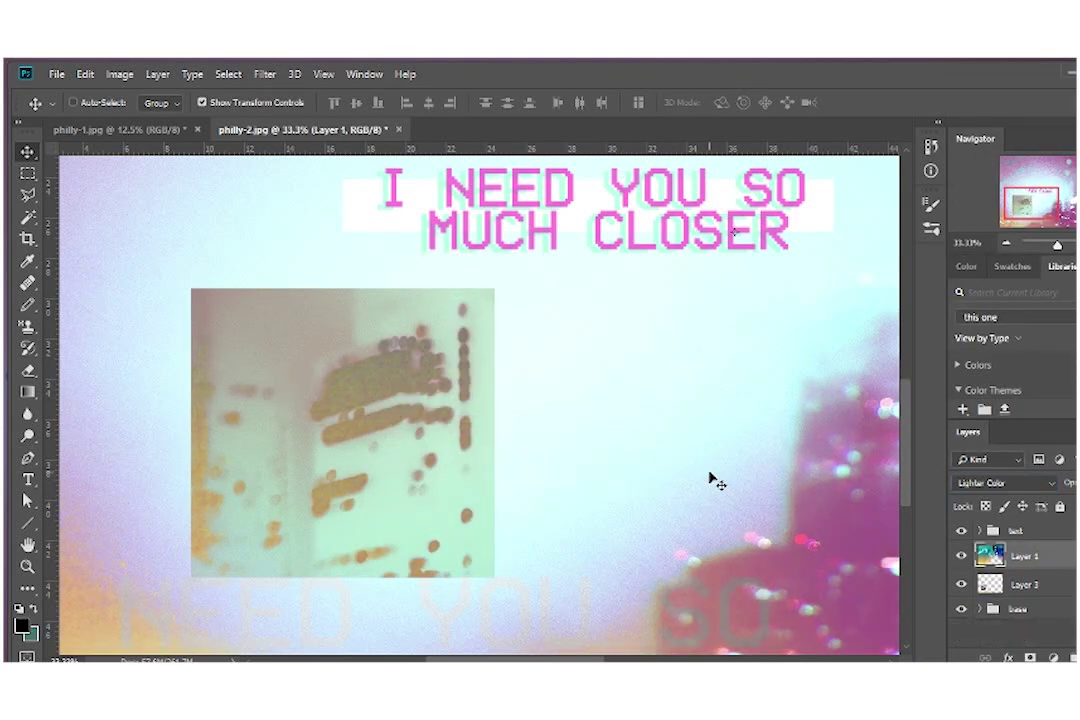
- Select and offset strips along the square's top edge for a stepped glitch tear
click(28, 173)
mouse_move(164, 301)
mouse_down()
mouse_move(434, 272)
mouse_move(378, 295)
mouse_up()
key(ctrl+d)
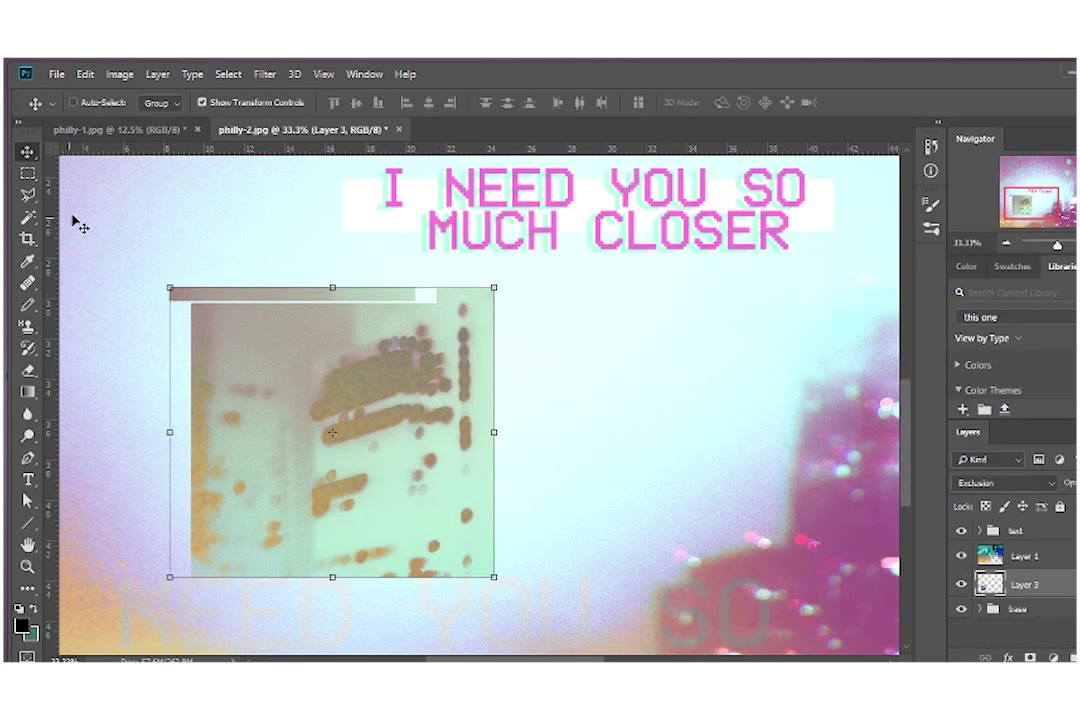
mouse_move(183, 303)
mouse_down()
mouse_move(451, 313)
mouse_move(437, 305)
mouse_up()
key(v)
key(ctrl+d)
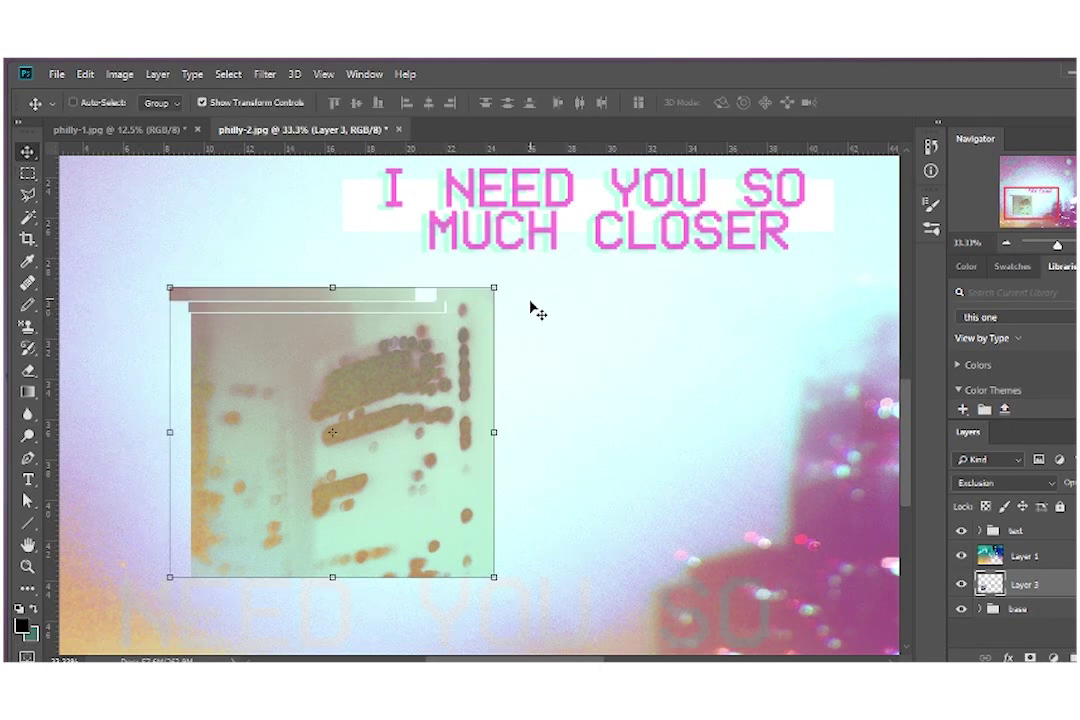
click(28, 173)
key(v)
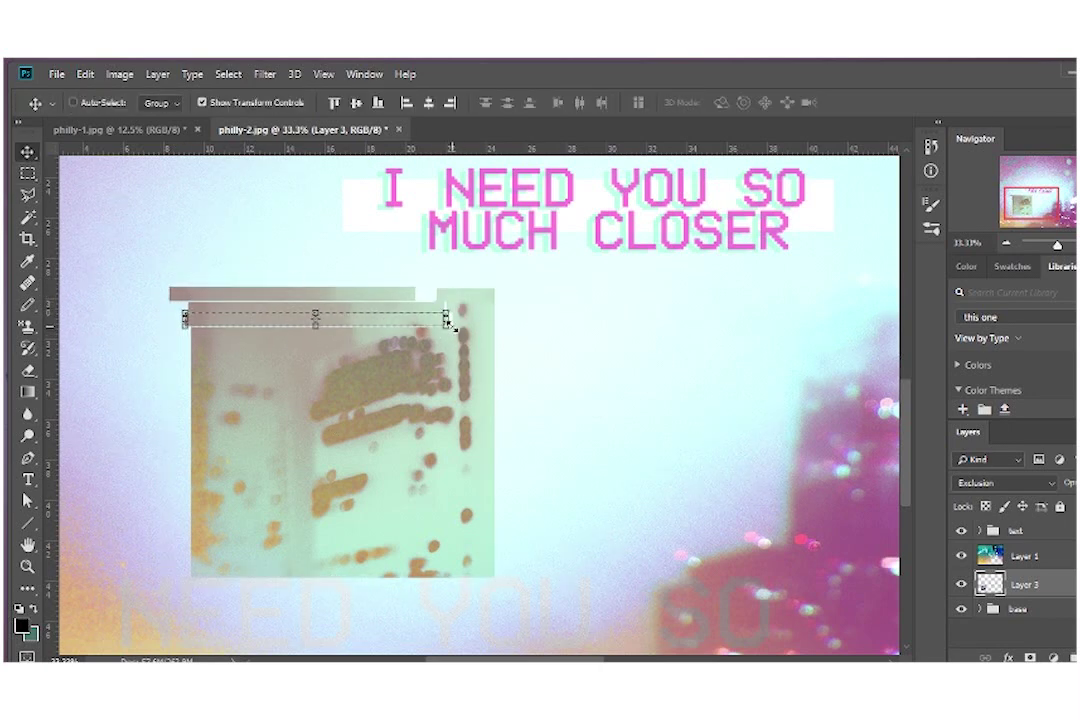
click(390, 304)
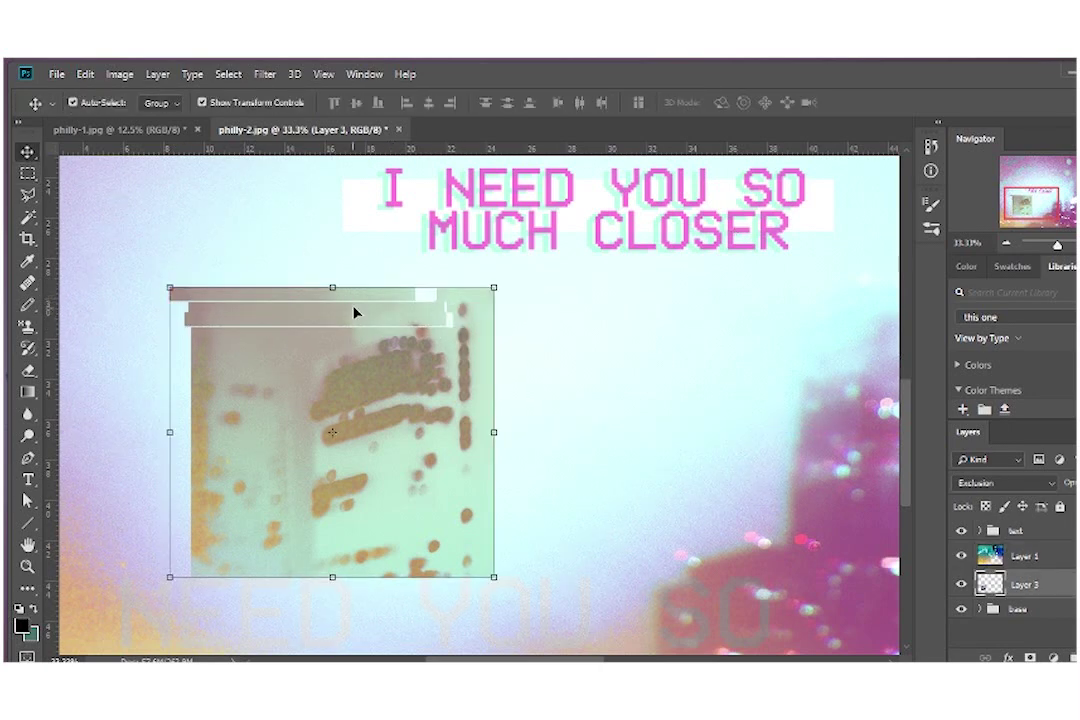
scroll(535, 325, down, 3)
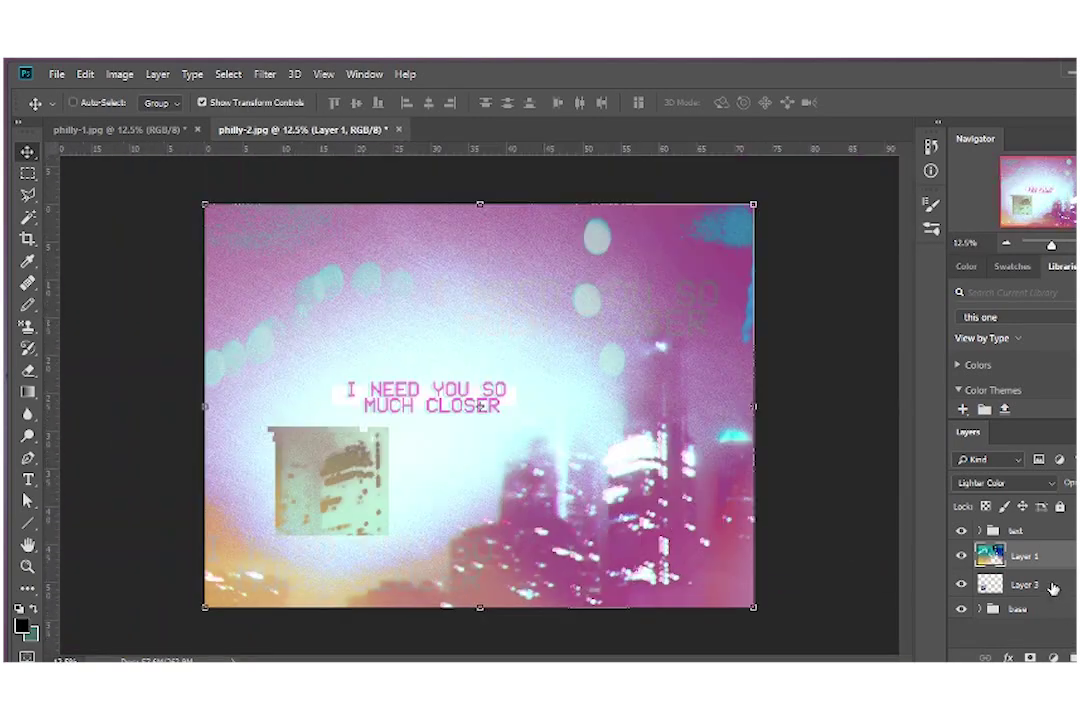
- Delete the square slice layer and duplicate the base group in Normal blend mode
drag(1050, 585, 1072, 658)
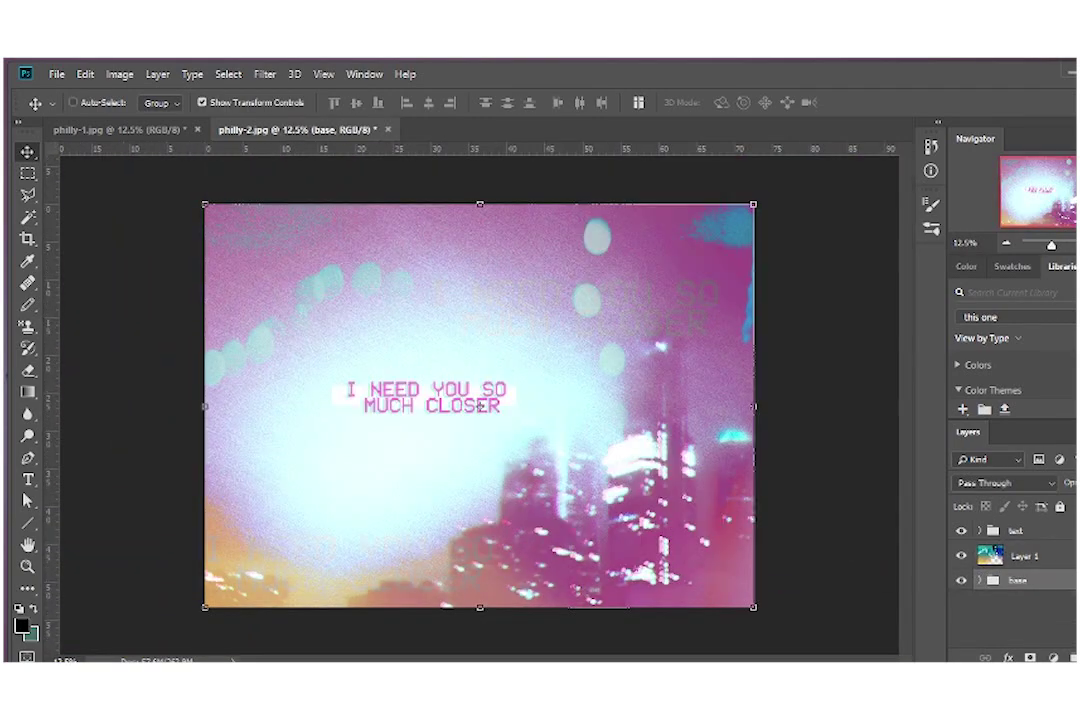
right_click(983, 579)
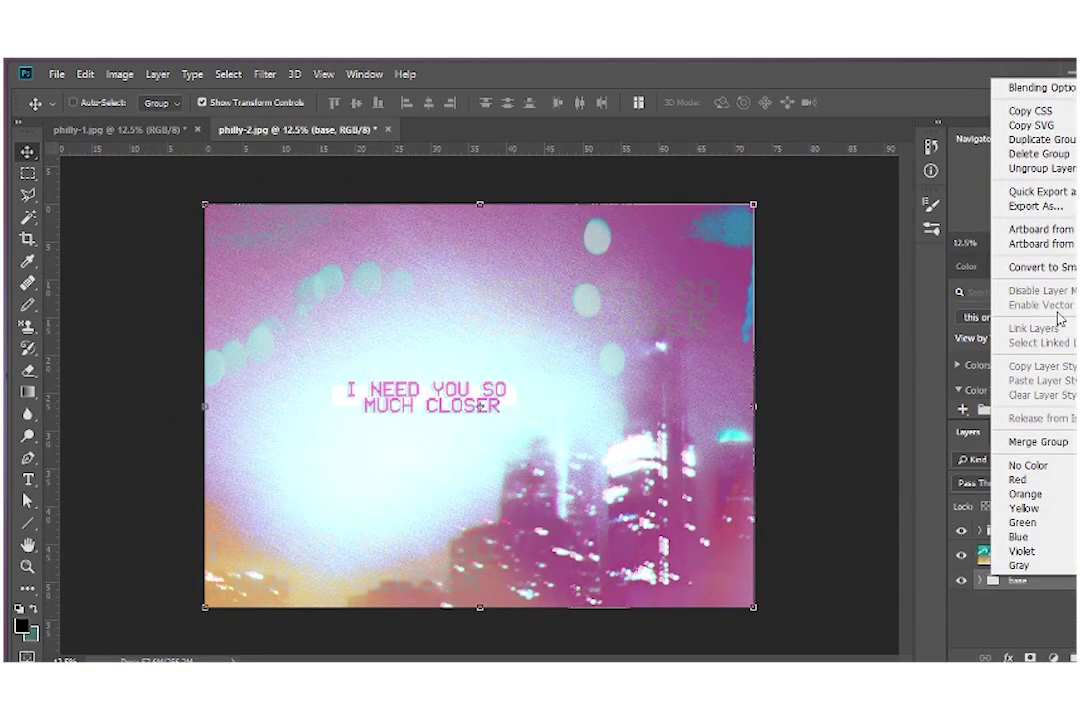
click(1038, 139)
click(1000, 482)
click(960, 438)
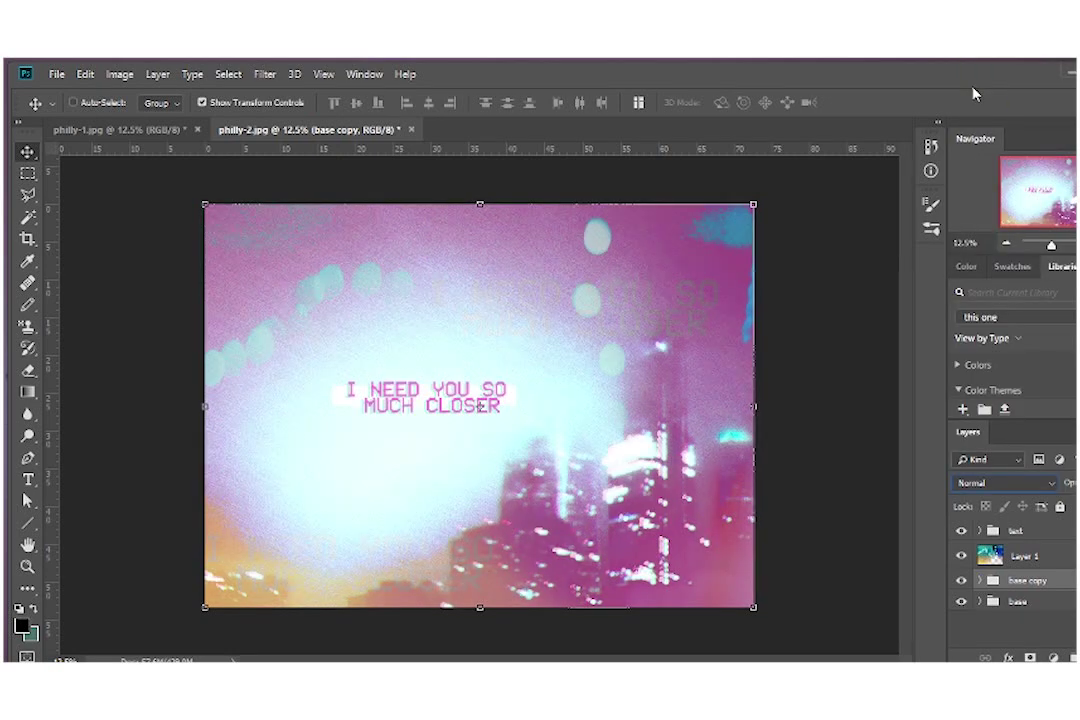
- Merge the duplicated group into a single 'base copy' layer and start transforming it
right_click(706, 221)
click(158, 74)
right_click(540, 364)
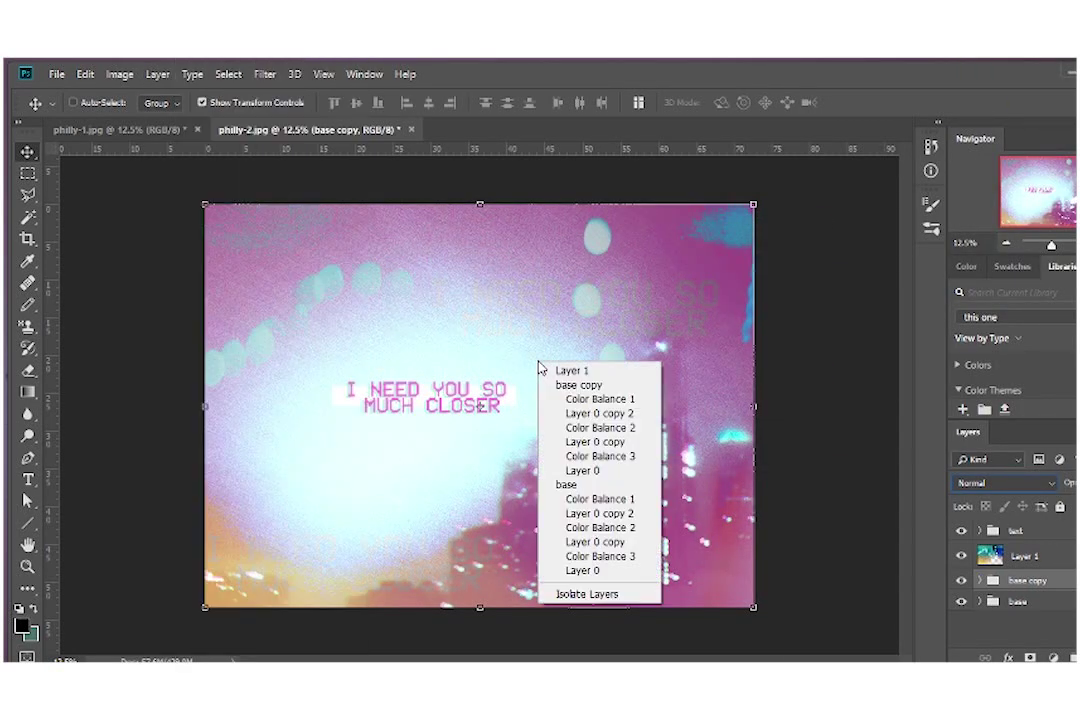
right_click(1052, 579)
click(1055, 491)
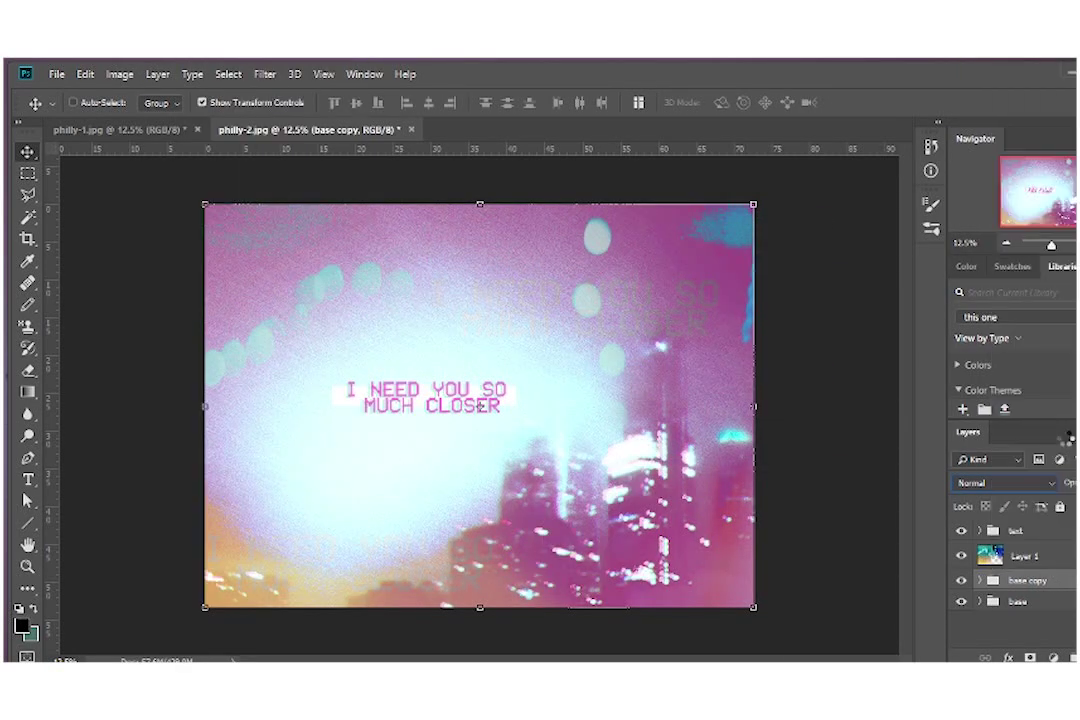
right_click(724, 458)
key(ctrl+t)
- Flip the base copy horizontally and vertically and stretch it slightly taller
right_click(705, 289)
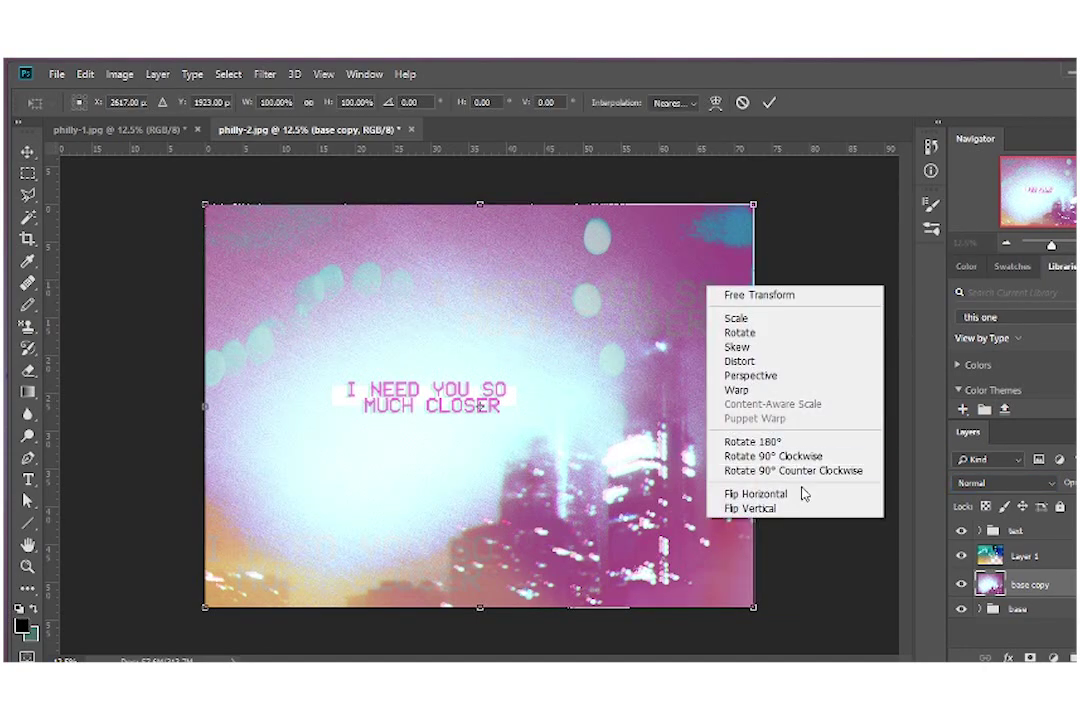
click(765, 490)
right_click(559, 398)
click(603, 619)
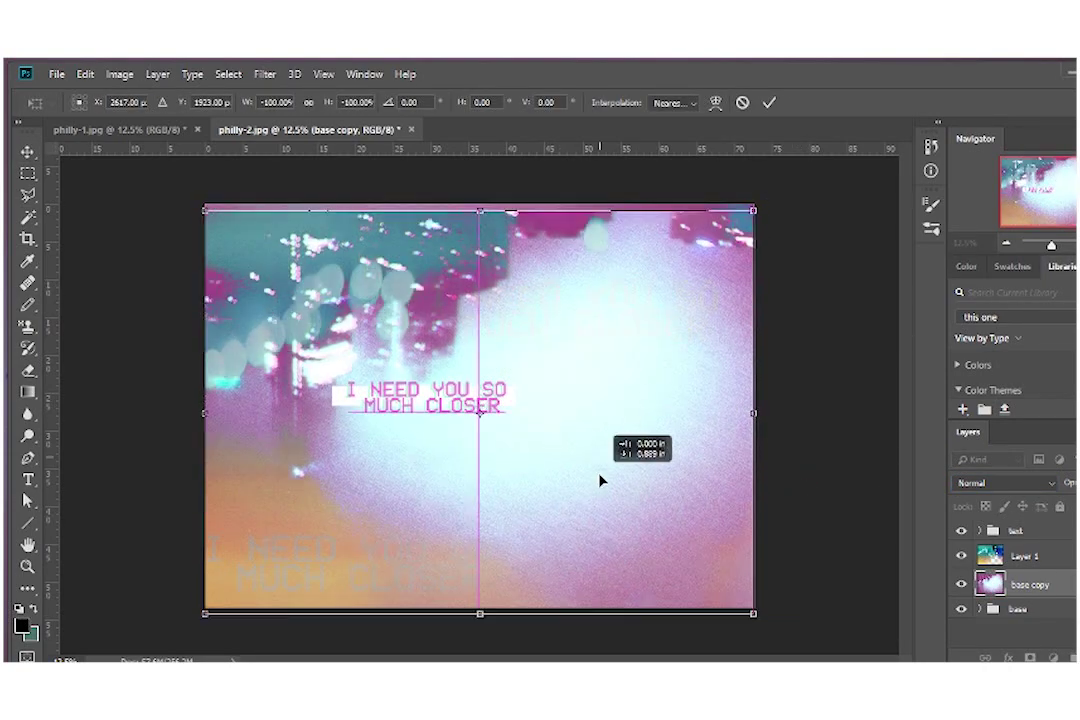
drag(600, 480, 576, 158)
key(Return)
- Erase the right side of the base copy at 39% opacity to reveal the city beneath
key(e)
mouse_move(663, 518)
mouse_down()
mouse_move(571, 549)
mouse_move(559, 540)
mouse_move(670, 335)
mouse_move(675, 566)
mouse_move(569, 497)
mouse_move(759, 518)
mouse_up()
drag(579, 415, 714, 193)
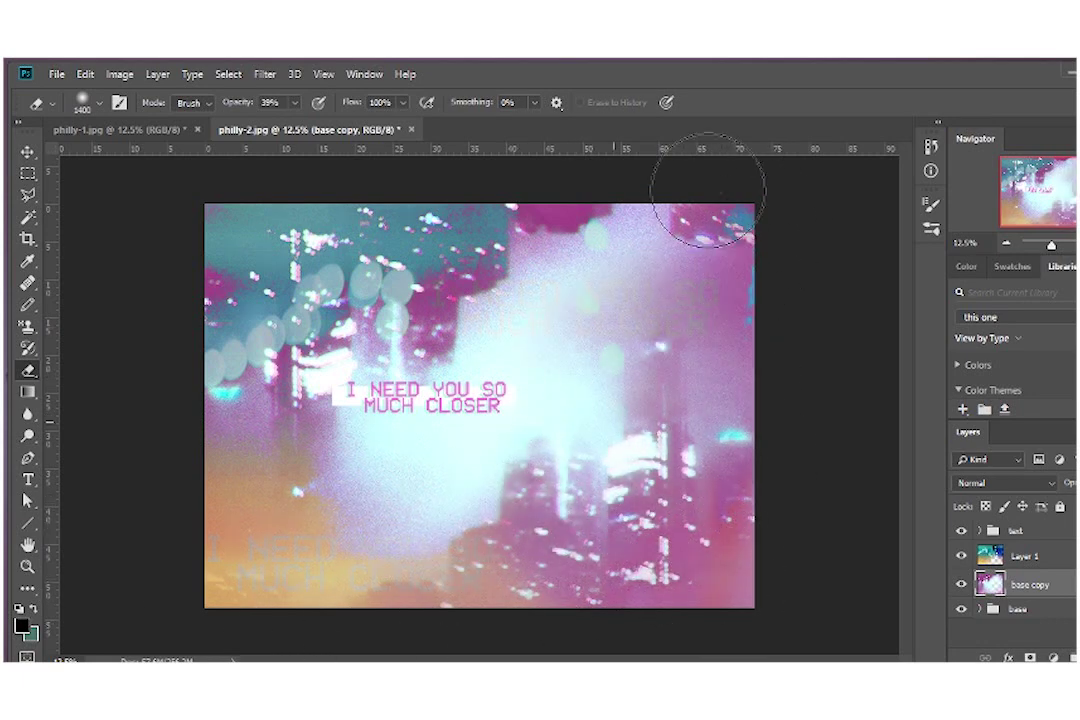
mouse_move(405, 586)
mouse_down()
mouse_move(723, 386)
mouse_move(842, 492)
mouse_up()
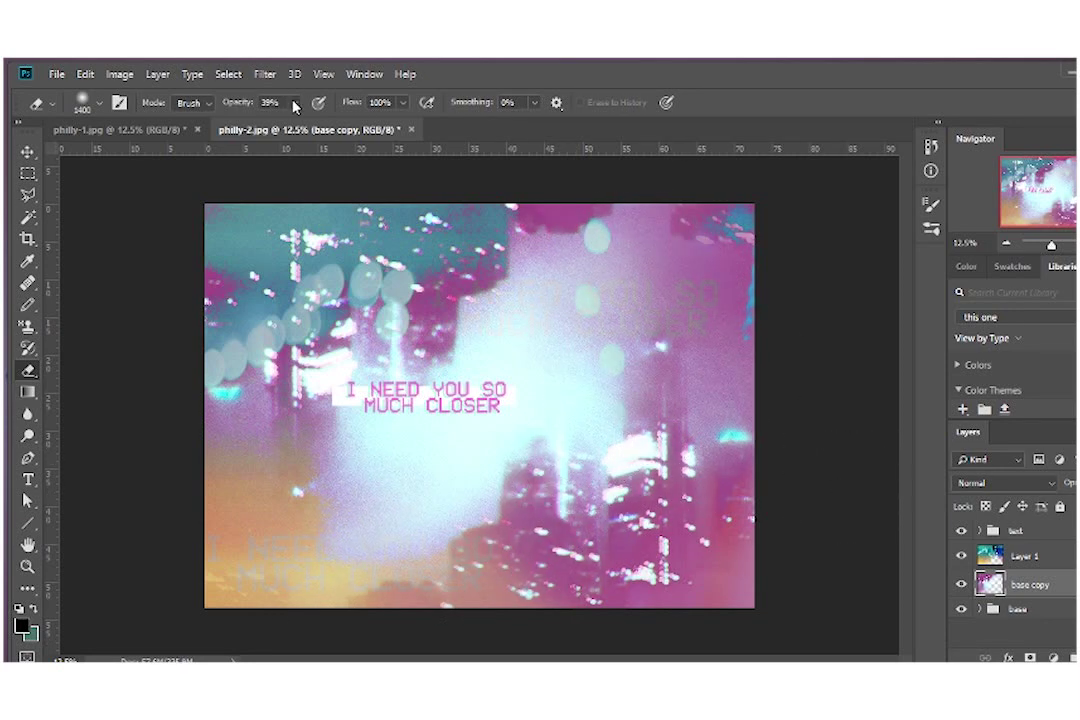
drag(579, 446, 542, 458)
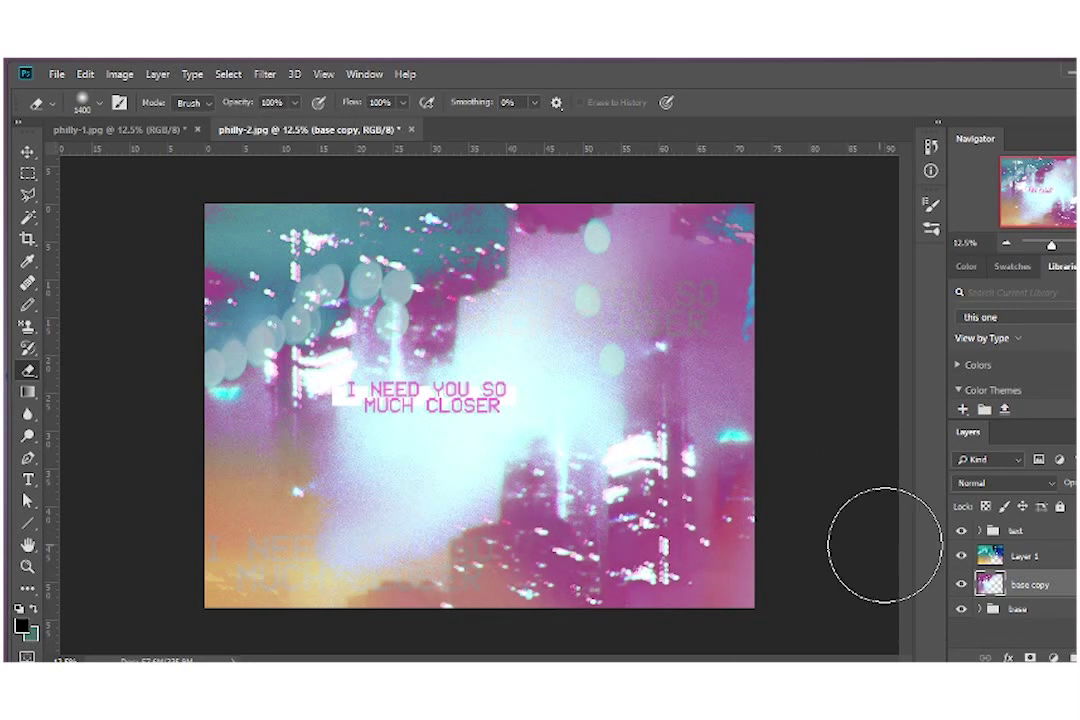
- Nudge the text group right and move the faint upper-right text up and left
key(v)
click(1015, 530)
drag(808, 429, 862, 432)
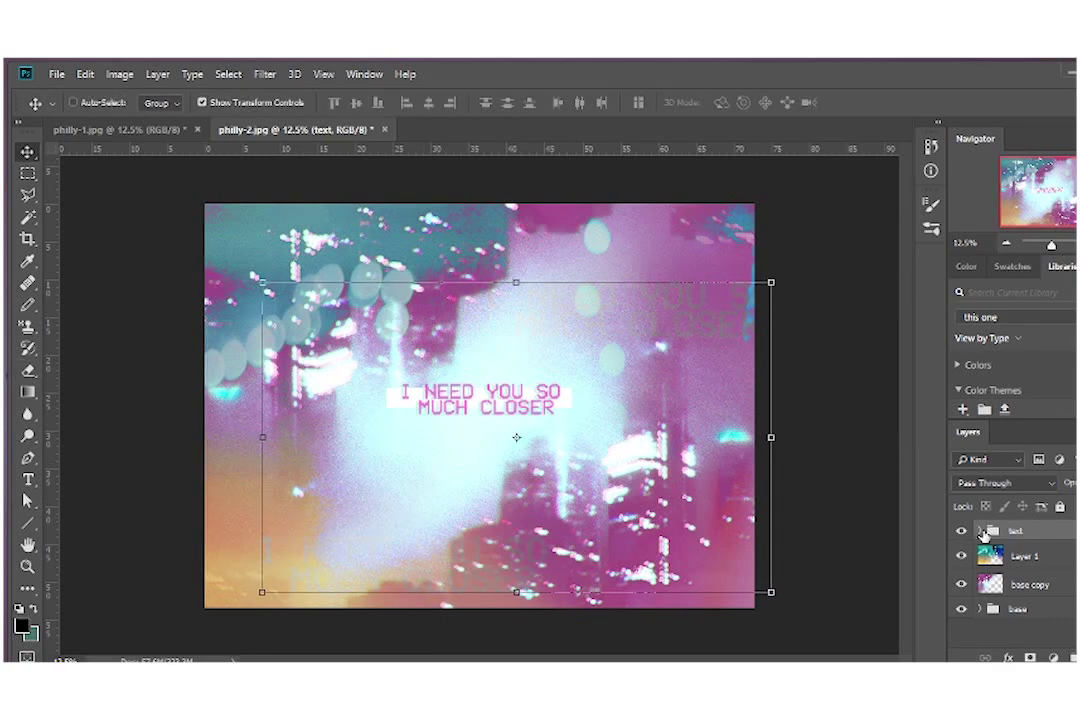
click(981, 531)
drag(702, 297, 682, 272)
click(1030, 593)
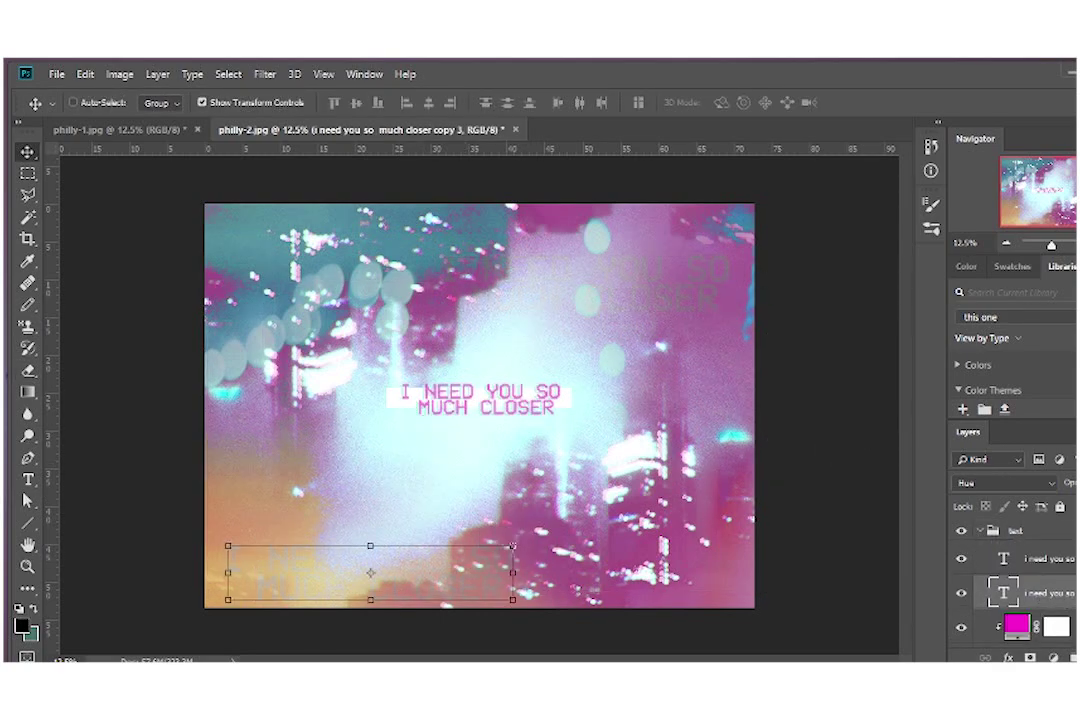
- Select the base copy layer and save as philly-2.psd in 2018 > graphic edit
key(ctrl+plus)
key(ctrl+plus)
click(981, 531)
click(1060, 585)
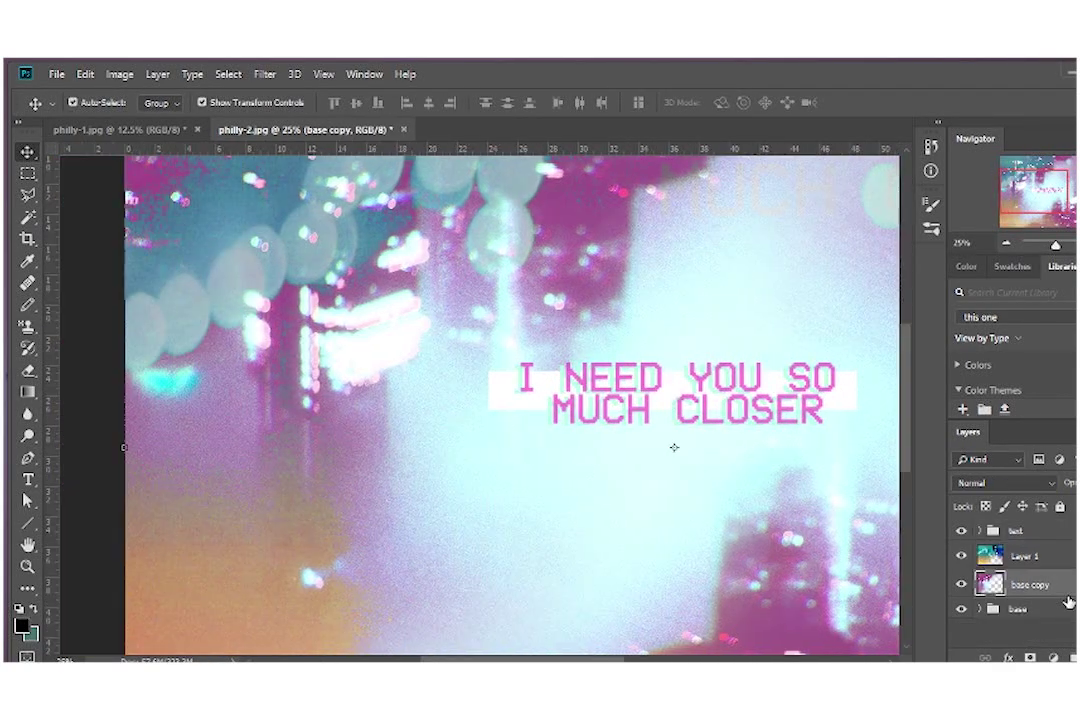
key(ctrl+shift+s)
click(270, 98)
scroll(736, 282, down, 5)
double_click(217, 272)
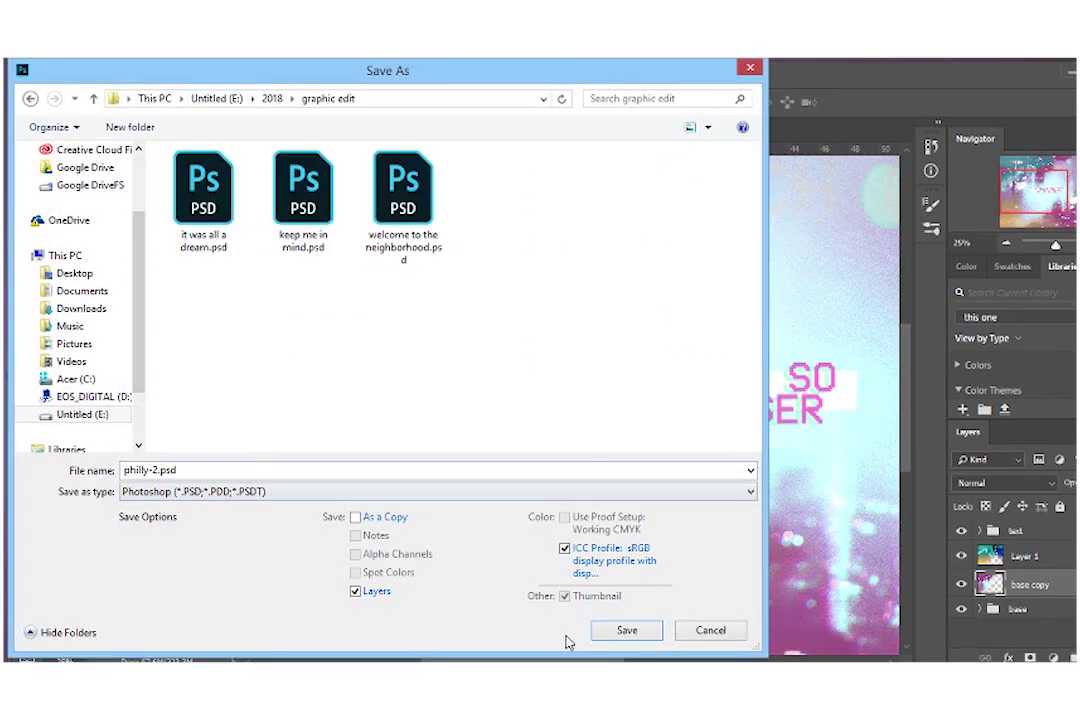
click(640, 634)
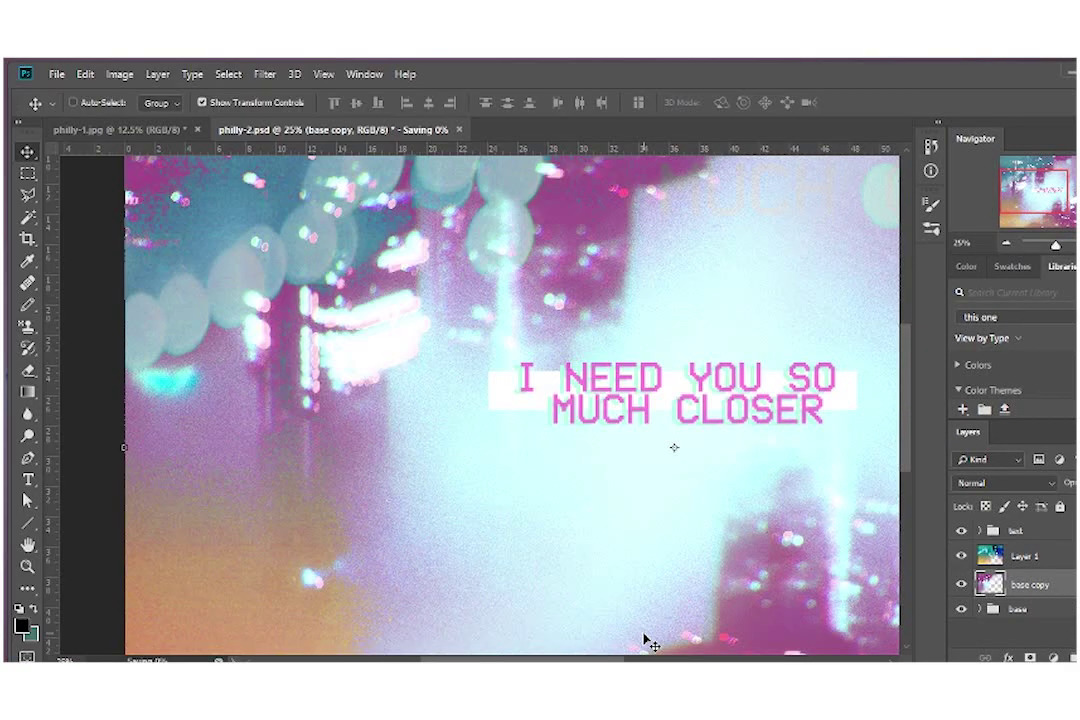
- Copy a thin horizontal marquee strip of the city photo onto its own layer
click(28, 173)
drag(238, 351, 437, 357)
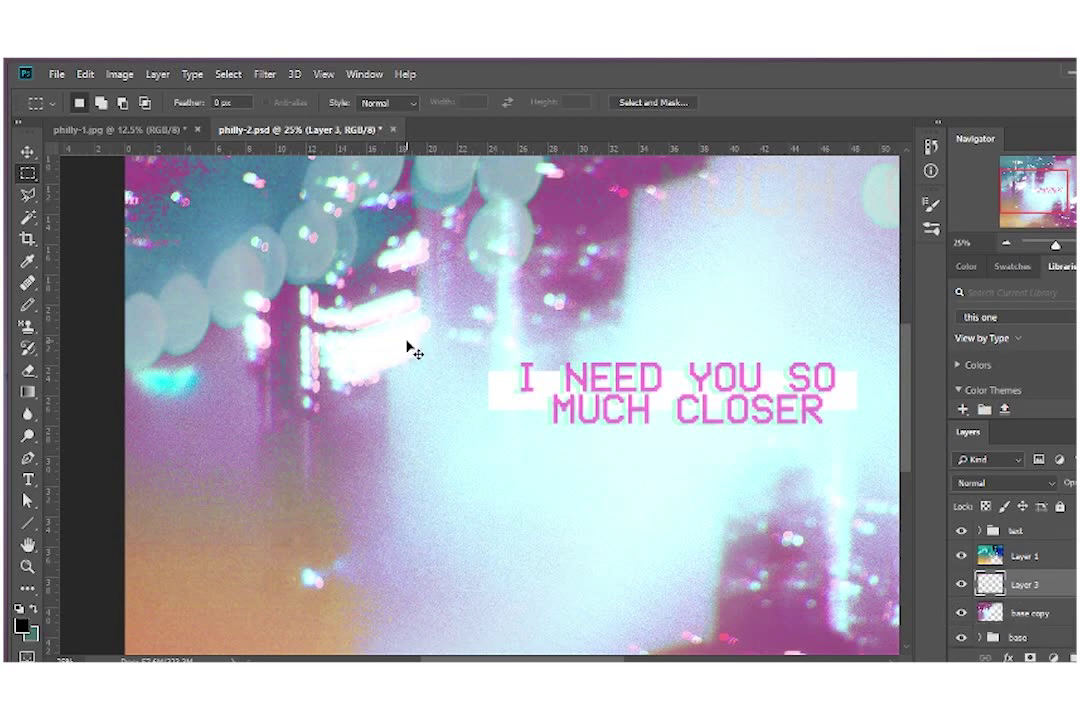
key(v)
key(ctrl+j)
key(ctrl+j)
key(ctrl+j)
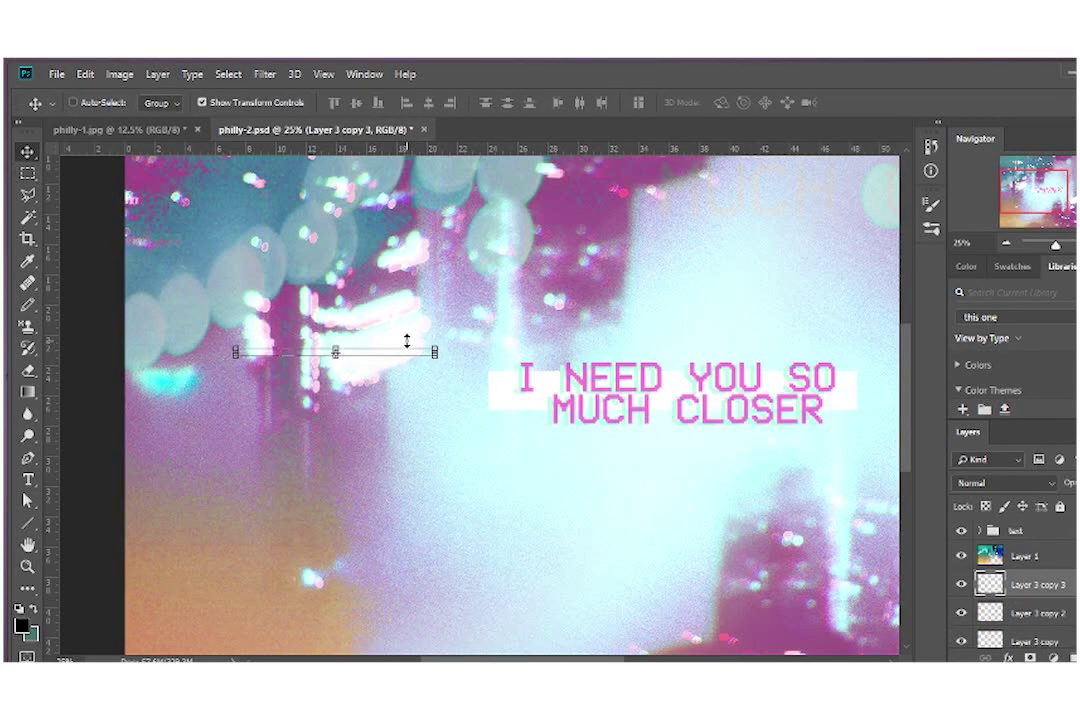
key(ctrl+j)
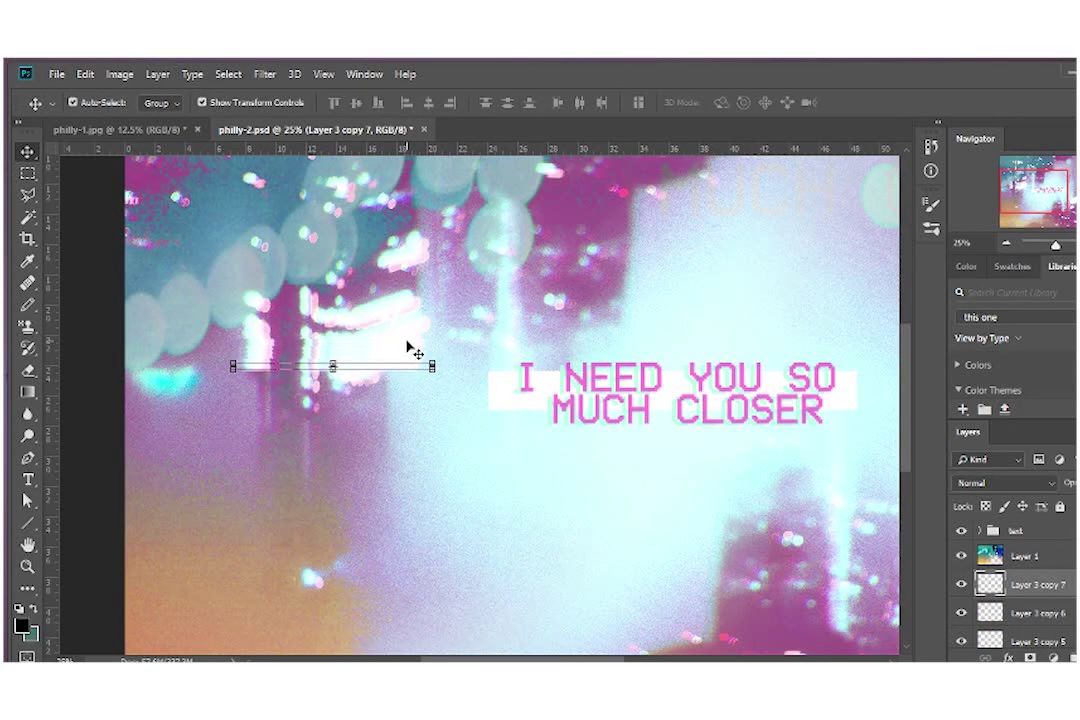
- Duplicate the strip repeatedly, stepping each copy lower to build a stacked block
key(ctrl+j)
key(ctrl+j)
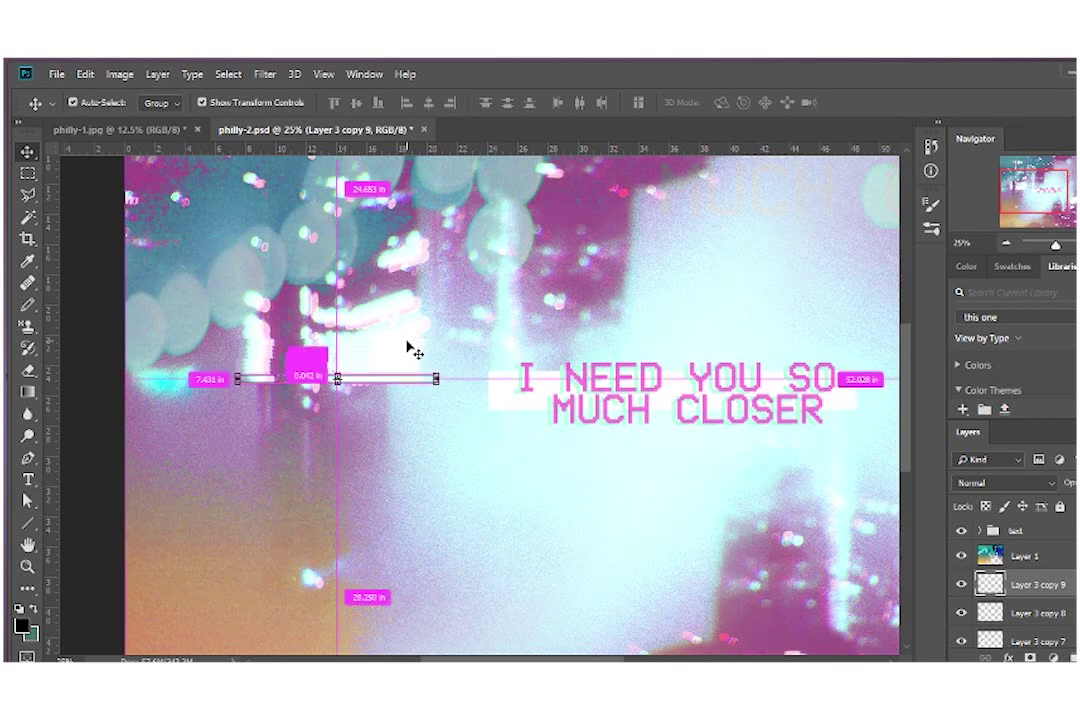
key(ctrl+j)
key(ctrl+j)
key(ctrl+j)
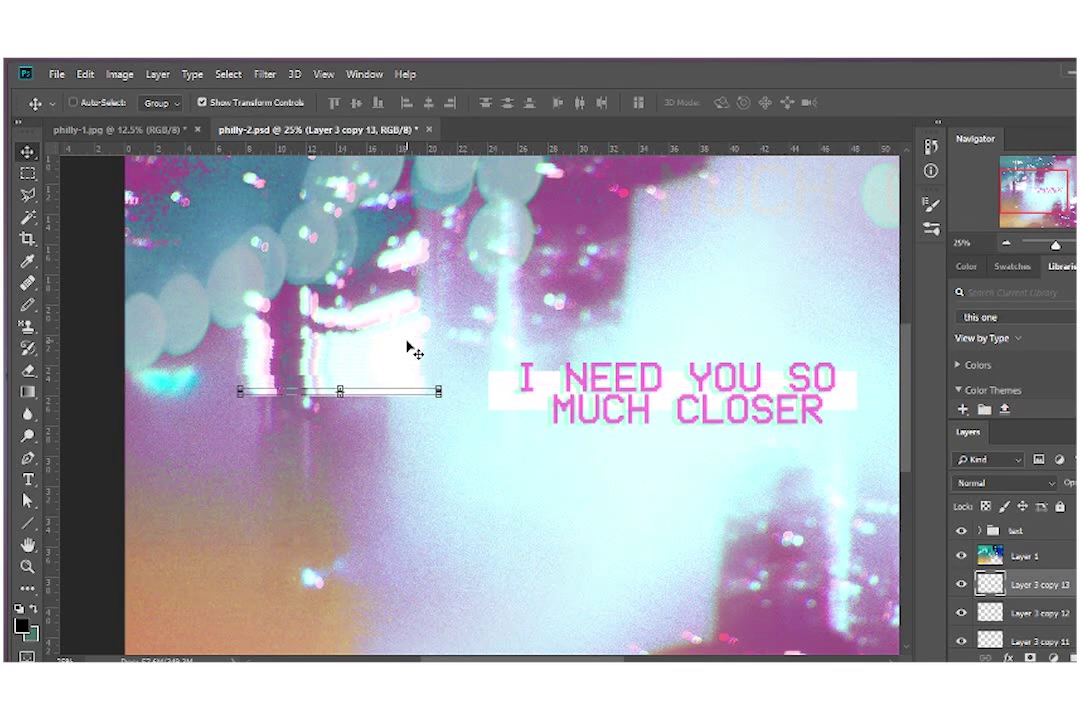
key(ctrl+j)
key(ctrl+j)
key(ctrl+j)
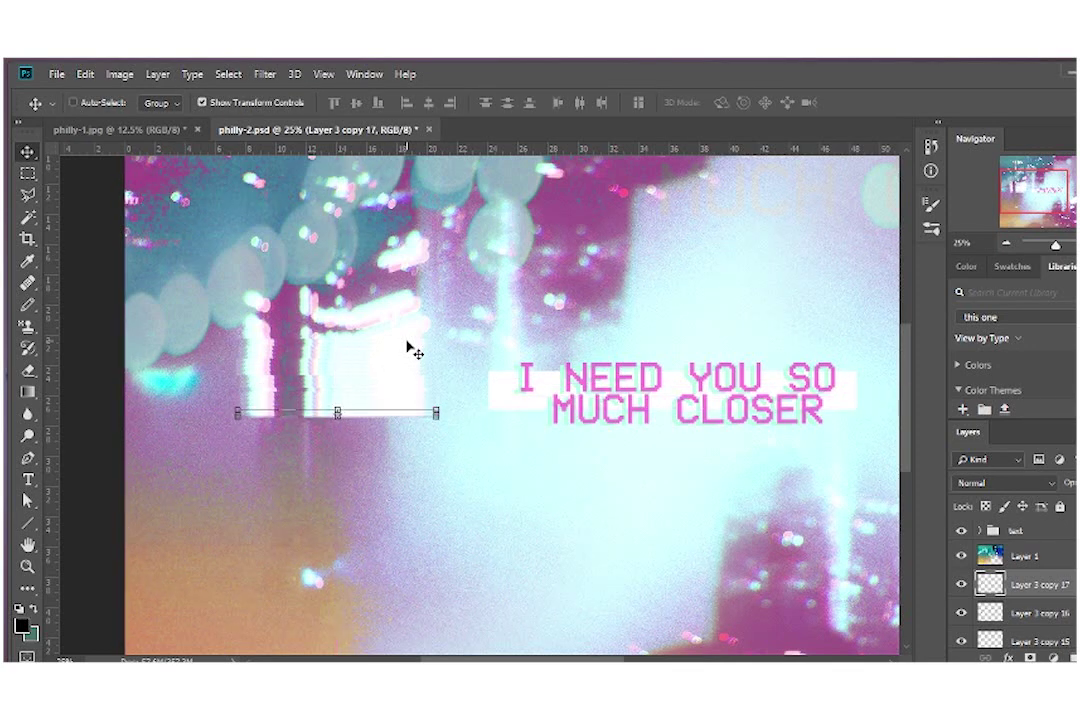
key(ctrl+j)
key(ctrl+j)
key(ctrl+j)
key(ctrl+j)
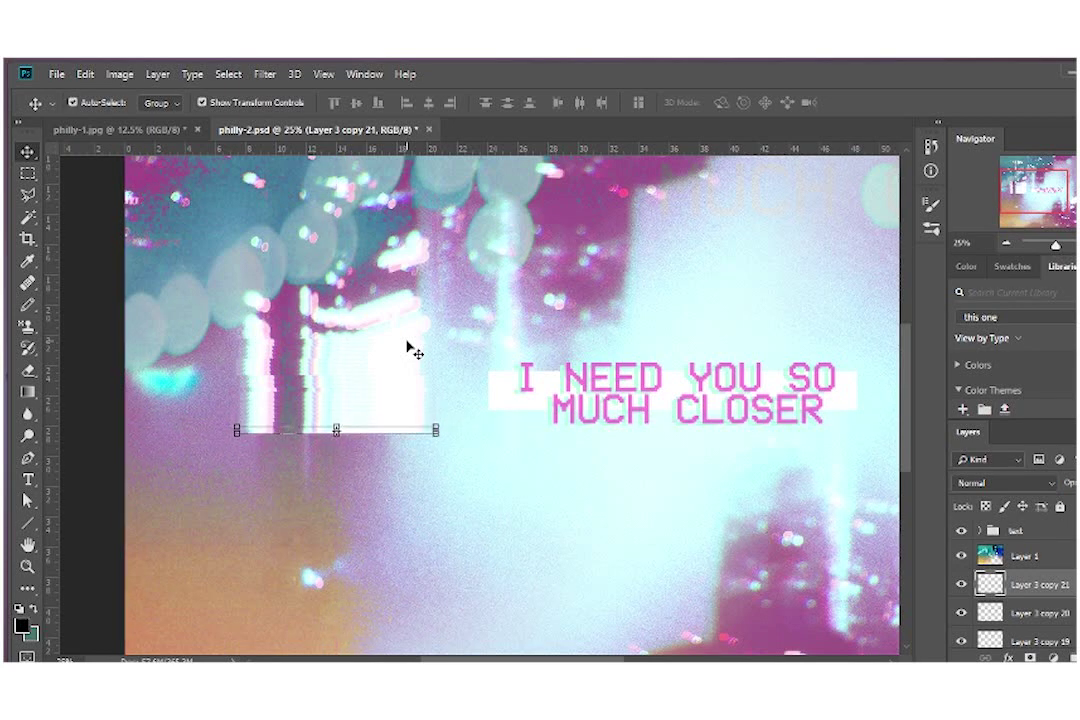
key(ctrl+j)
key(ctrl+j)
key(ctrl+j)
key(j)
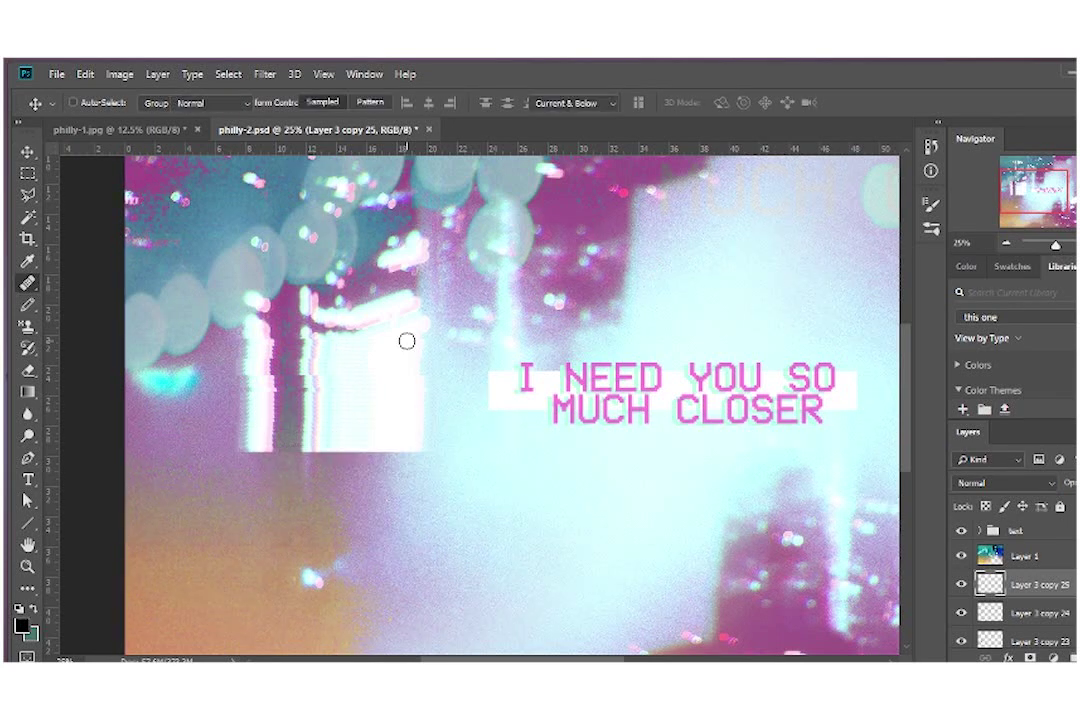
- Group the strip layers as Group 1 and shift the group left of the text
key(ctrl+minus)
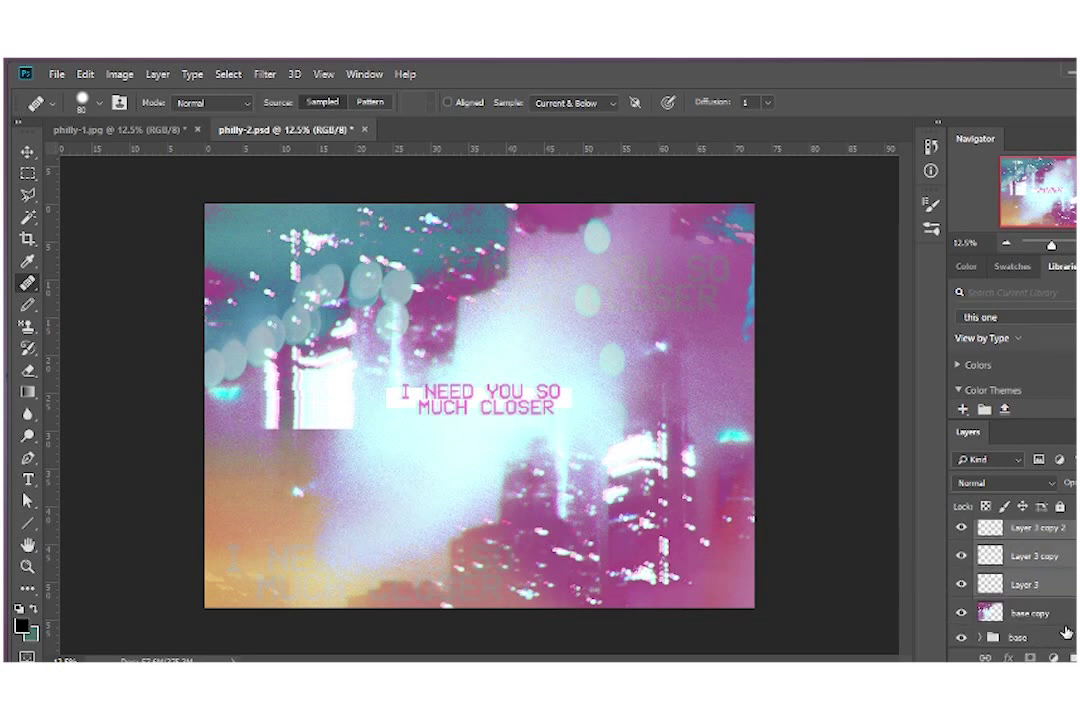
key(ctrl+g)
key(v)
mouse_move(687, 530)
mouse_down()
mouse_move(334, 451)
mouse_move(333, 418)
mouse_move(293, 415)
mouse_move(289, 530)
mouse_up()
key(ctrl+plus)
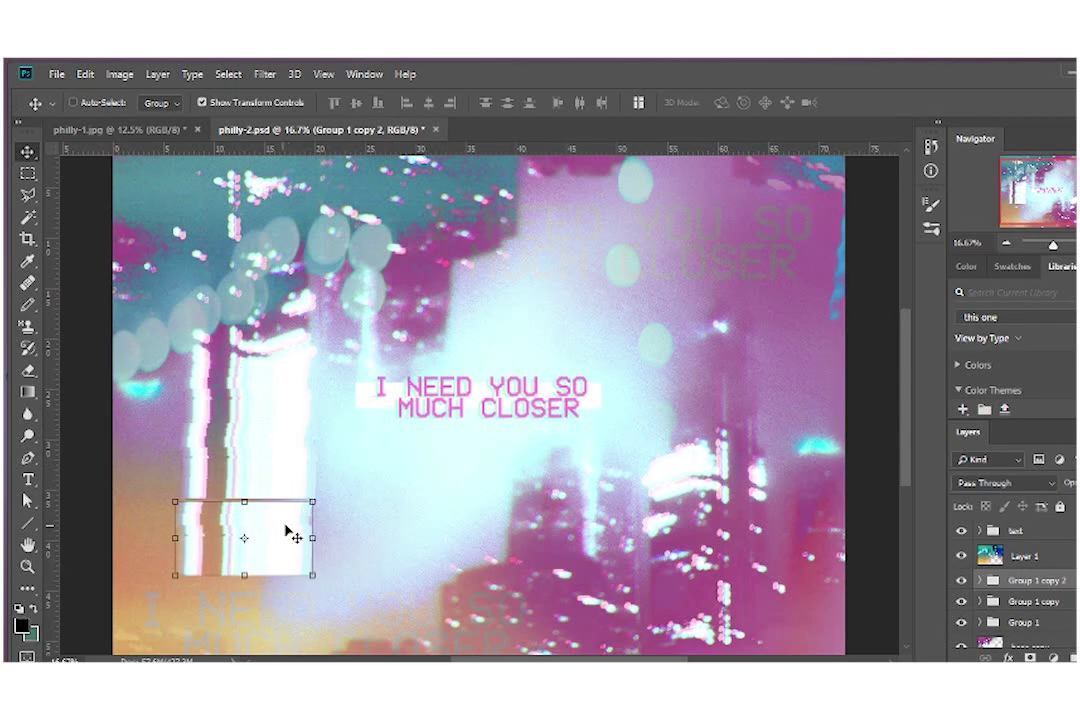
- Place a copy of Group 1 lower down and flip it vertically
key(ctrl+t)
mouse_move(319, 587)
mouse_down()
mouse_move(215, 560)
mouse_move(170, 534)
mouse_up()
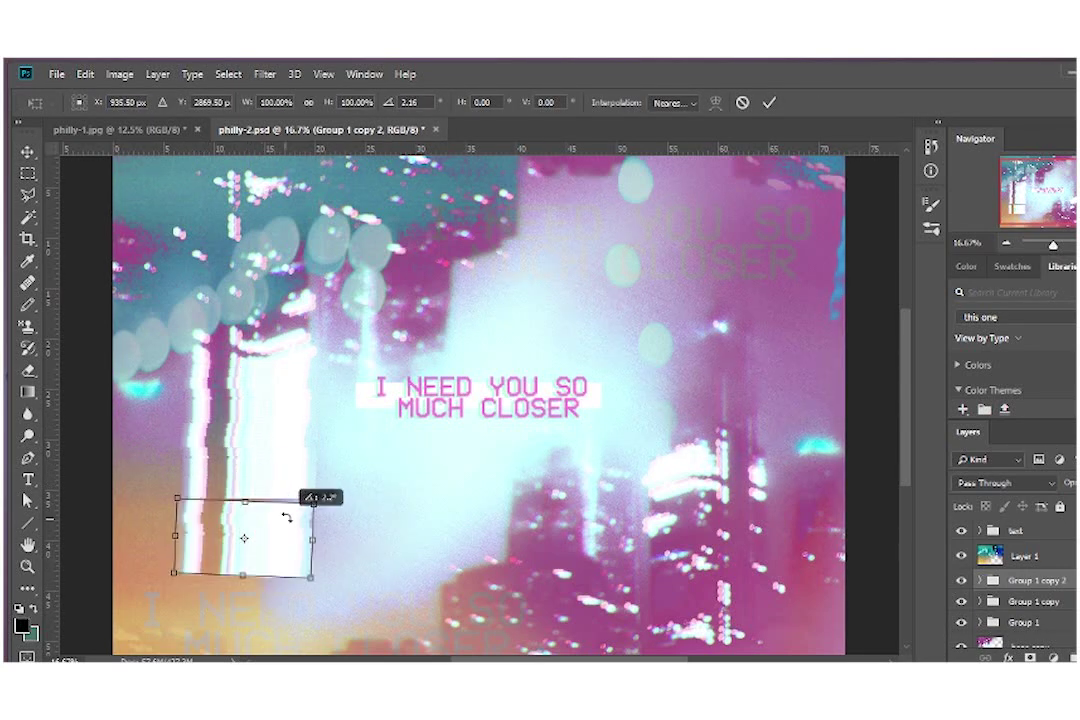
key(Return)
right_click(270, 556)
key(Escape)
key(ctrl+t)
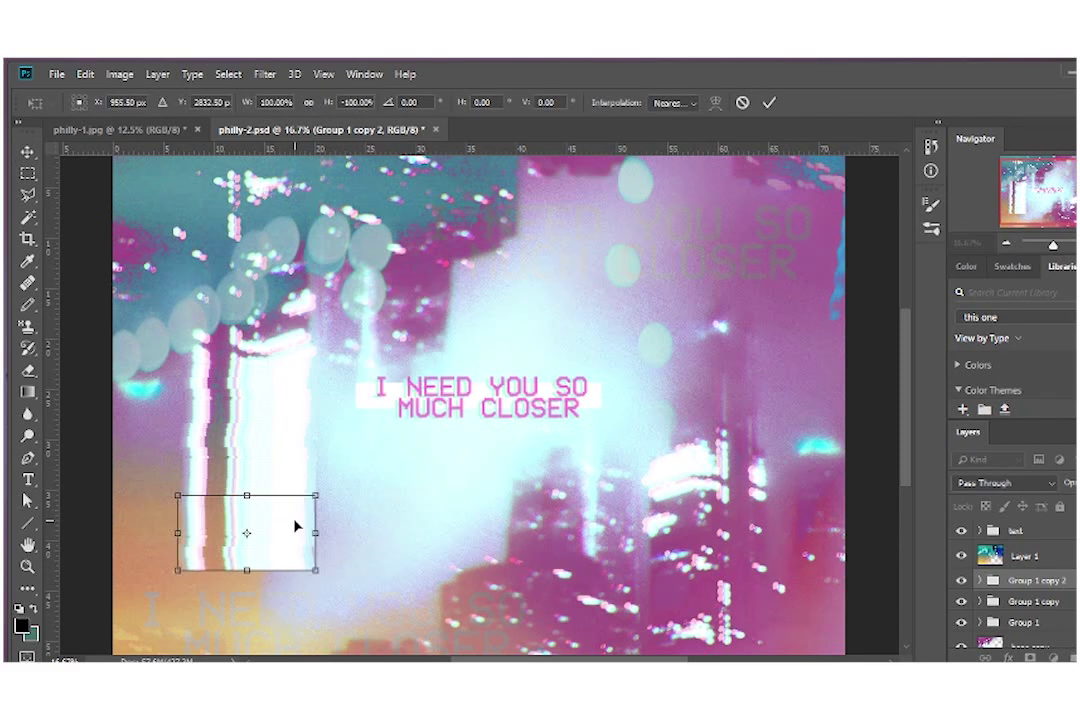
key(Return)
key(ctrl+minus)
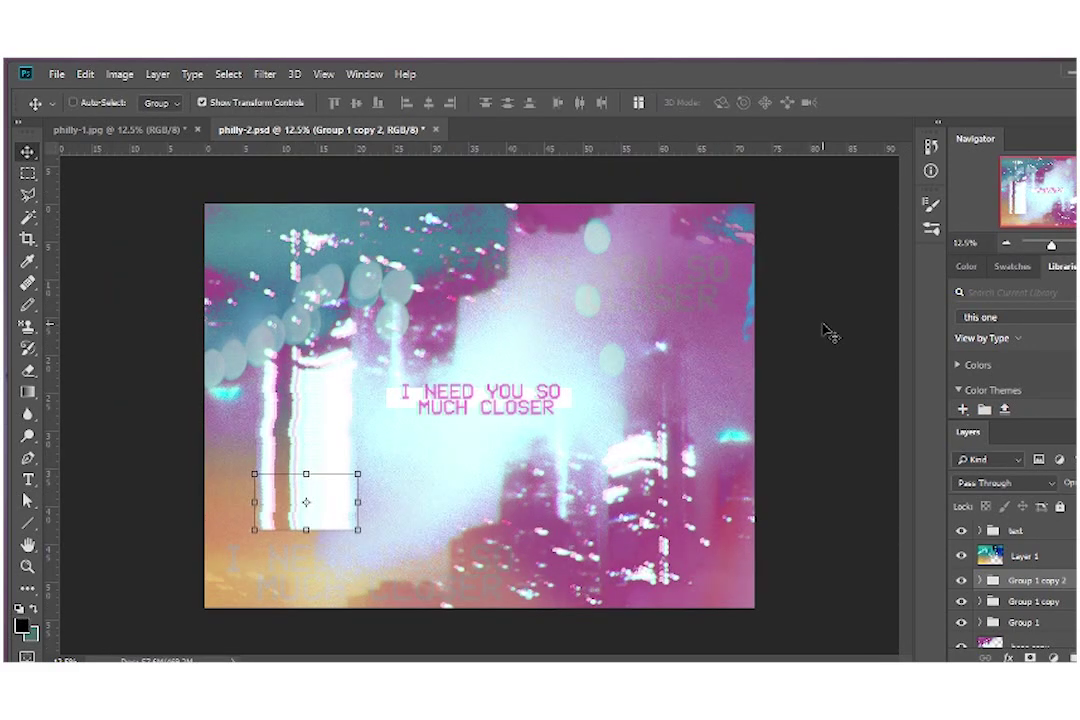
- Copy a single thin strip layer to the upper right of the canvas
ctrl+click(355, 477)
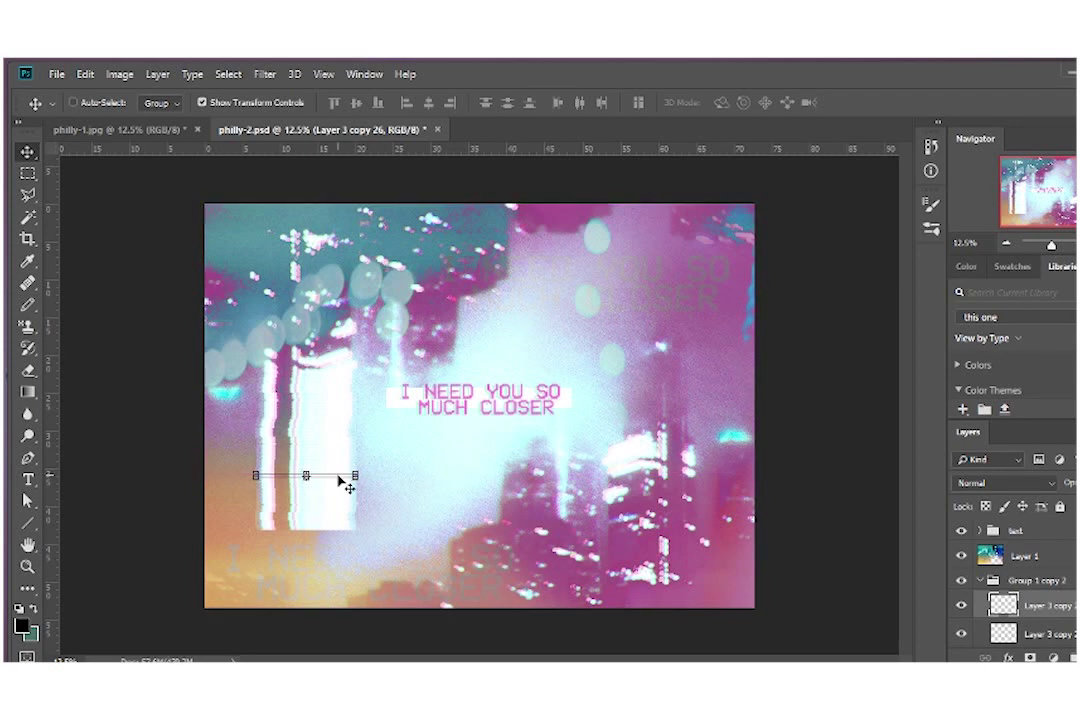
ctrl+click(306, 475)
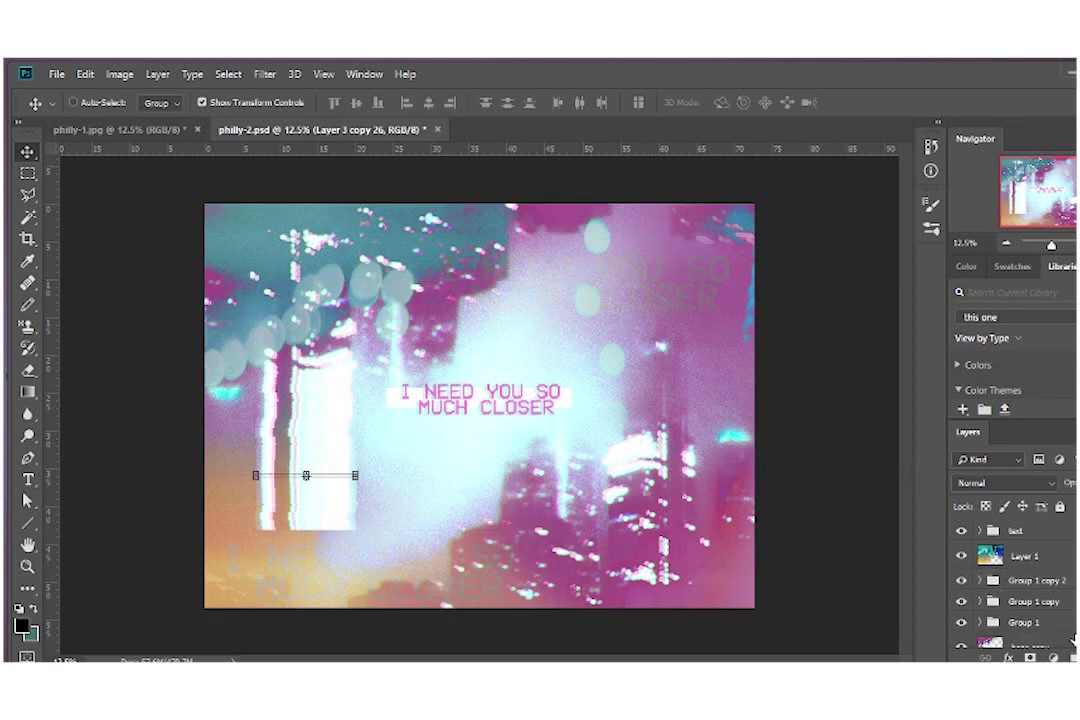
key(ctrl)
drag(330, 480, 645, 292)
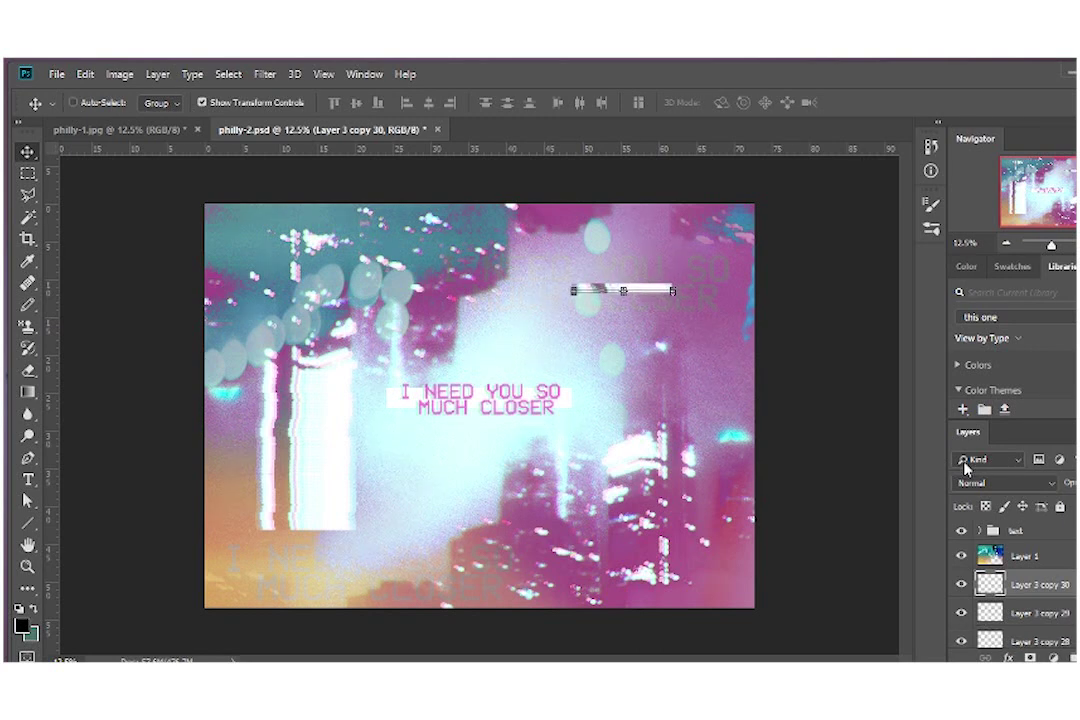
- Duplicate the upper-right strip, group it as Group 2, and rotate it 90° upright
key(ctrl+j)
key(ctrl+j)
key(ctrl+g)
key(ctrl+t)
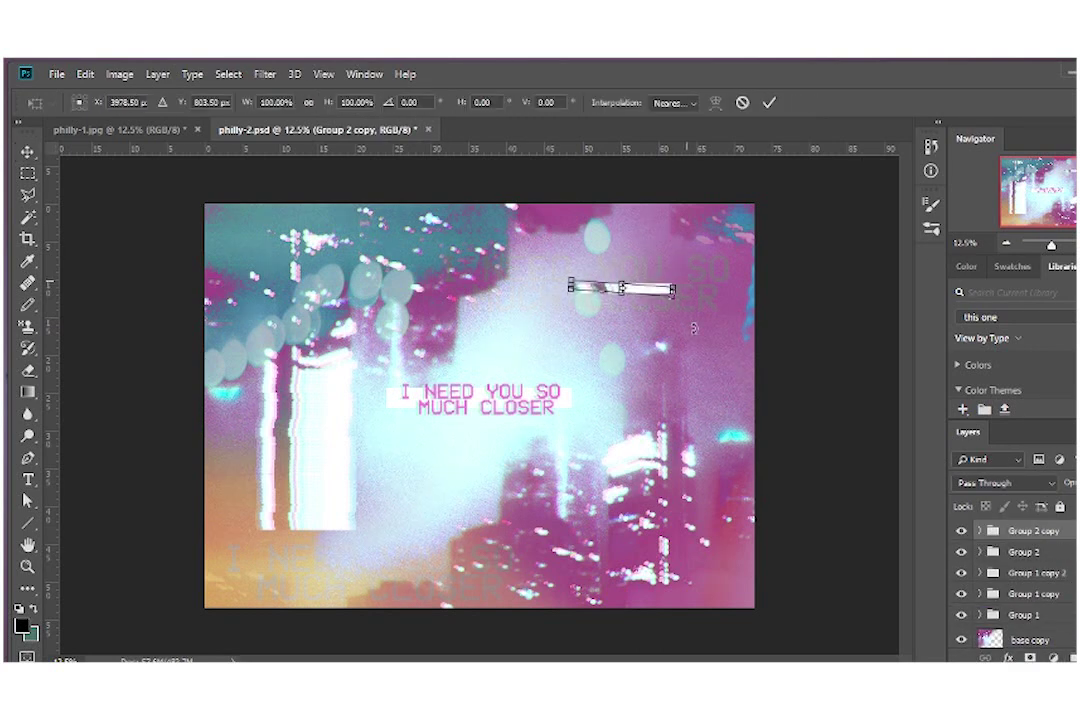
mouse_move(680, 300)
mouse_down()
mouse_move(630, 350)
mouse_move(605, 333)
mouse_up()
key(Return)
scroll(1020, 600, down, 1)
click(1055, 635)
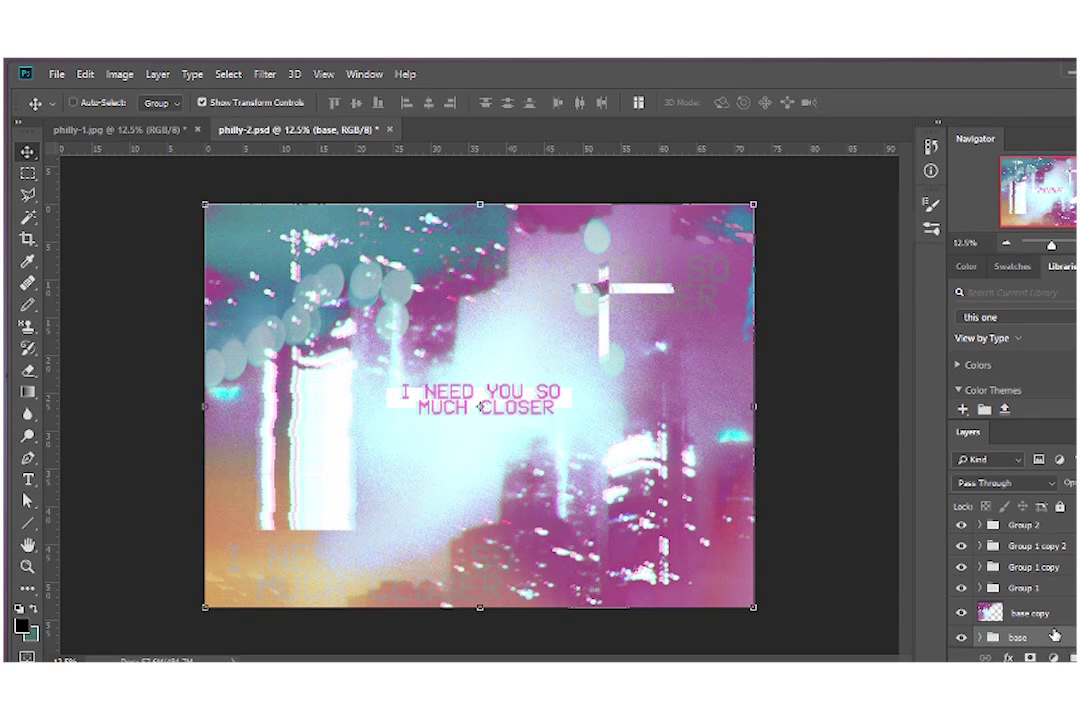
- Push the Group 2 copy vertical strip off the right edge of the canvas
ctrl+click(603, 342)
drag(731, 381, 810, 452)
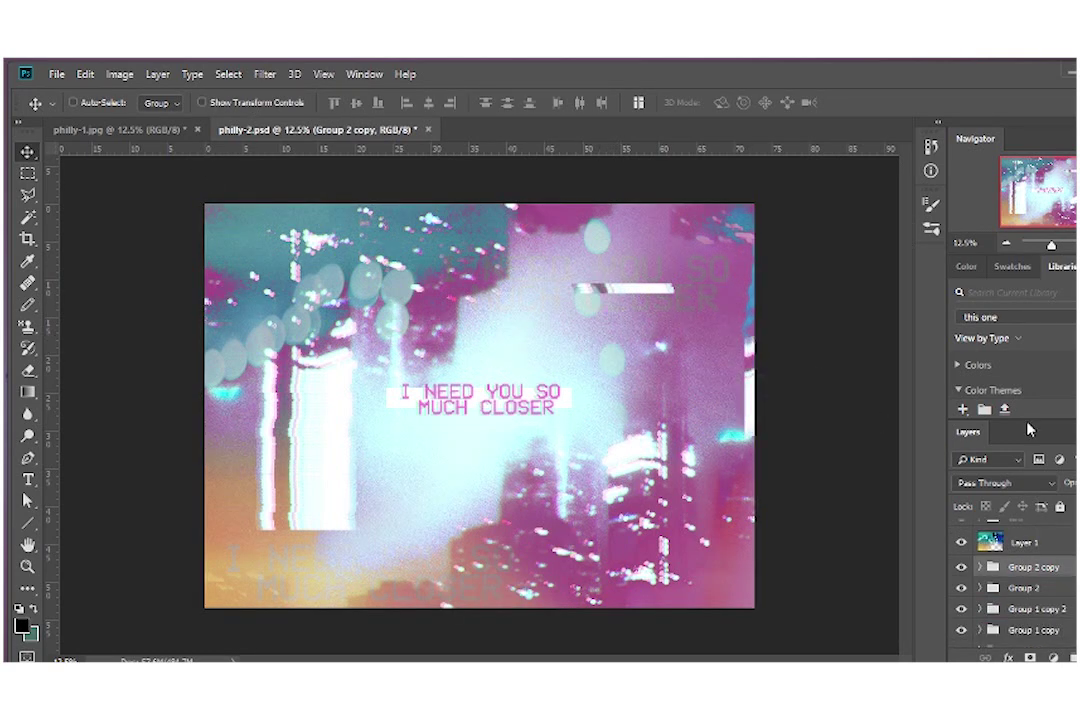
mouse_move(757, 390)
mouse_down()
mouse_move(755, 494)
mouse_move(830, 478)
mouse_up()
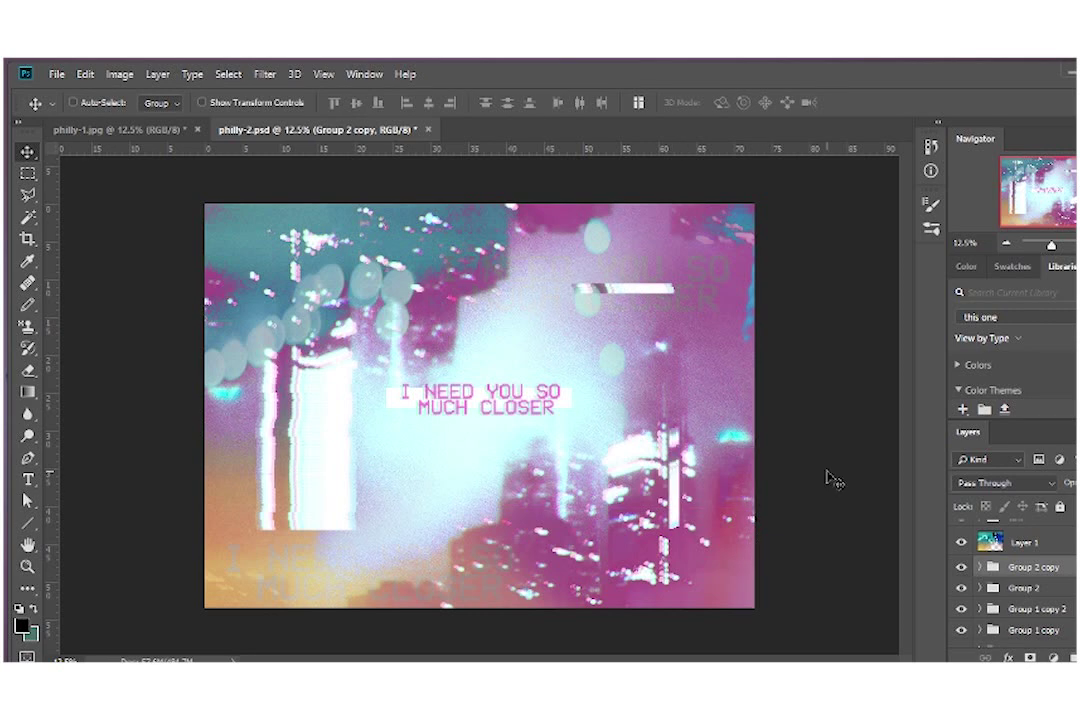
- Delete Group 2 copy and Group 2 with their contents, then save philly-2.psd
key(Delete)
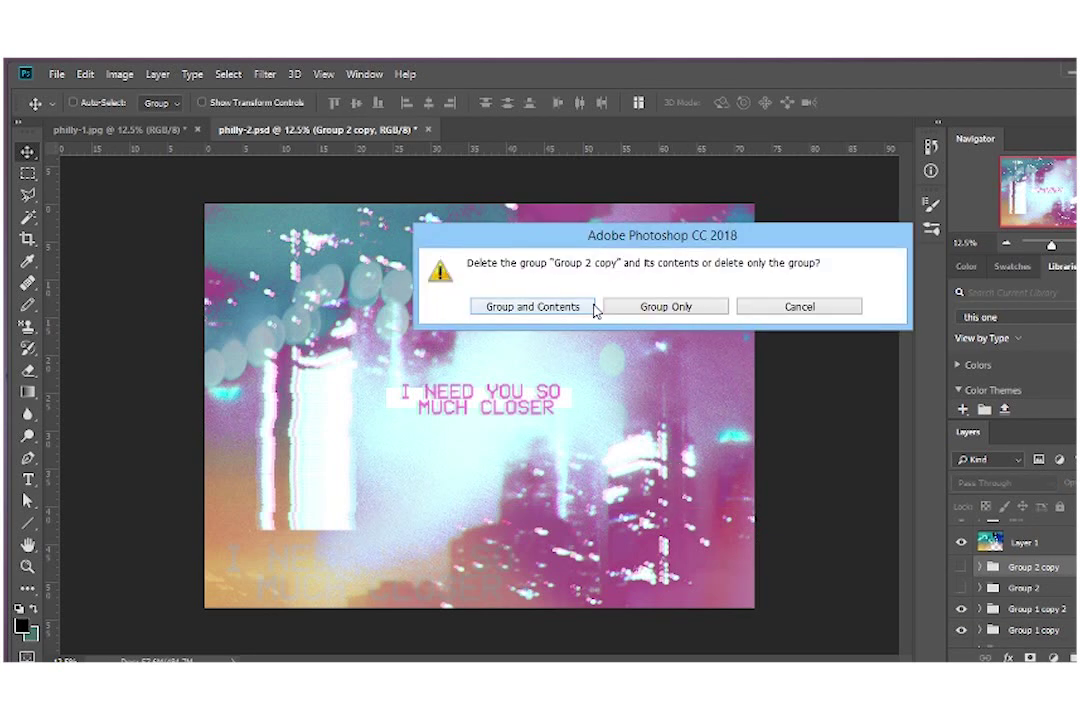
key(Return)
key(Delete)
key(Return)
key(ctrl+s)
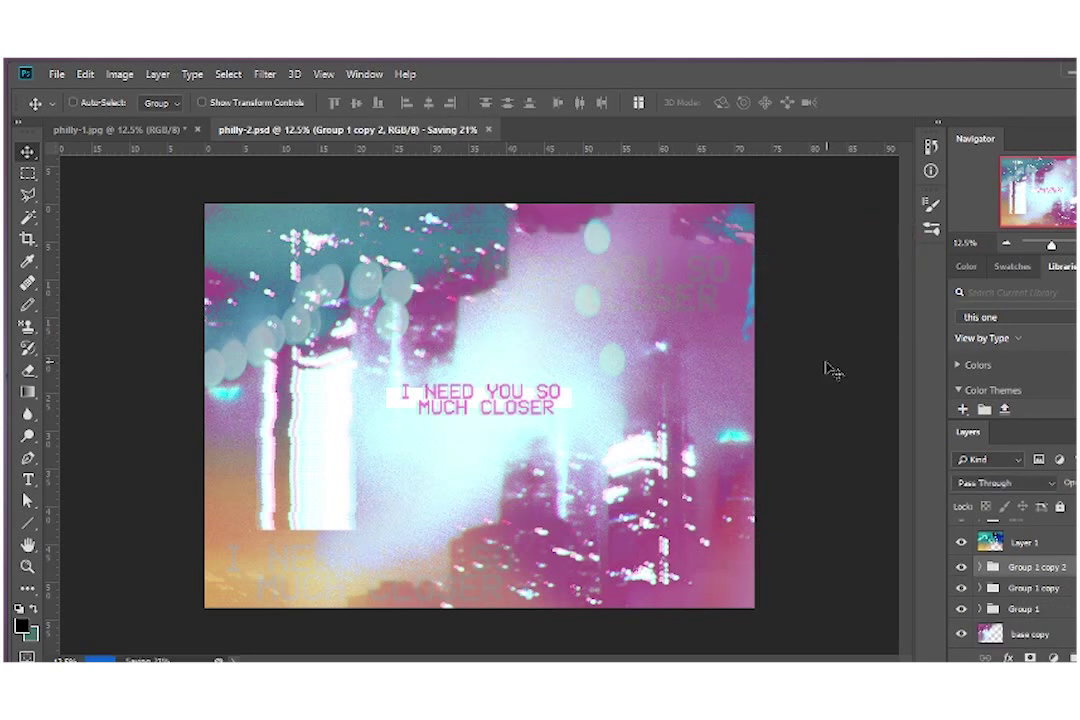